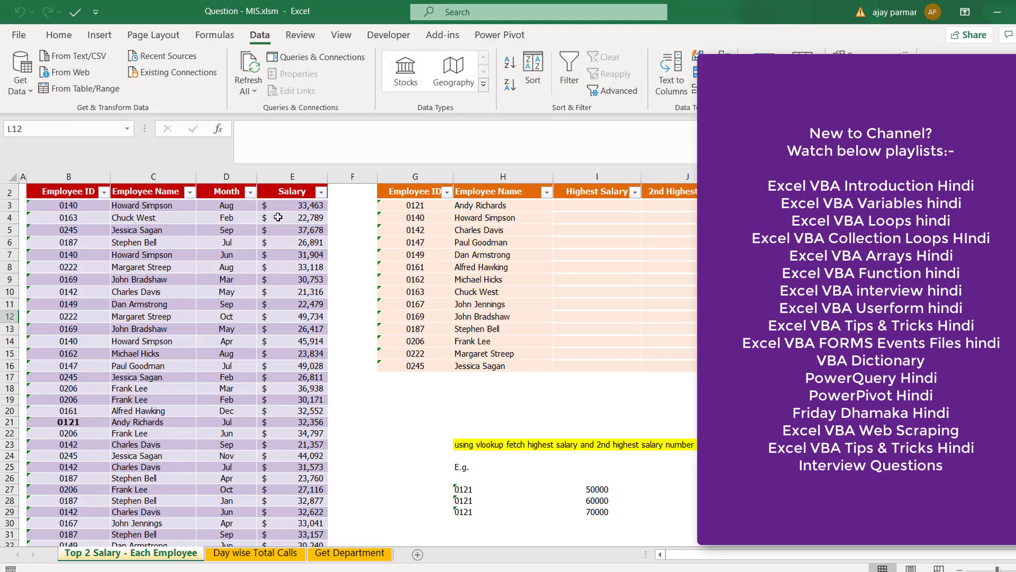
left_click(544, 209)
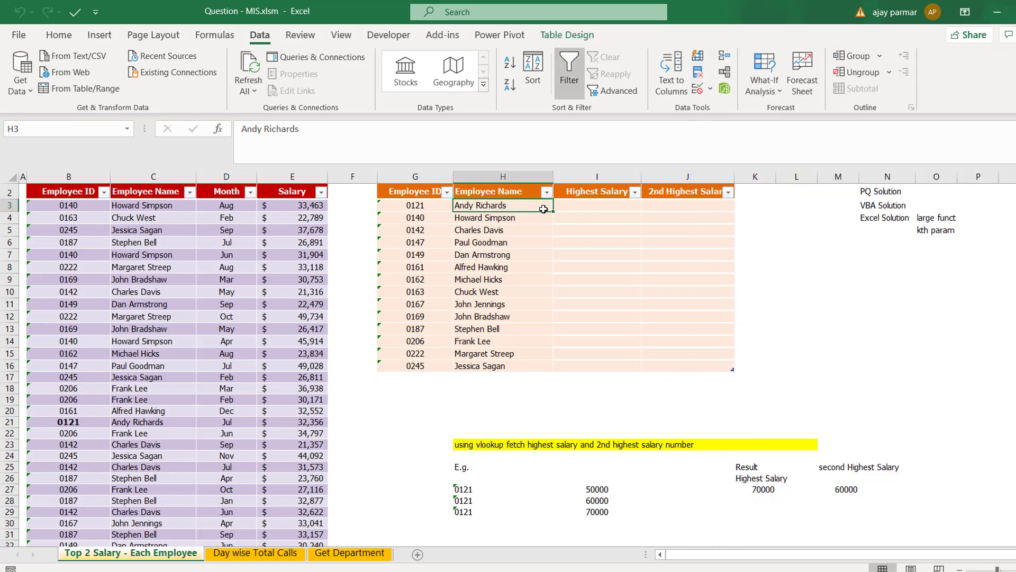
left_click(594, 206)
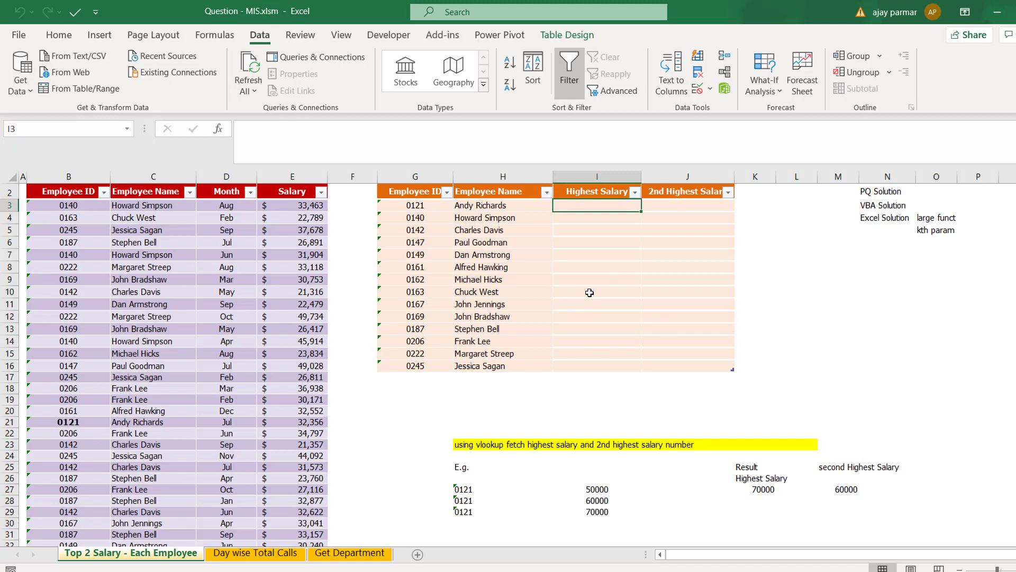
left_click(185, 277)
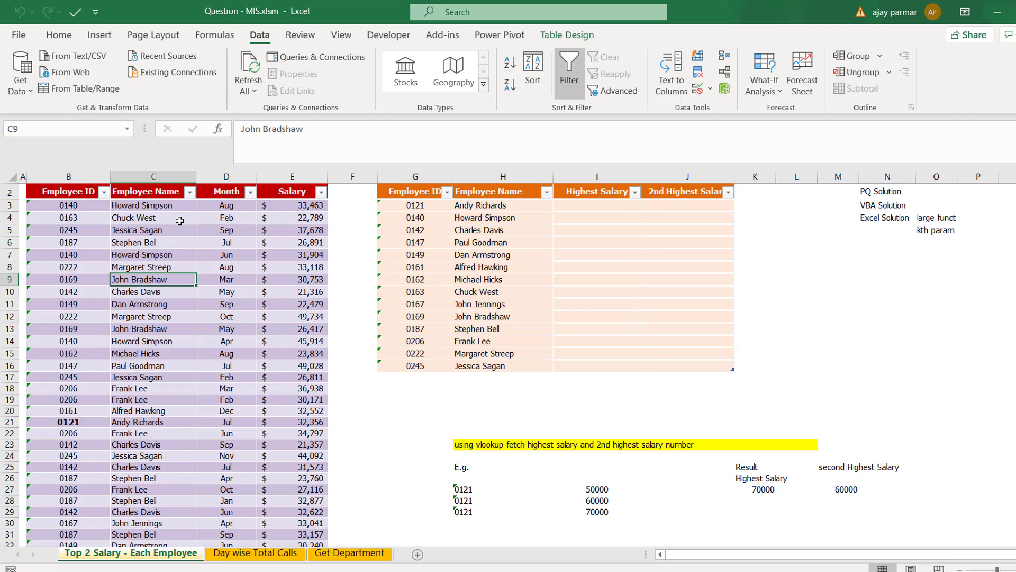
left_click(128, 228)
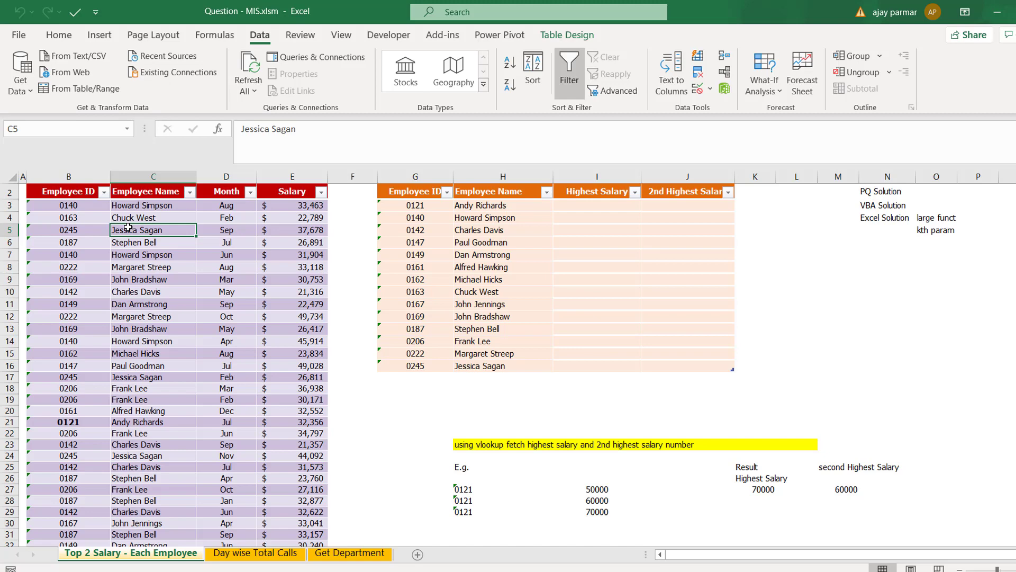
left_click(81, 267)
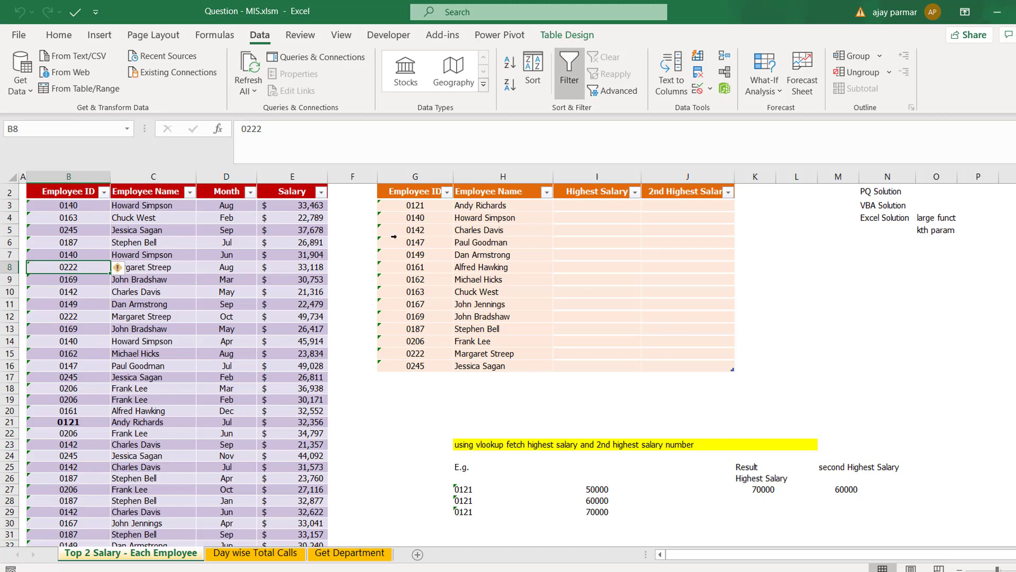
left_click(510, 242)
left_click(181, 266)
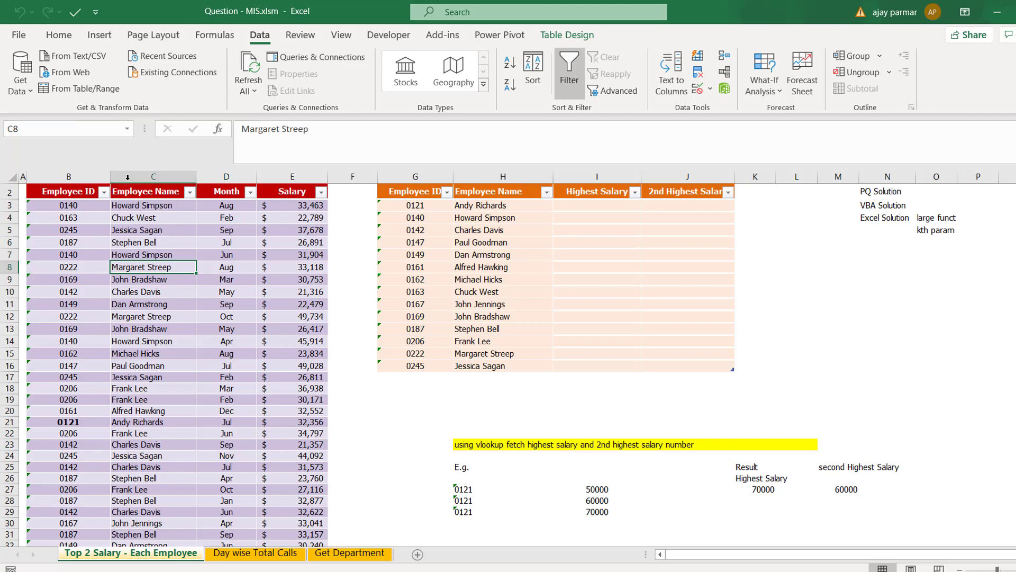
Step: Check the names of the salary records table and the results table
left_click(567, 36)
left_click(456, 250)
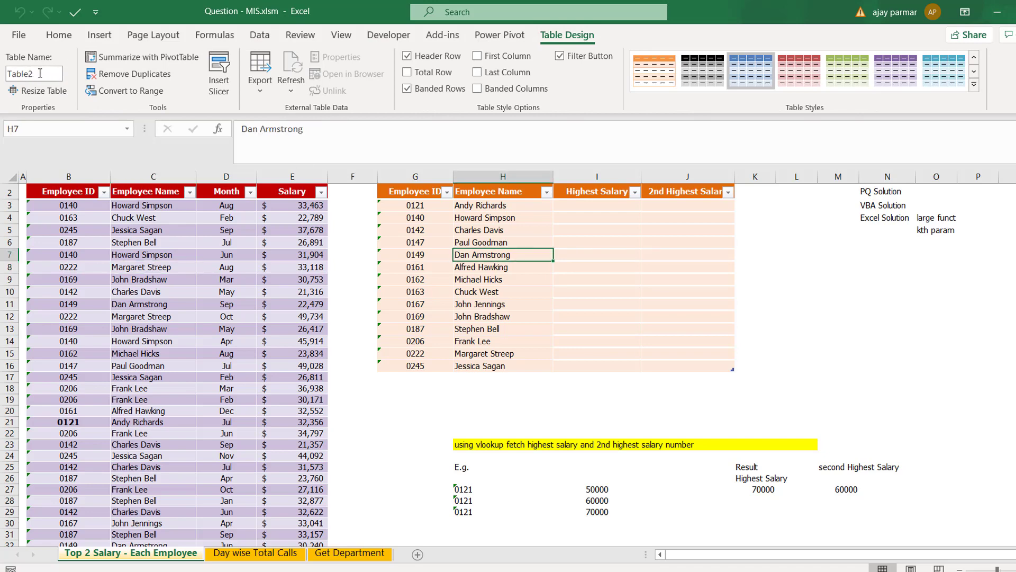
left_click(152, 302)
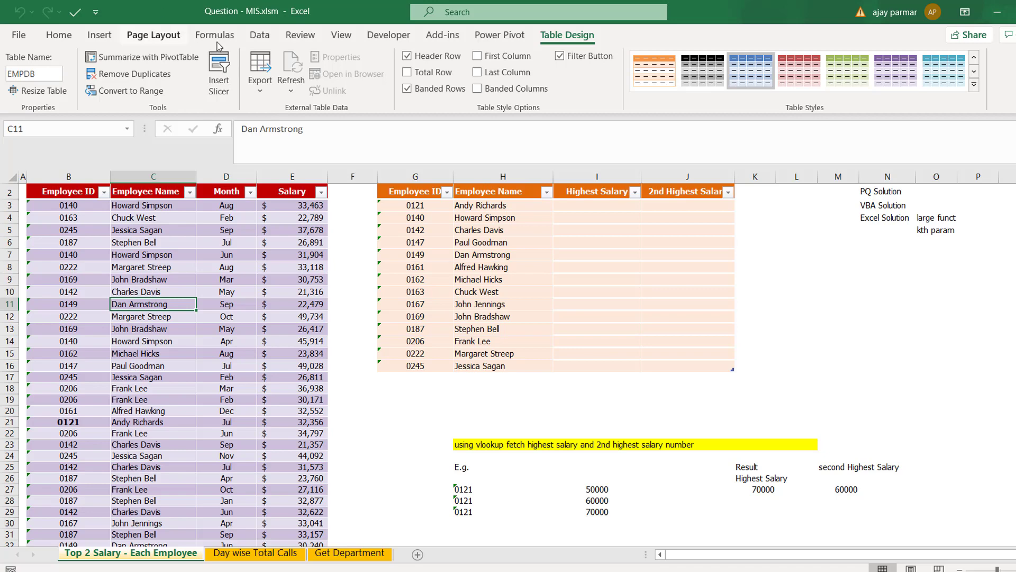
left_click(260, 35)
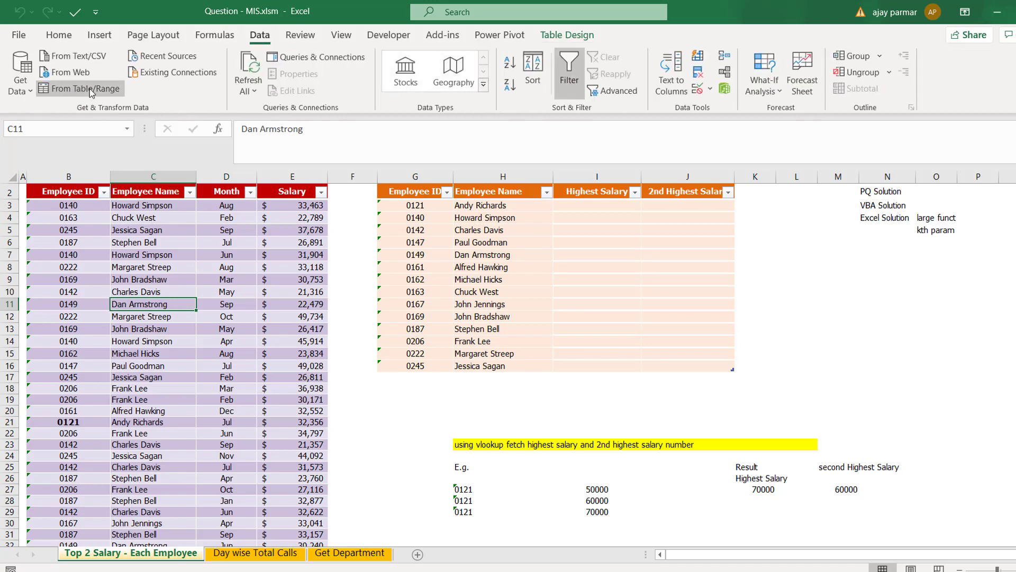
left_click(148, 267)
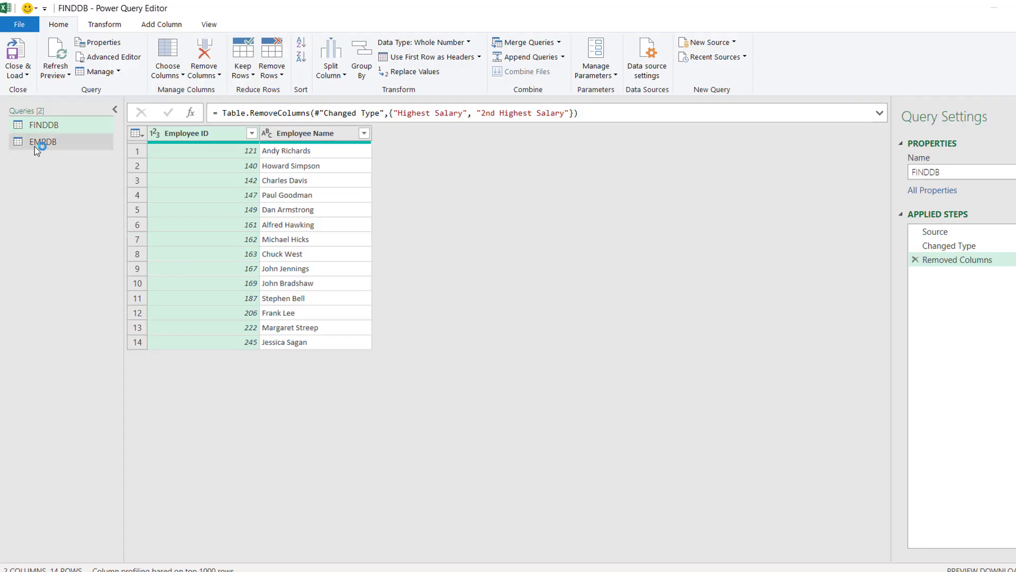
Step: Open EMPDB in Power Query Editor, review its sorted Salary column, then switch to FINDDB
left_click(61, 148)
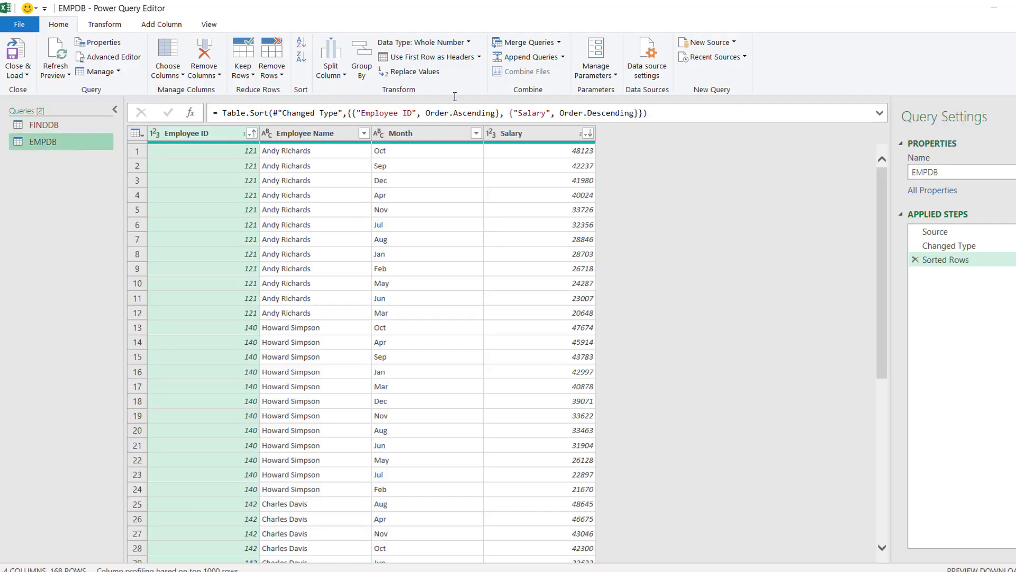
left_click(532, 139)
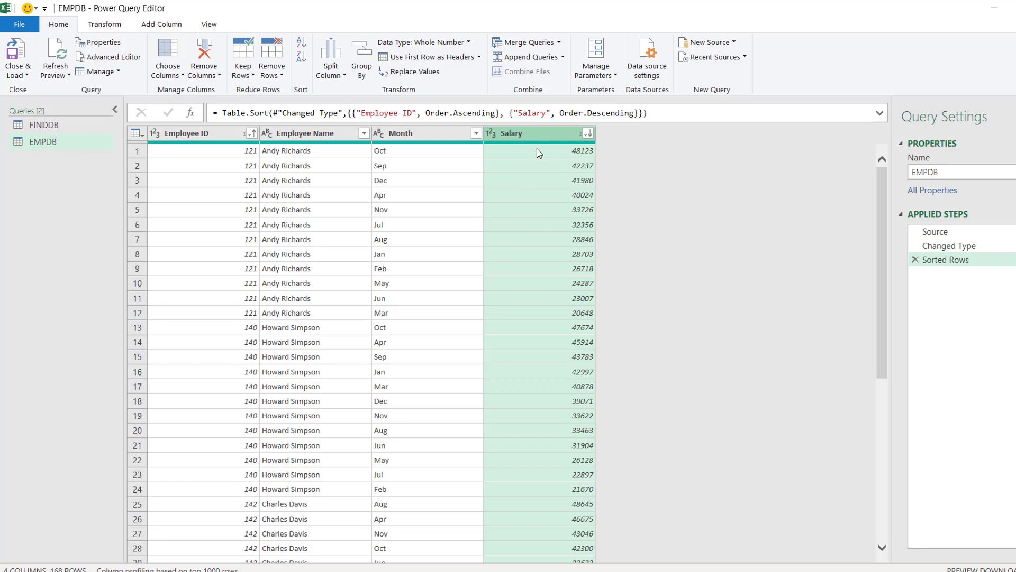
left_click(59, 129)
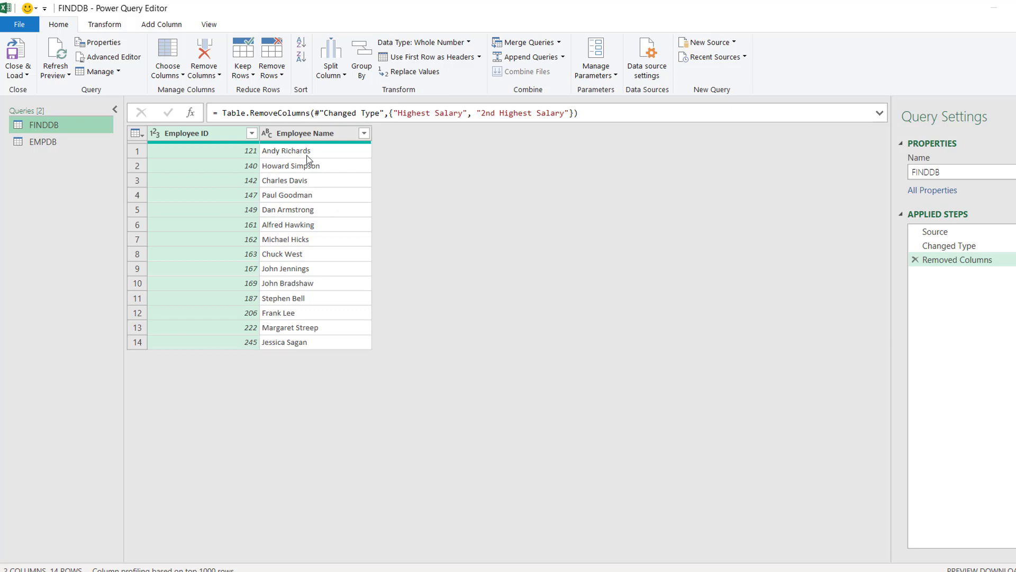
Step: Compare FINDDB's Source and Removed Columns steps, then switch to the EMPDB query
left_click(952, 235)
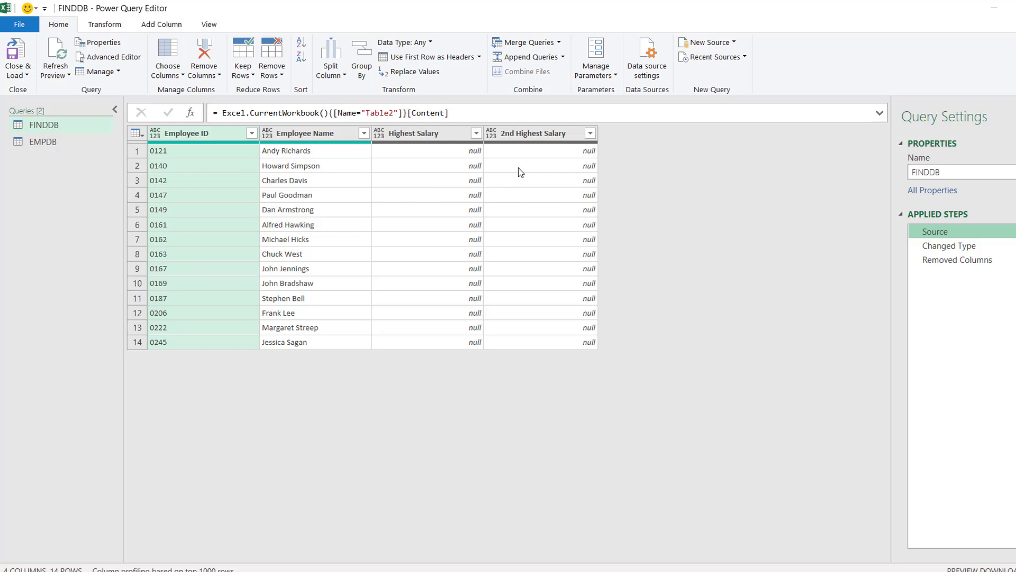
left_click(953, 259)
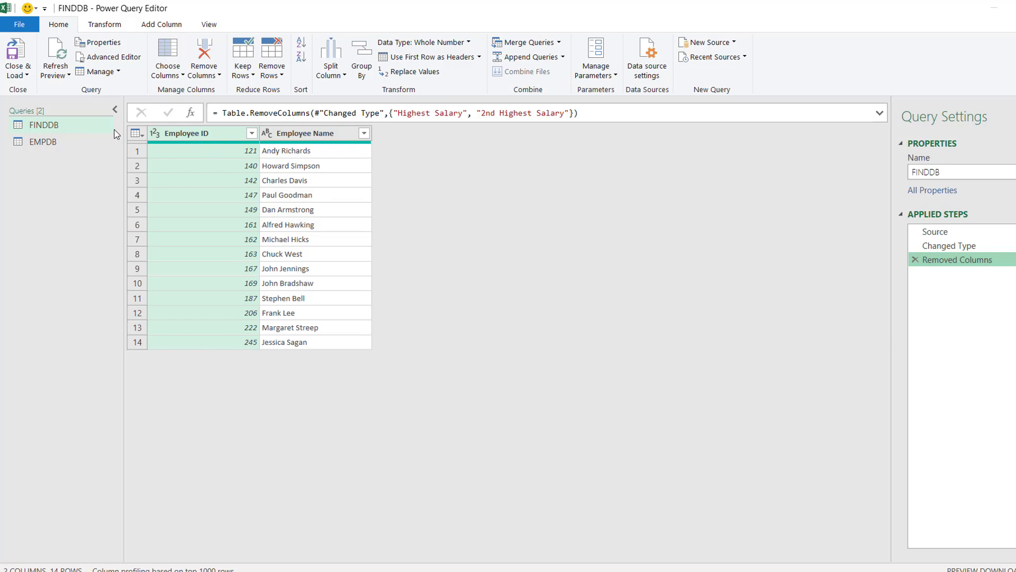
left_click(55, 140)
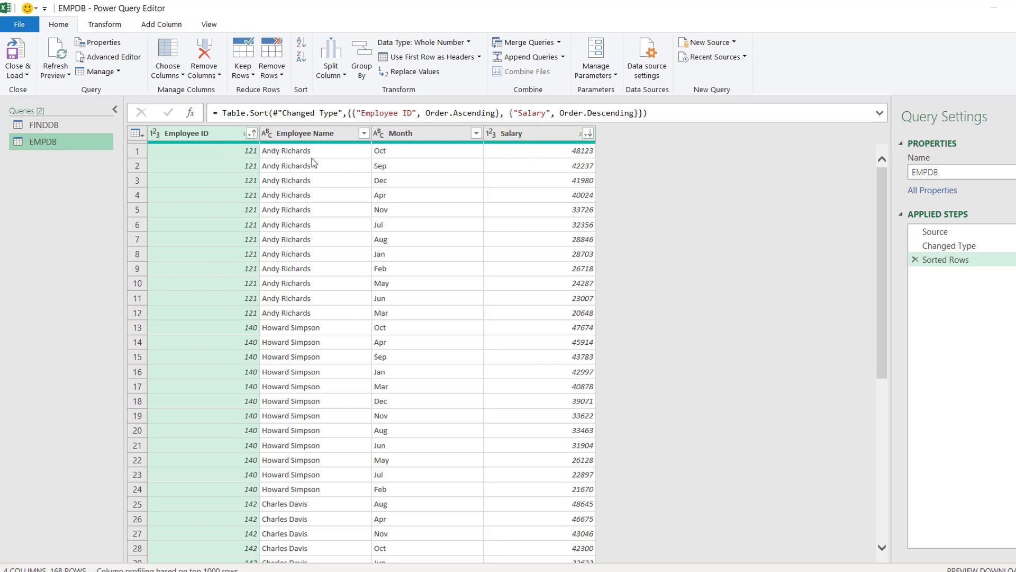
left_click(333, 157)
key("Down")
key("Down")
key("Down")
key("Down")
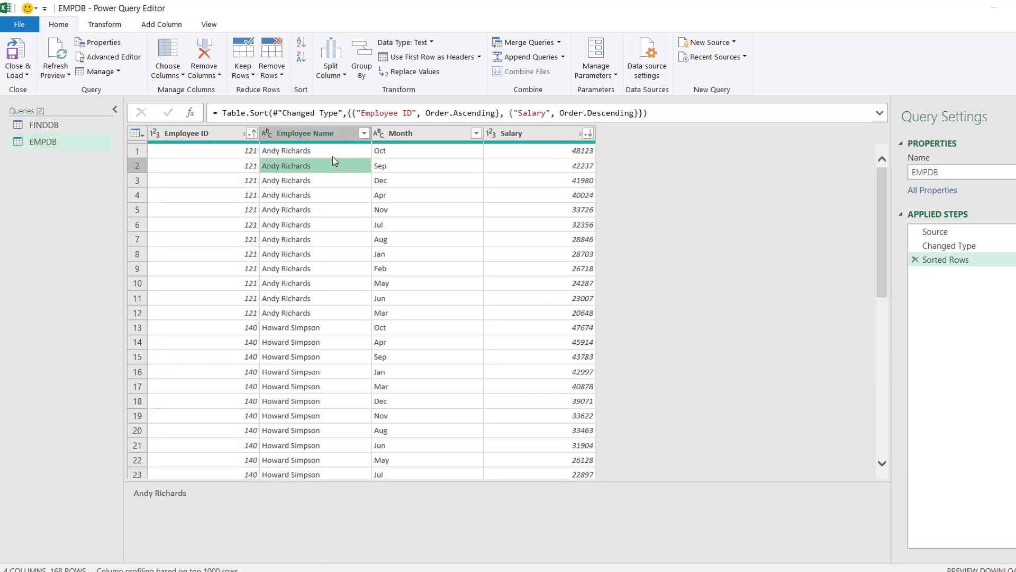
key("Down")
key("Down")
key("Down")
key("Down")
key("Down")
key("Down")
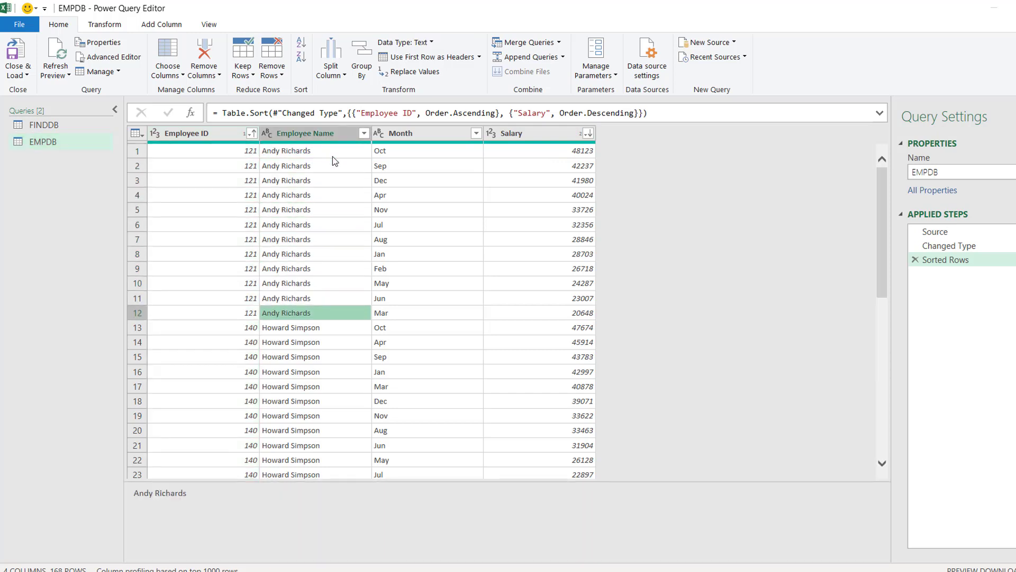
key("Up")
key("Up")
key("Up")
key("Up")
key("Up")
key("Up")
key("Up")
key("ctrl+space")
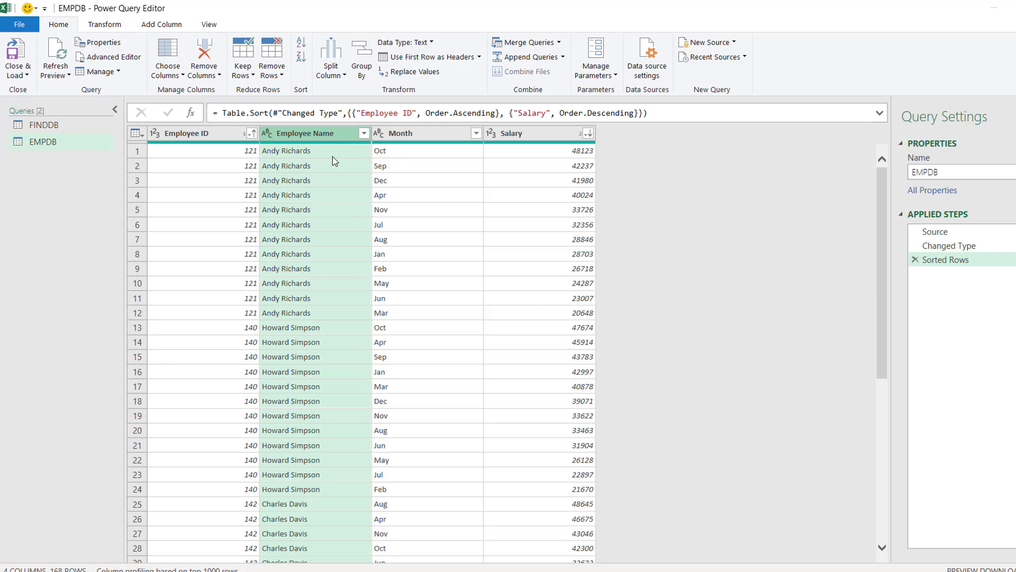
left_click(434, 153)
key("Right")
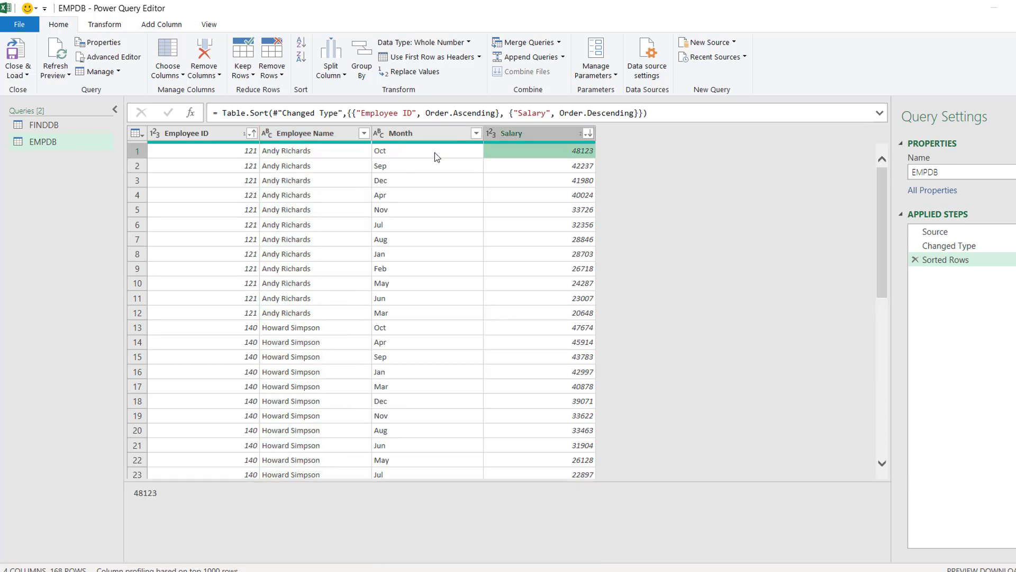
key("Down")
key("Down")
key("Down")
key("Down")
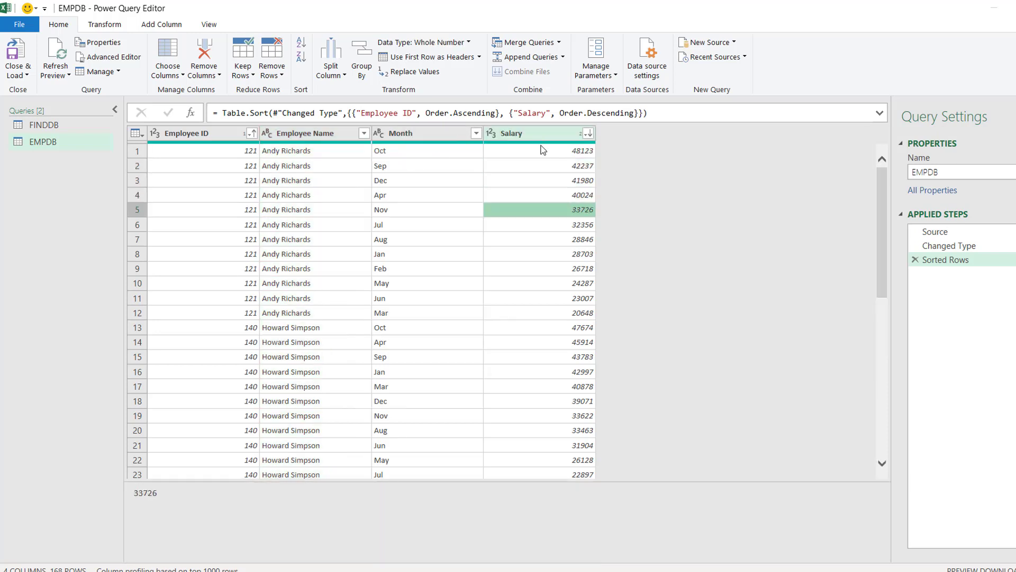
left_click(544, 151)
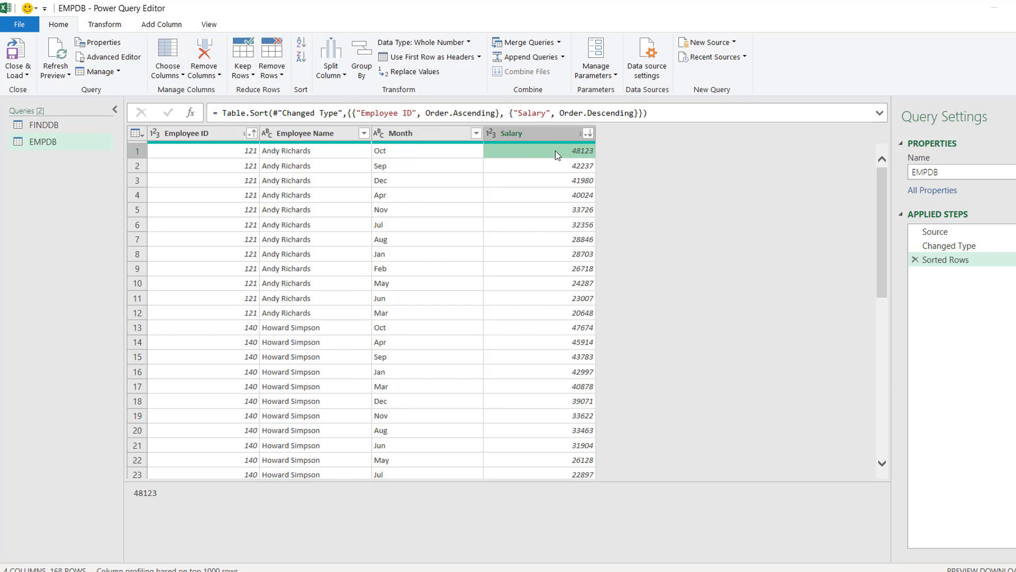
key("Left")
key("Left")
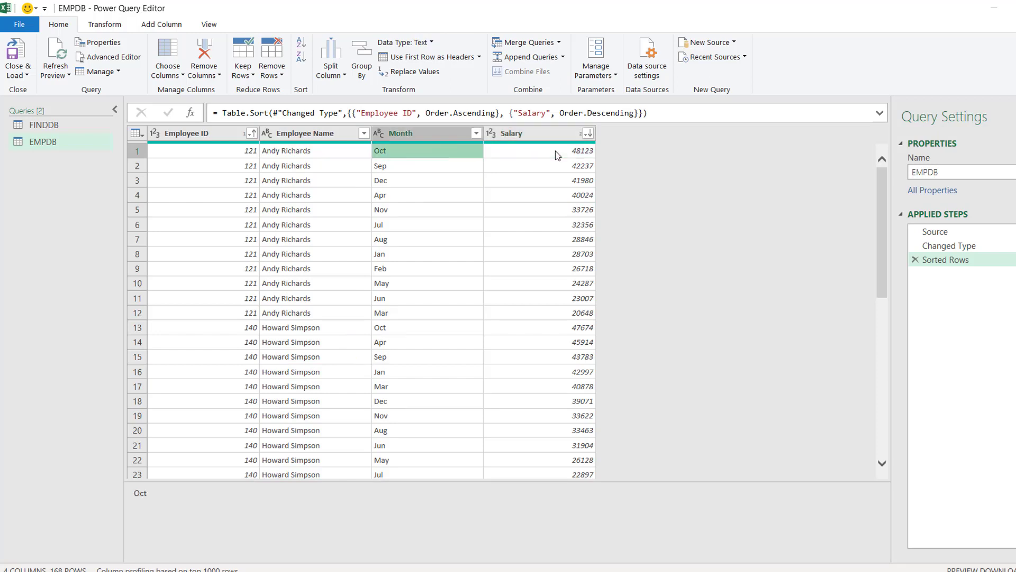
key("Down")
key("Down")
key("Down")
key("Down")
key("Down")
key("Down")
key("Down")
key("Down")
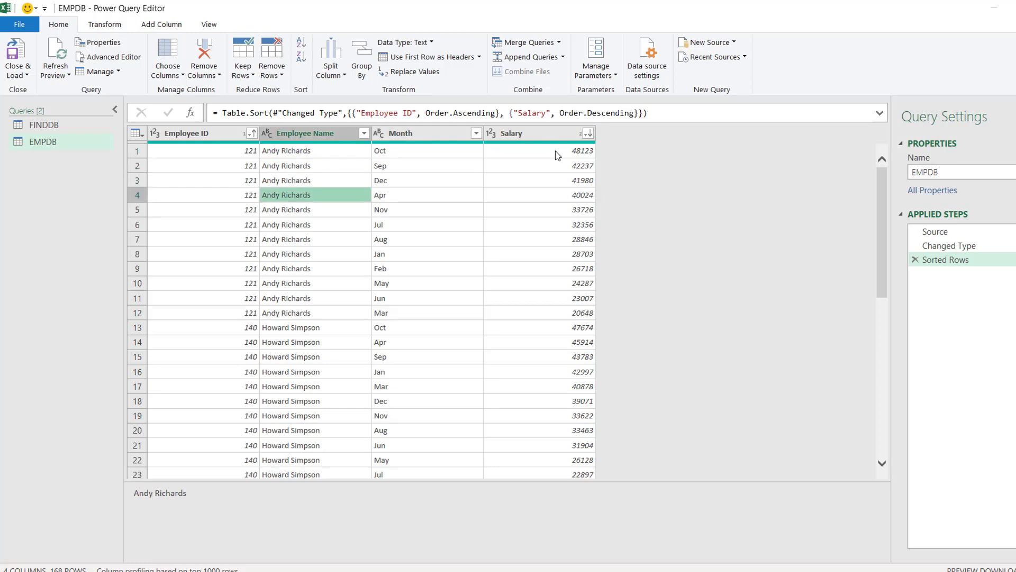
key("Down")
key("Right")
key("Right")
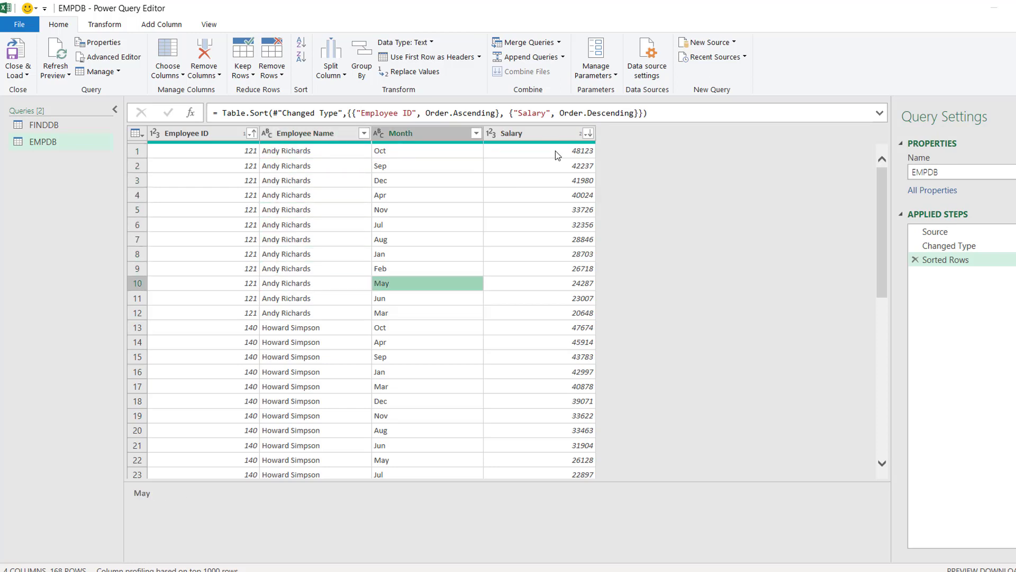
key("Up")
key("Up")
key("Up")
key("Up")
key("Up")
key("Up")
key("Up")
key("Up")
key("Up")
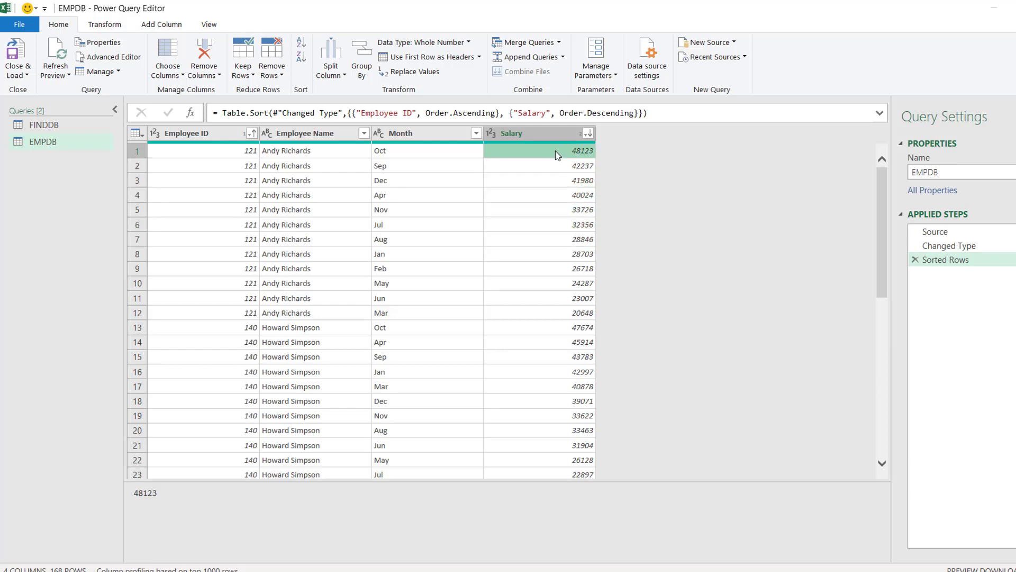
key("Left")
key("Left")
key("Right")
key("Right")
key("Down")
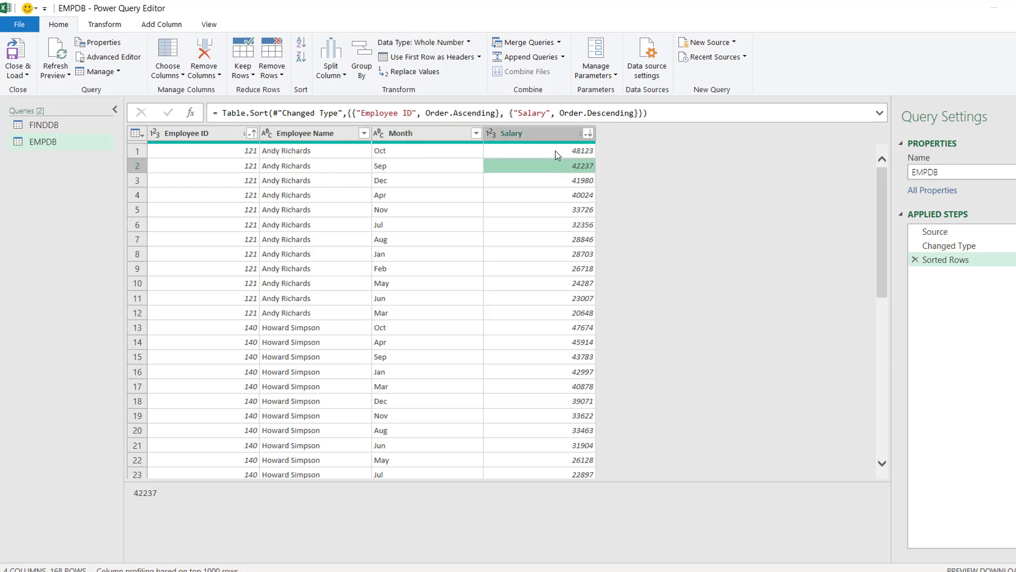
key("Down")
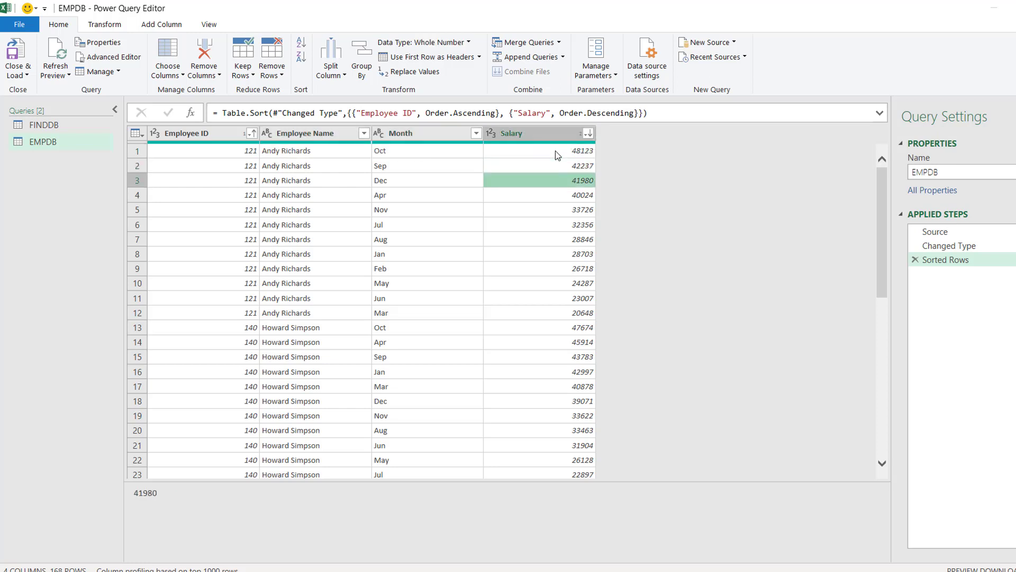
key("Down")
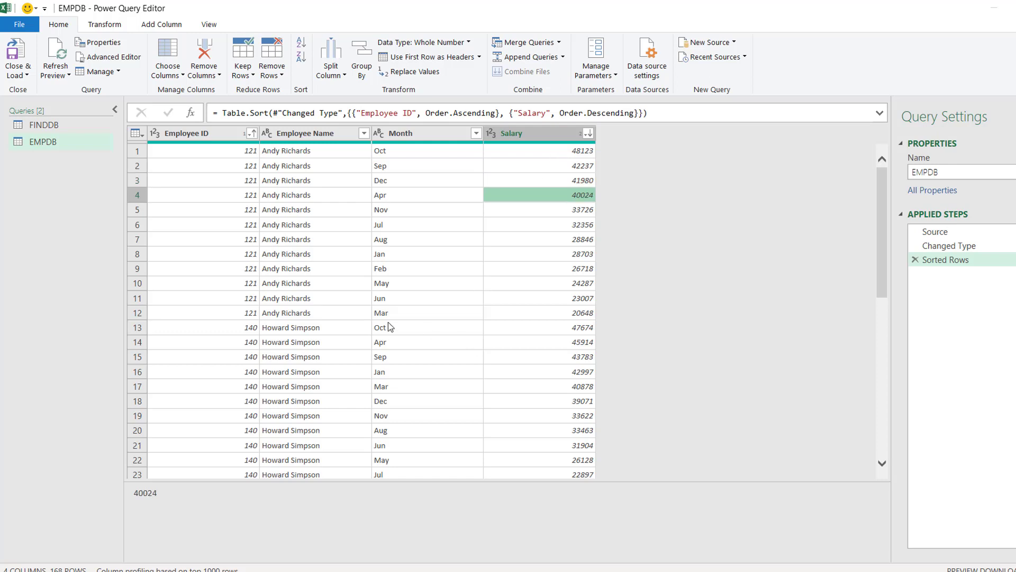
left_click(364, 330)
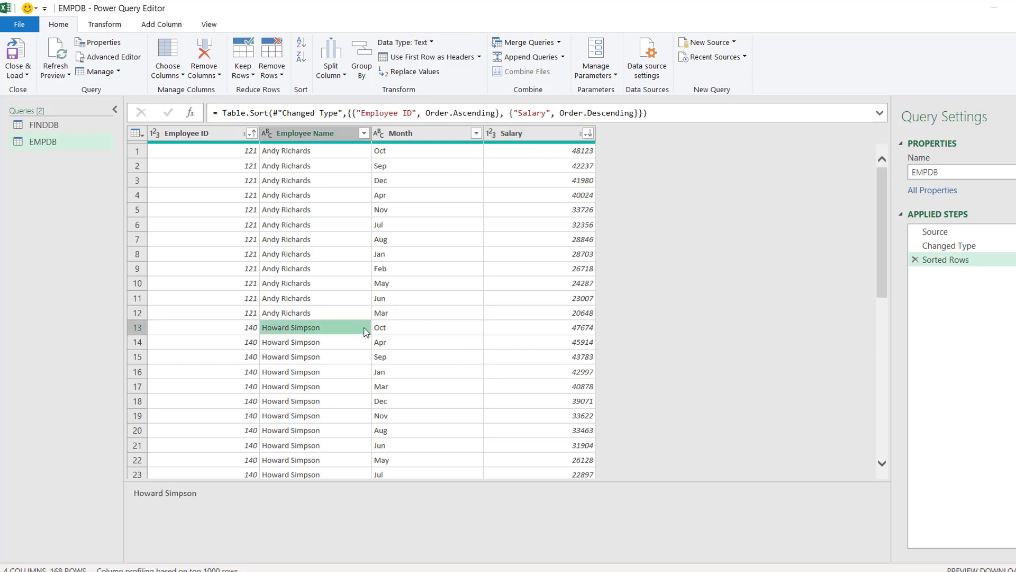
key("Right")
key("Right")
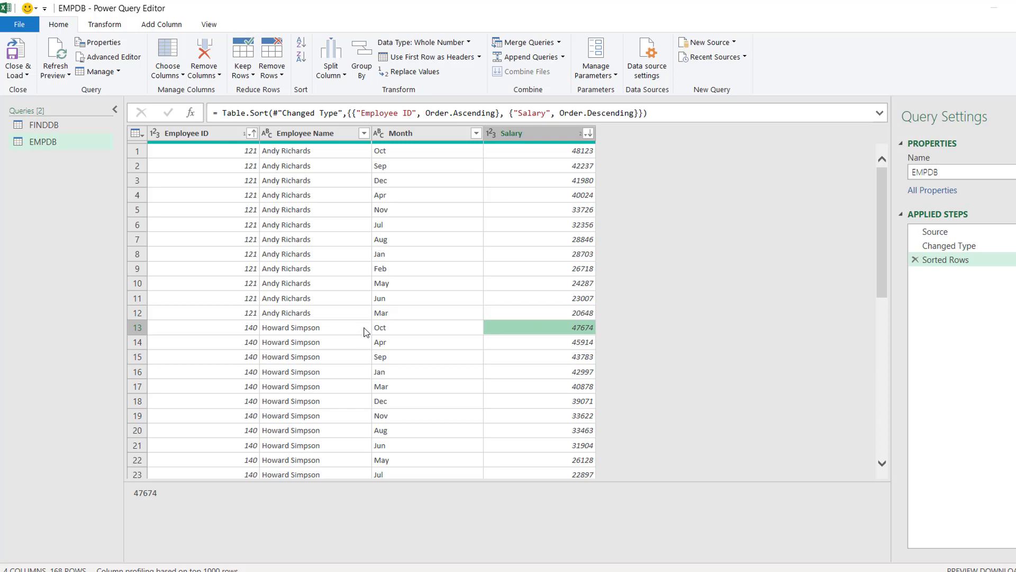
key("Down")
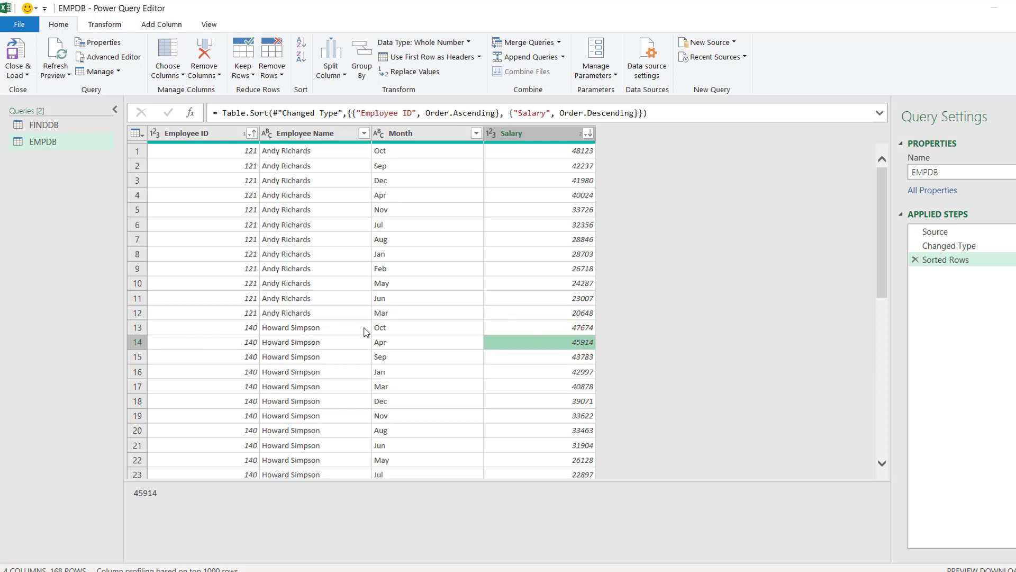
key("Up")
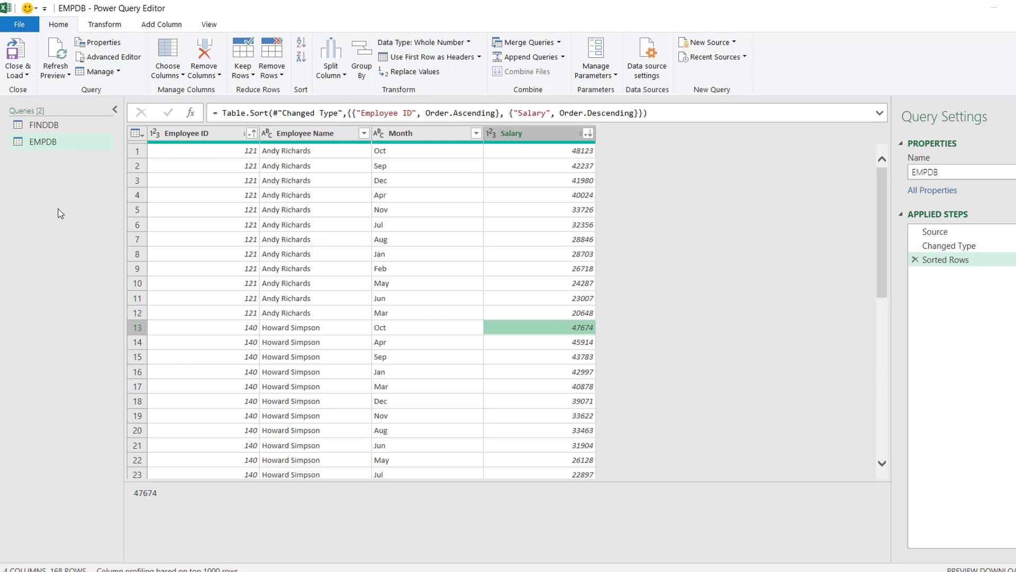
Step: Merge FINDDB with EMPDB as a new query, matching Employee ID in both tables
left_click(81, 125)
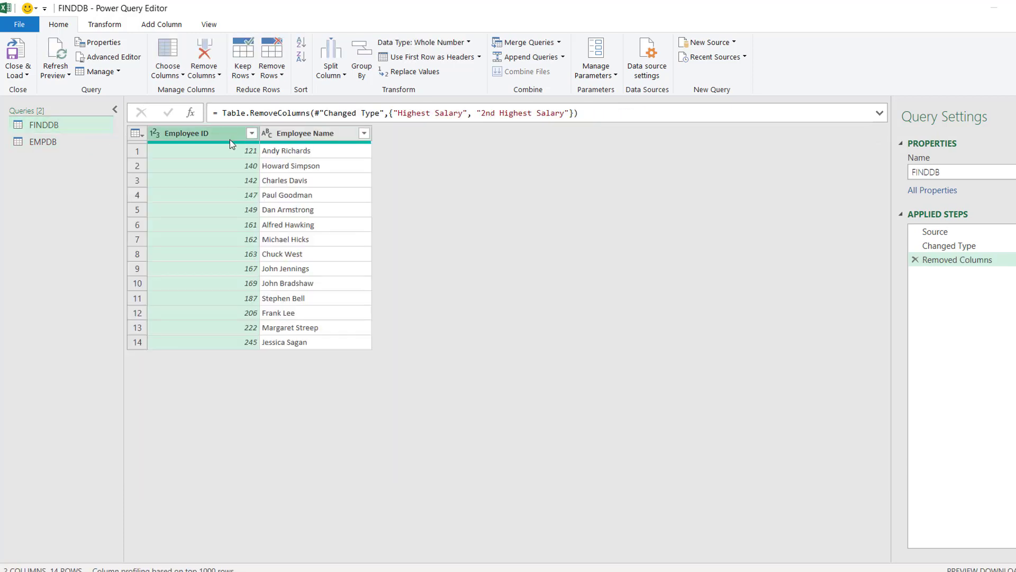
left_click(56, 145)
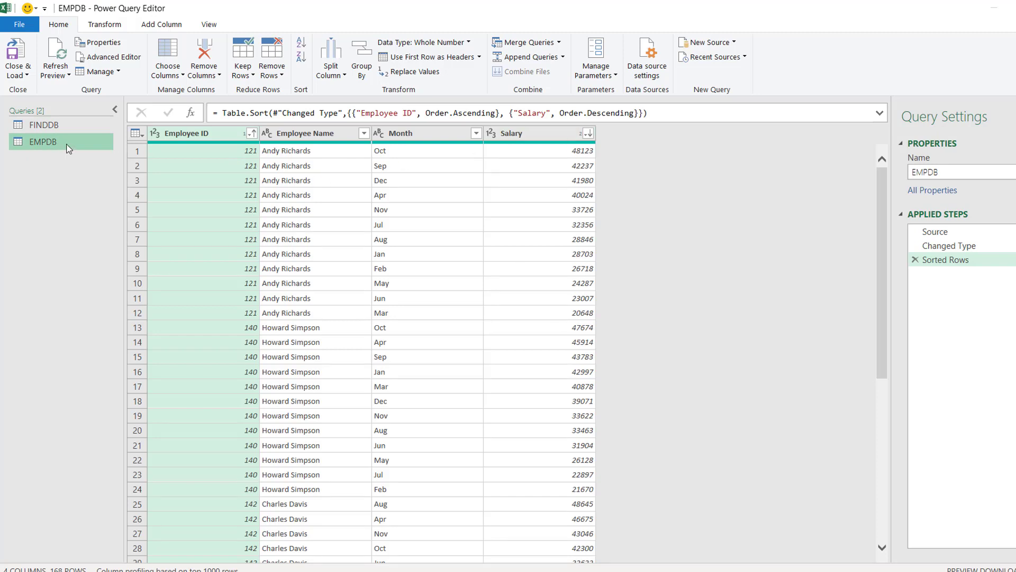
left_click(62, 129)
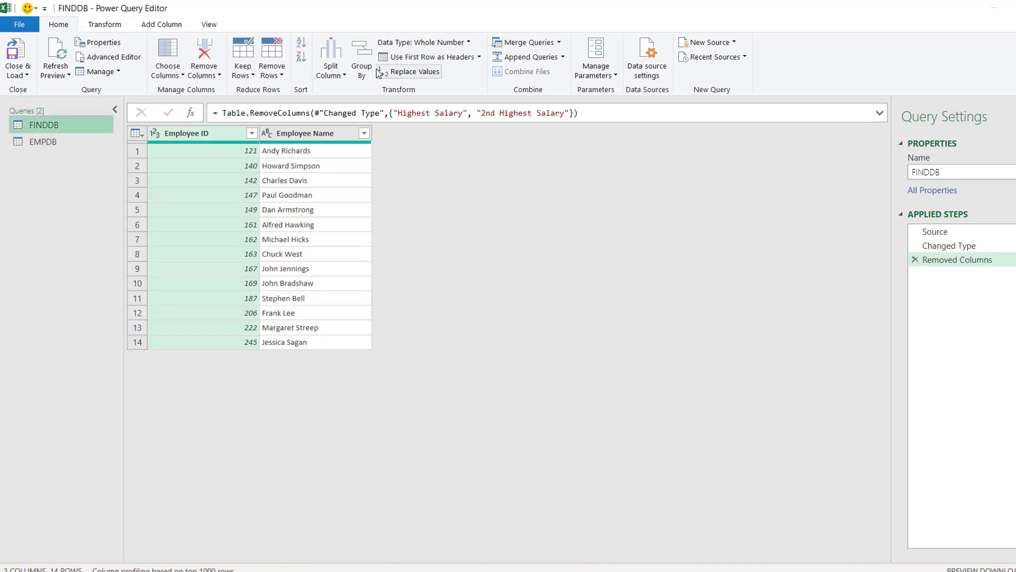
left_click(560, 43)
left_click(553, 75)
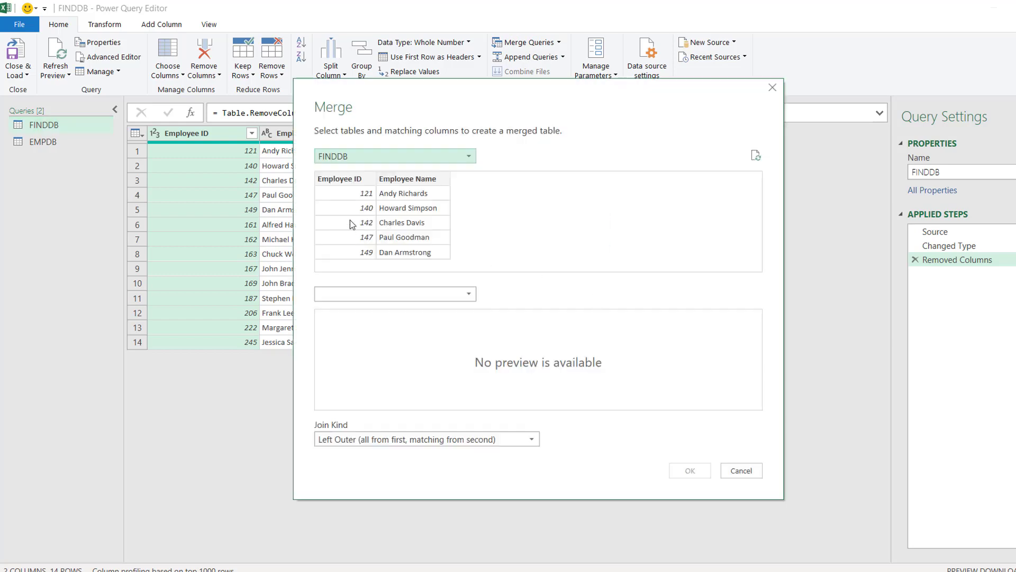
left_click(443, 295)
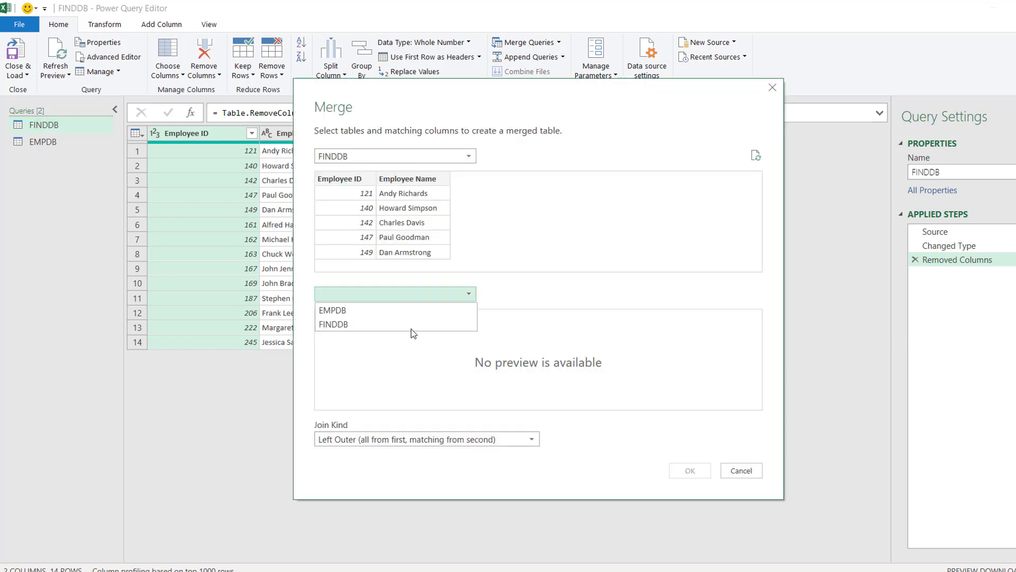
left_click(365, 310)
left_click(343, 316)
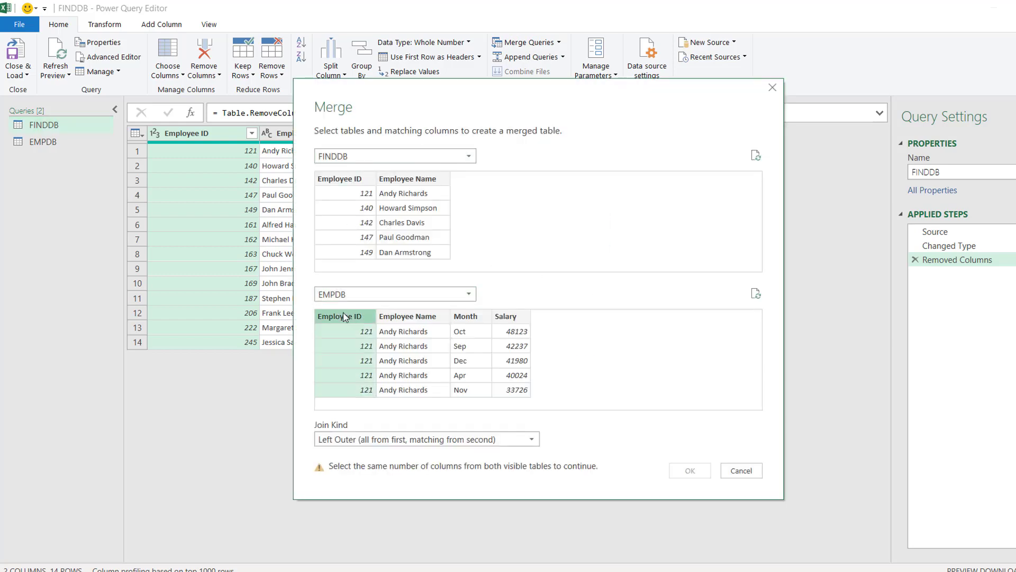
left_click(344, 180)
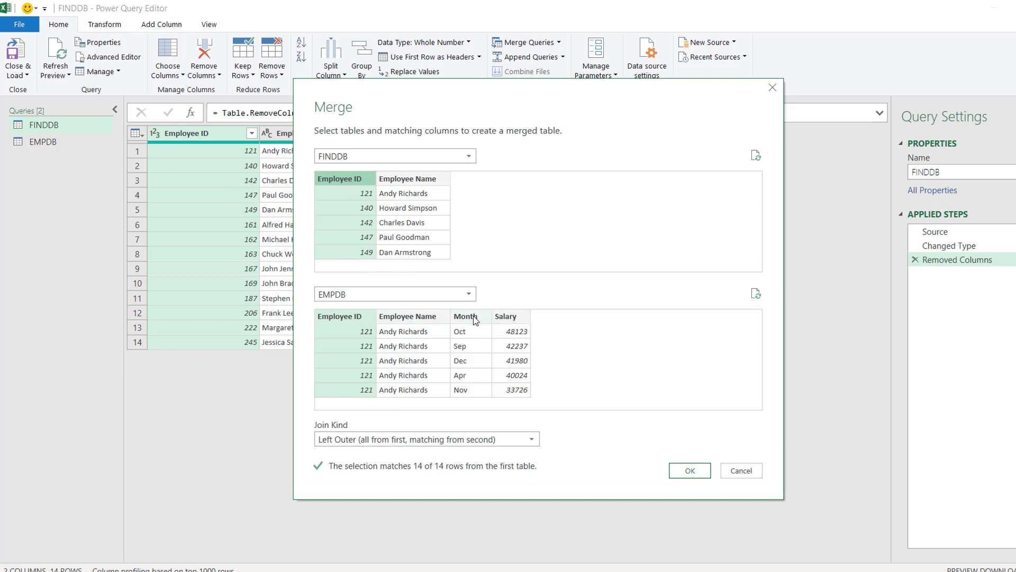
left_click(692, 472)
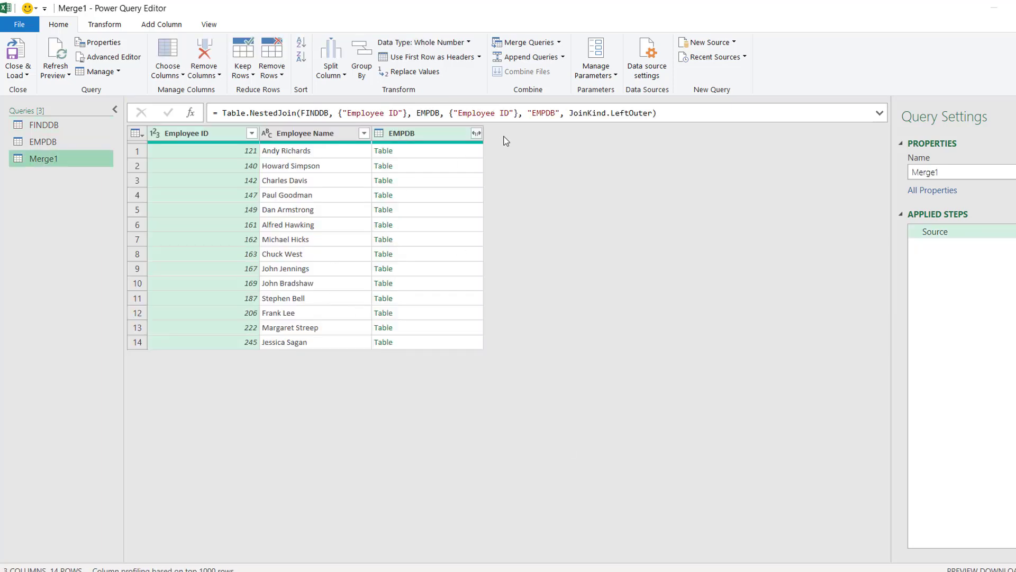
left_click(466, 152)
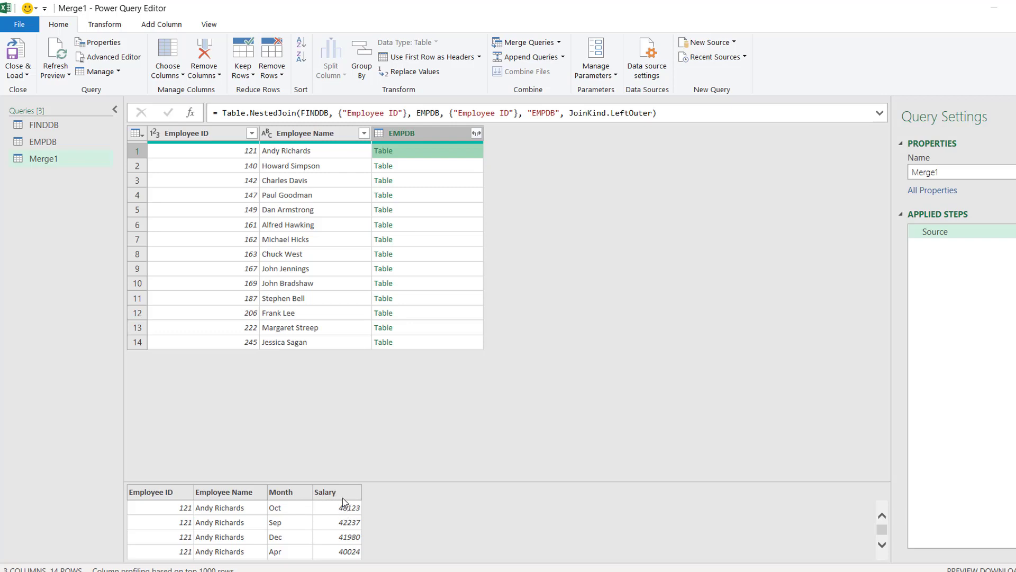
left_click(162, 25)
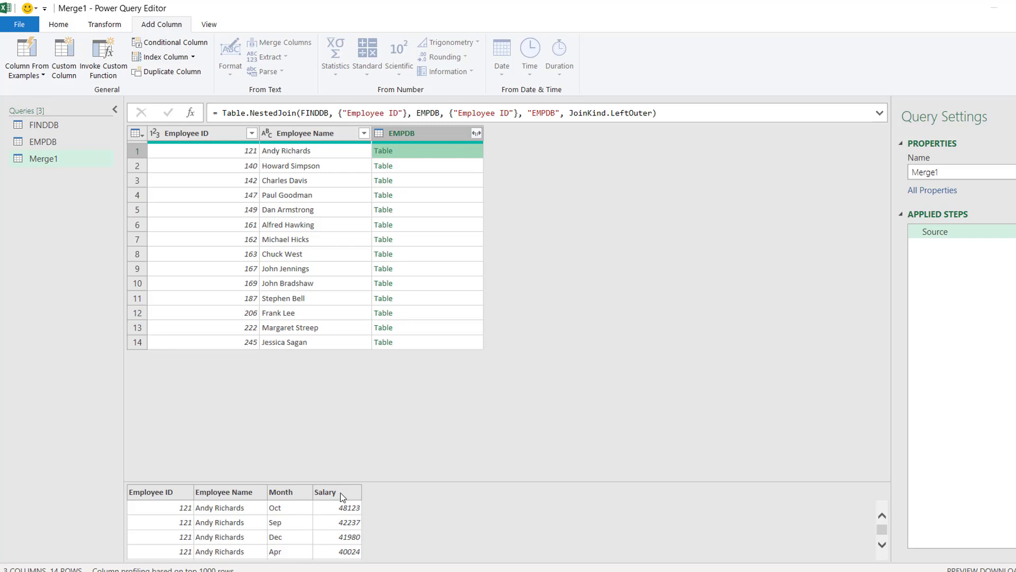
Step: Add a Custom column with the formula = [EMPDB][Salary]
left_click(58, 56)
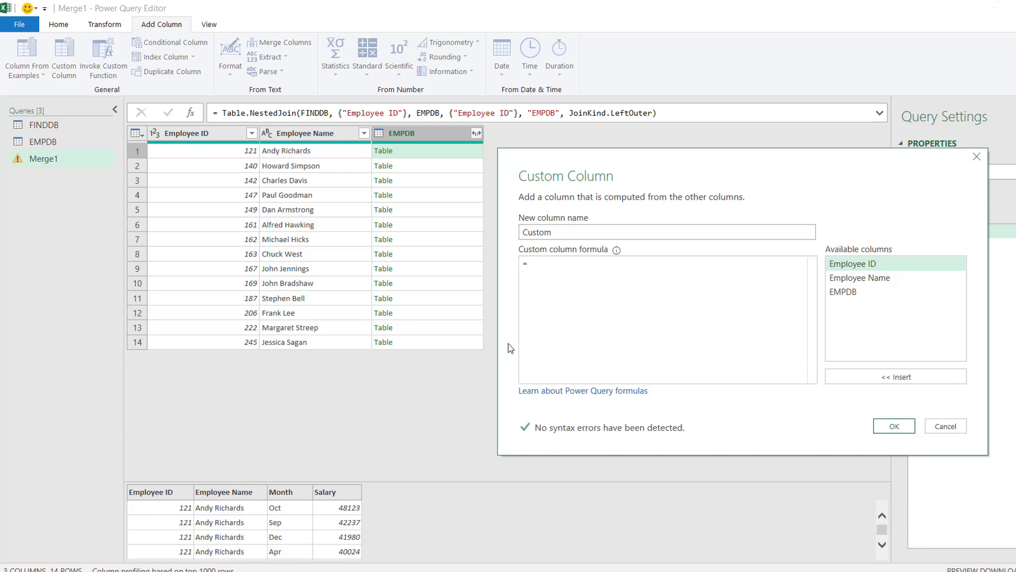
type("[EMP")
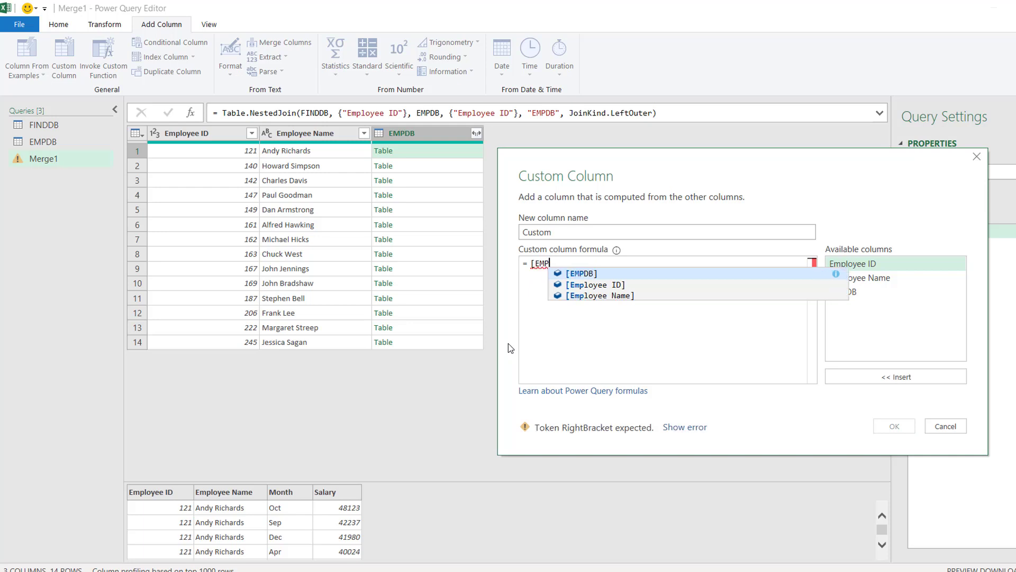
key("Tab")
type("[")
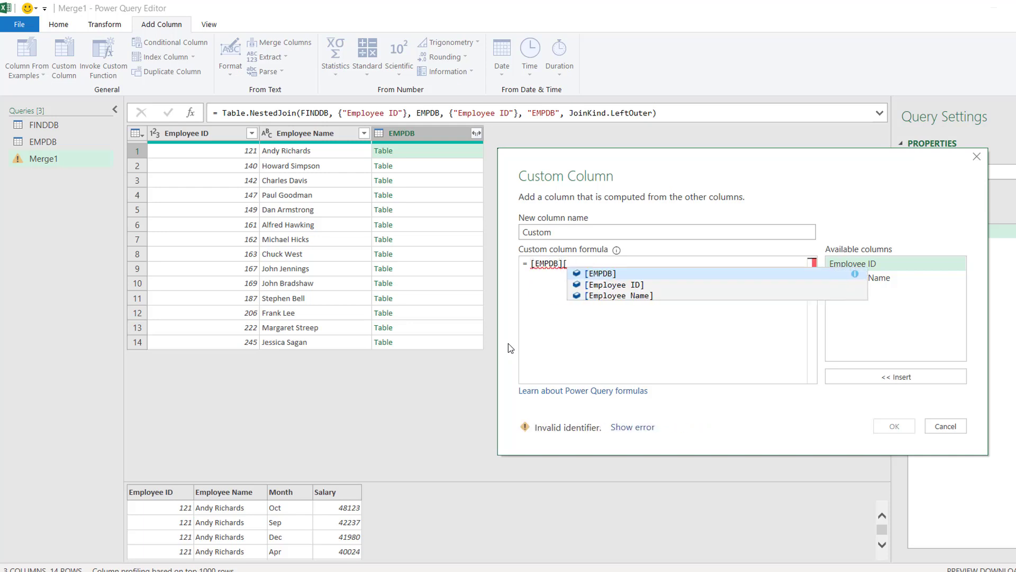
type("Sala")
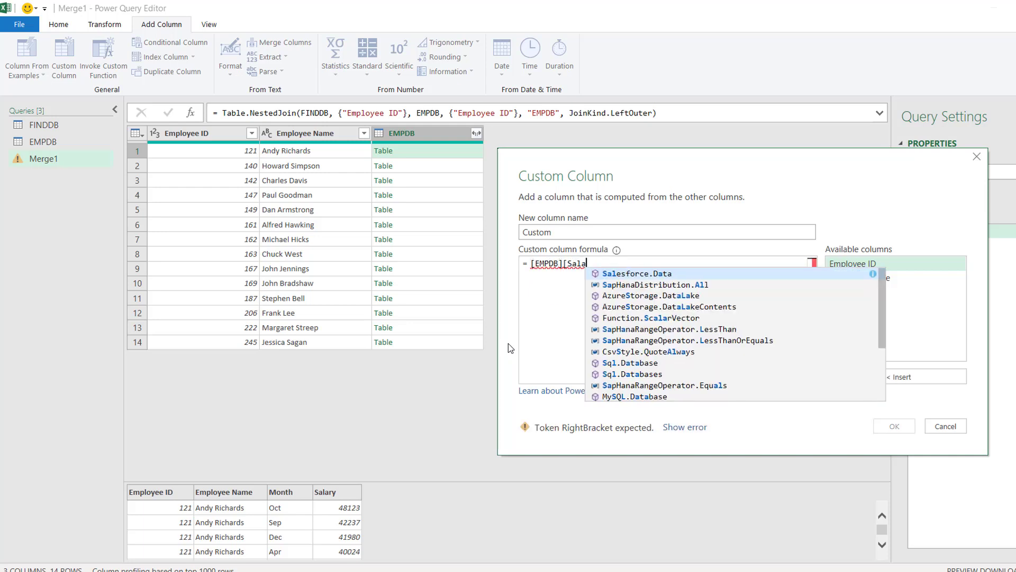
type("ry]")
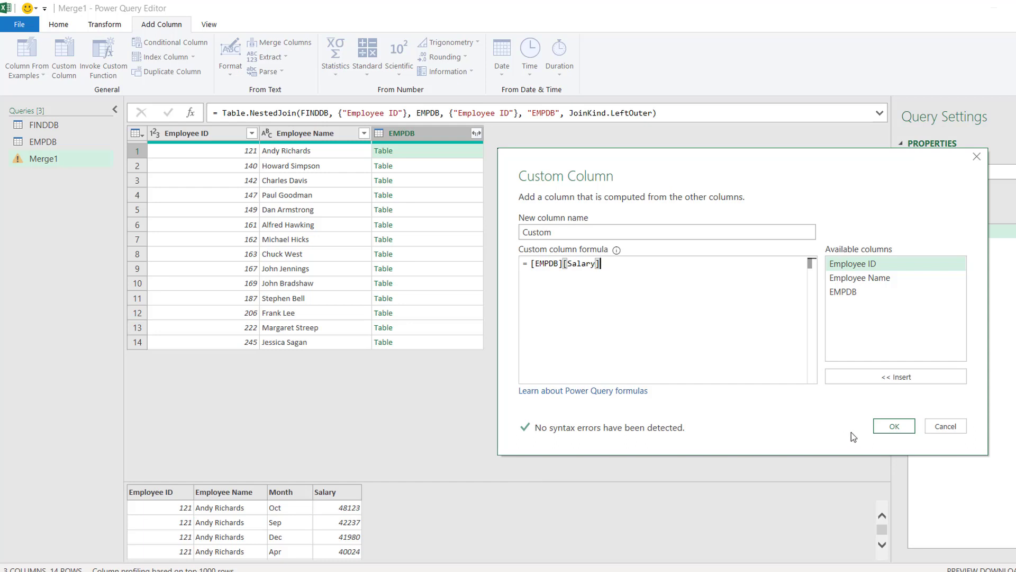
left_click(890, 429)
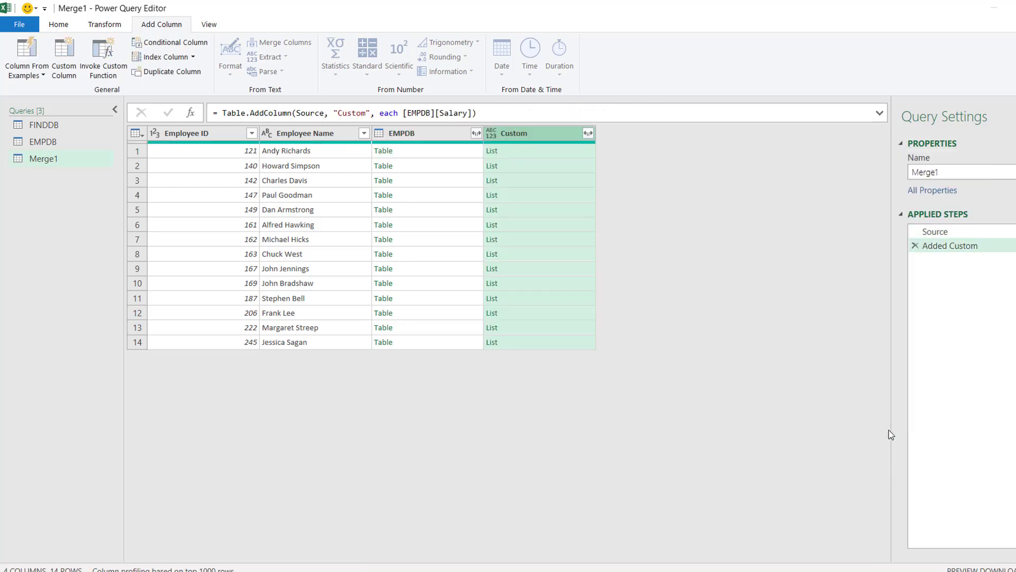
left_click(569, 154)
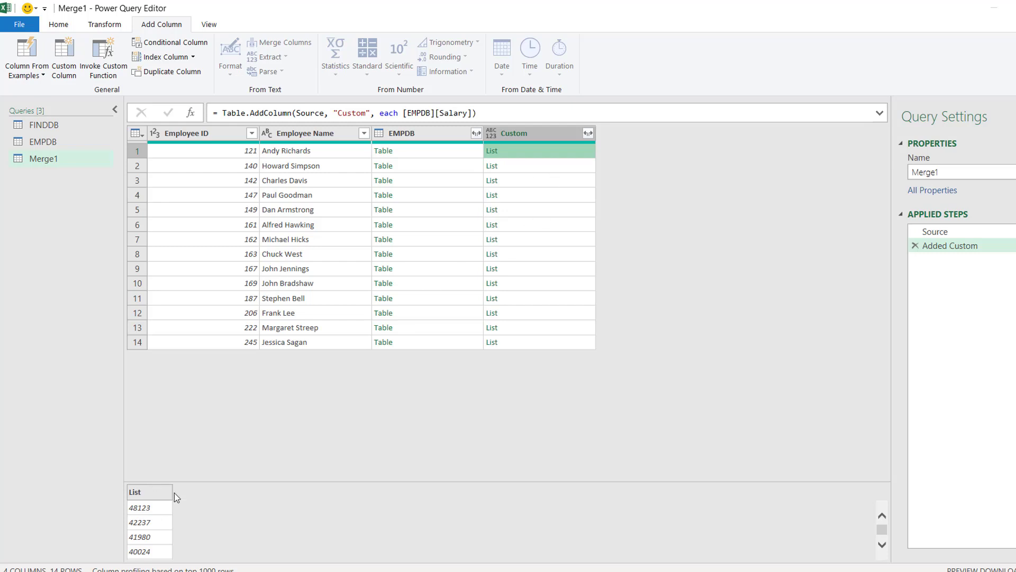
left_click(541, 167)
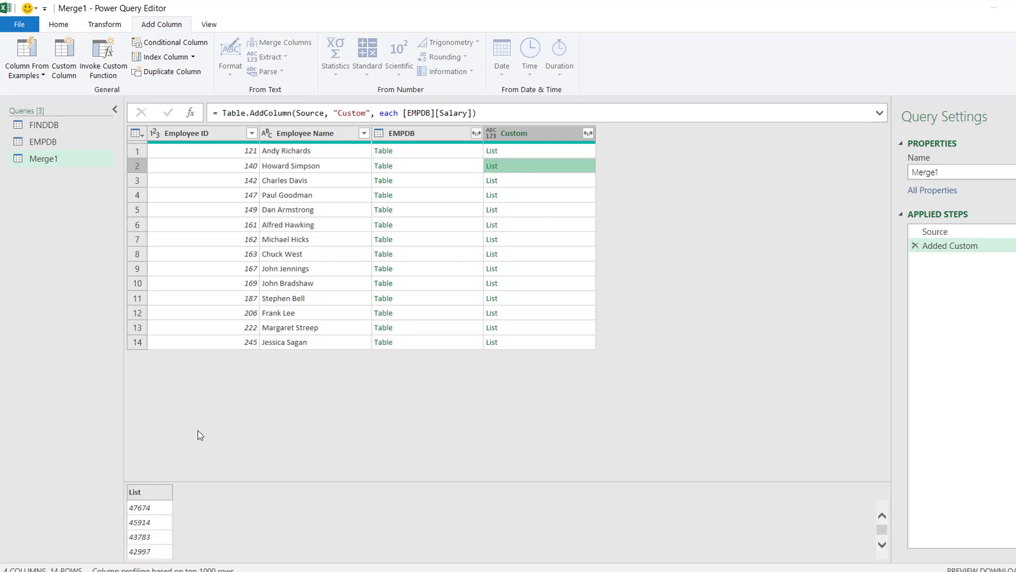
left_click(549, 182)
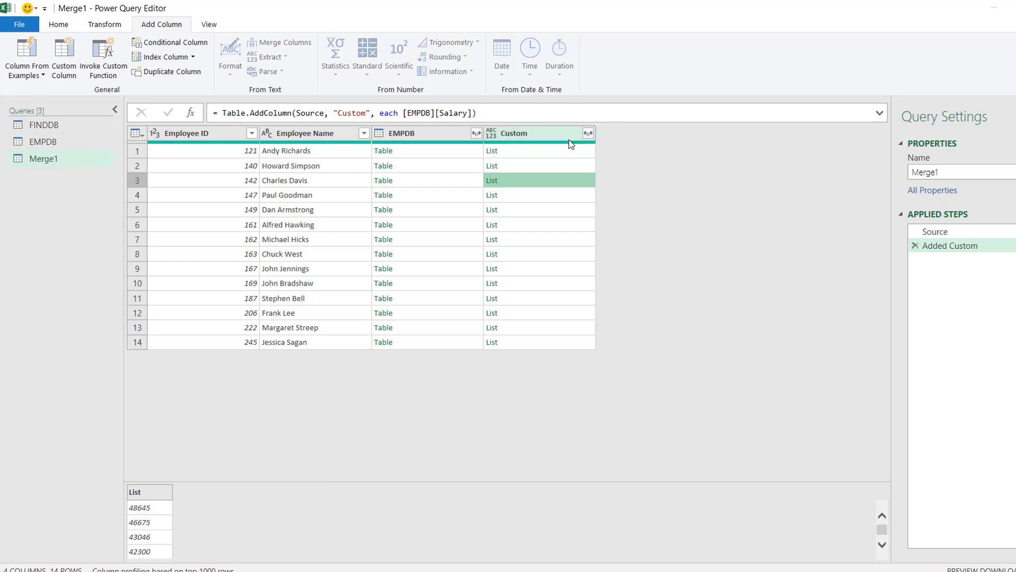
left_click(563, 154)
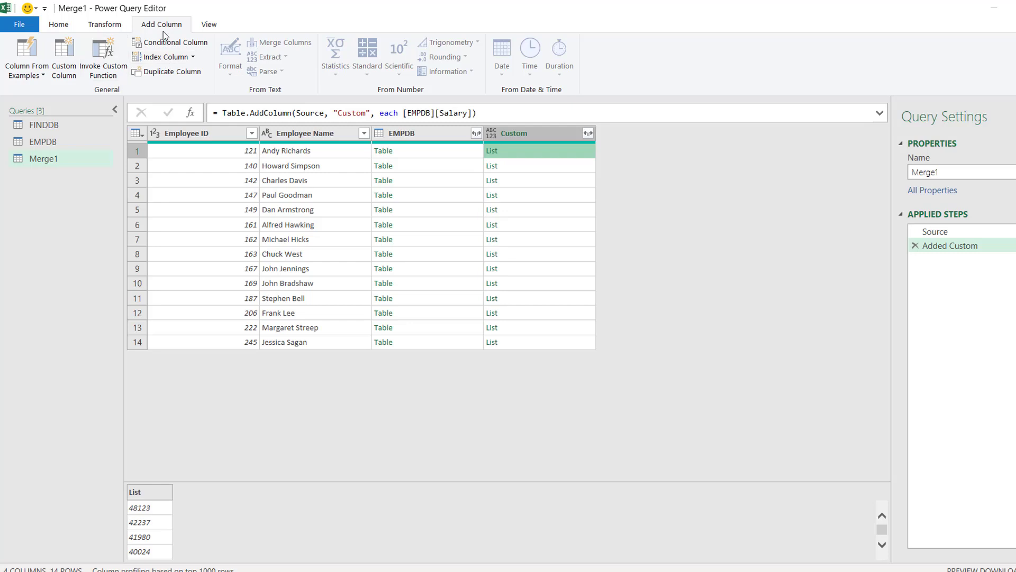
Step: Add a Custom.1 column with the formula List.Range("Custom",0,2)
left_click(63, 57)
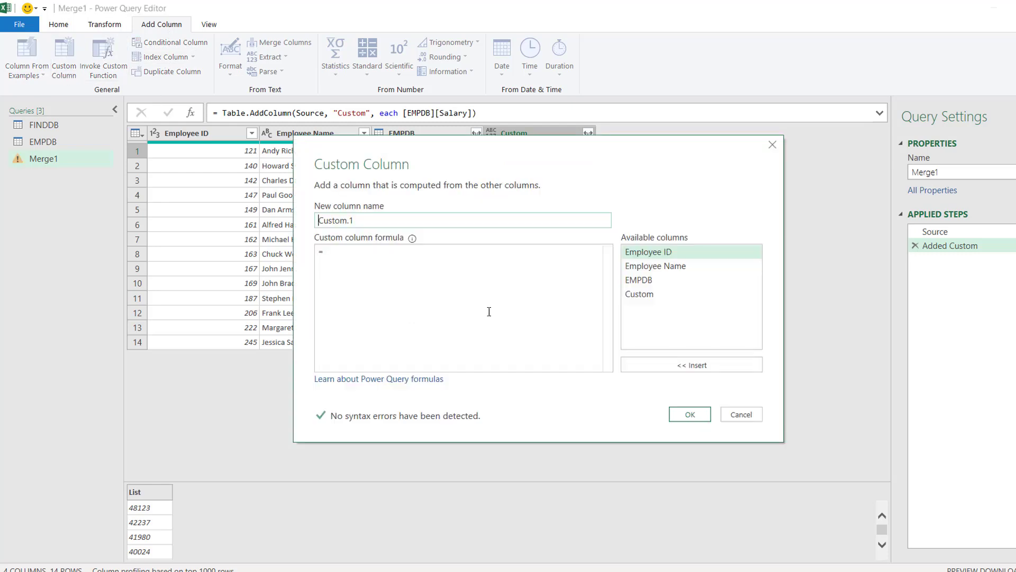
type("List")
type(".r")
key("BackSpace")
key("BackSpace")
type("ra")
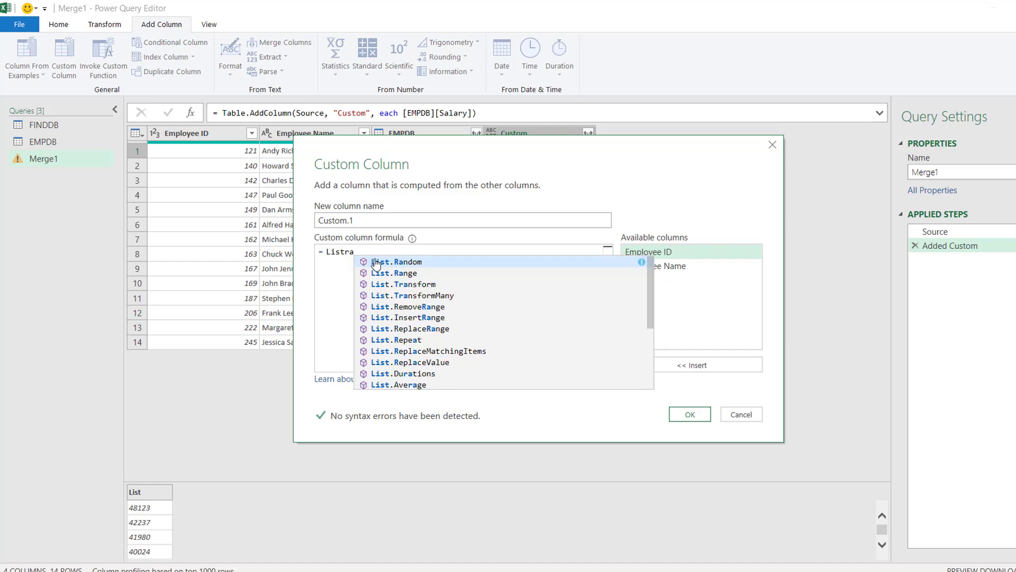
key("Down")
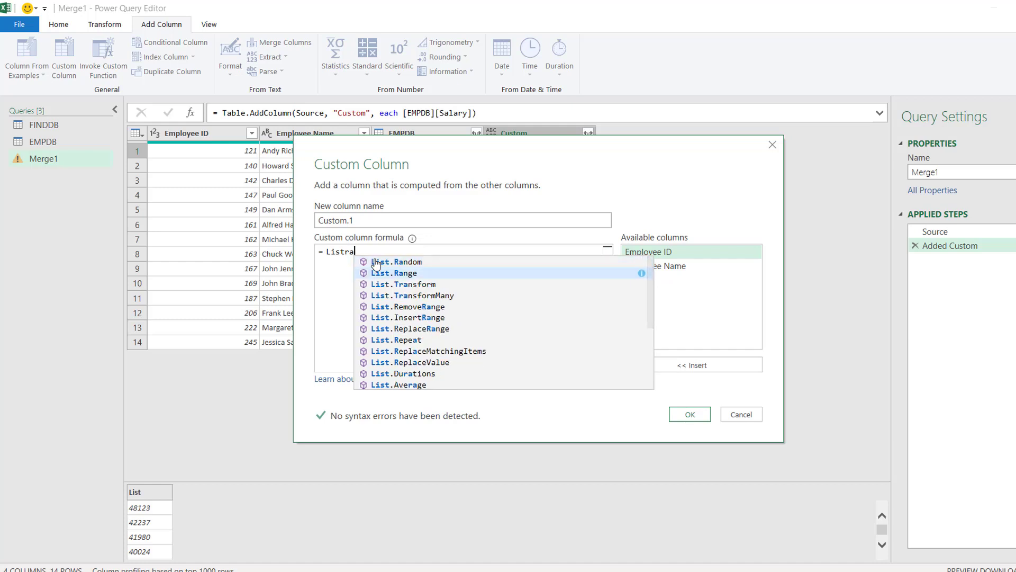
key("Tab")
type("(")
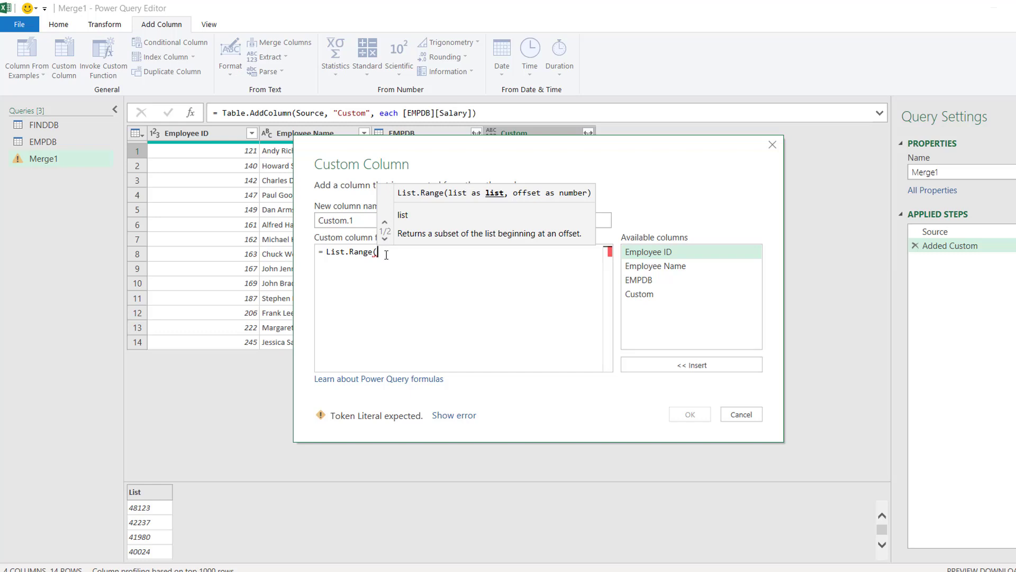
type("\"Custome\"")
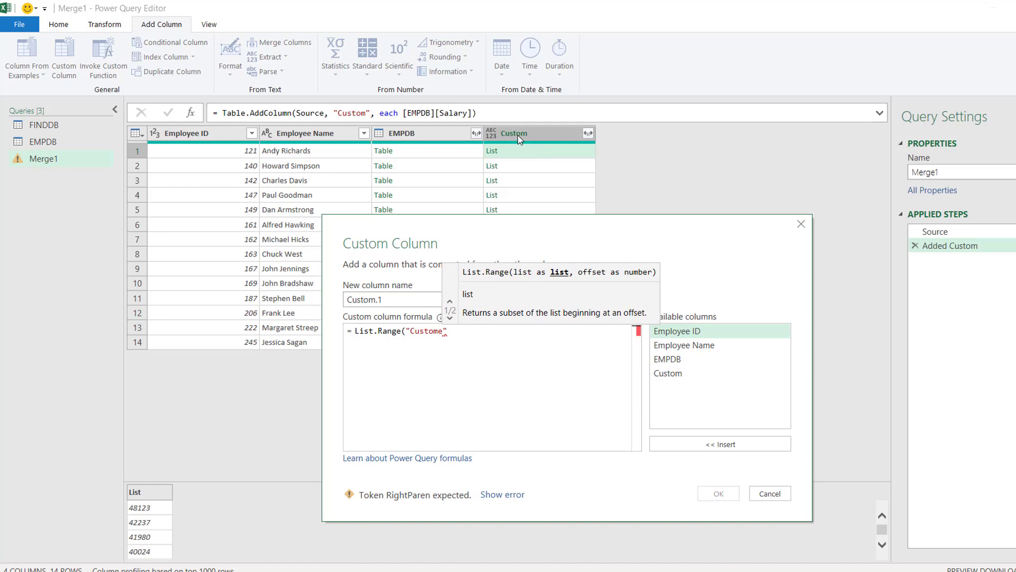
key("BackSpace")
left_click(457, 334)
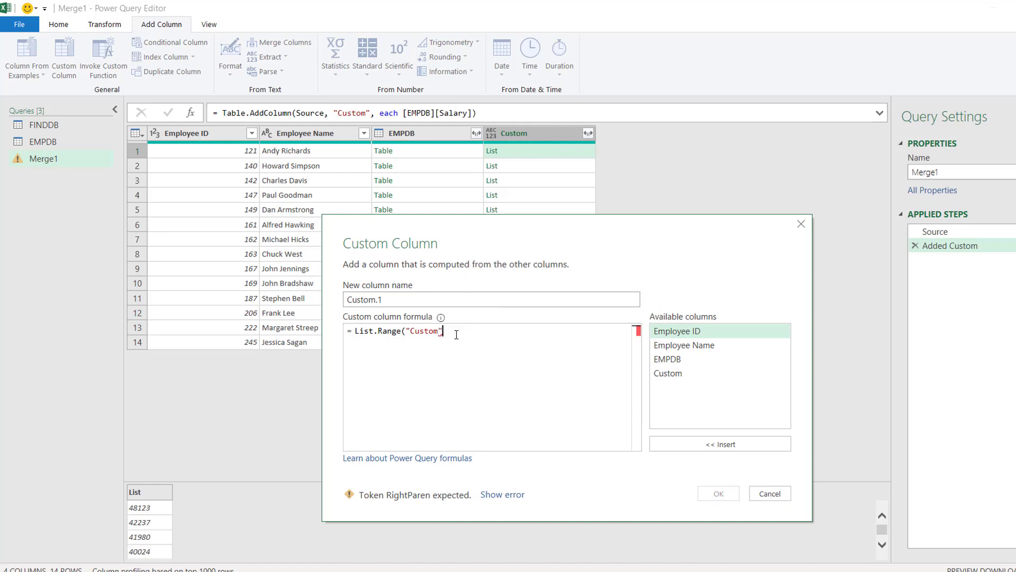
type(",")
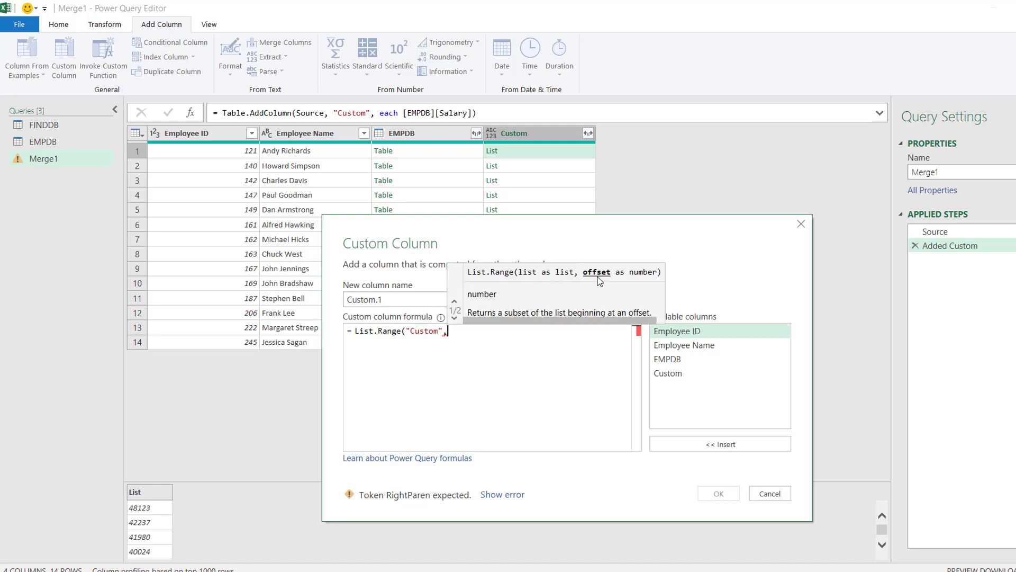
type("0")
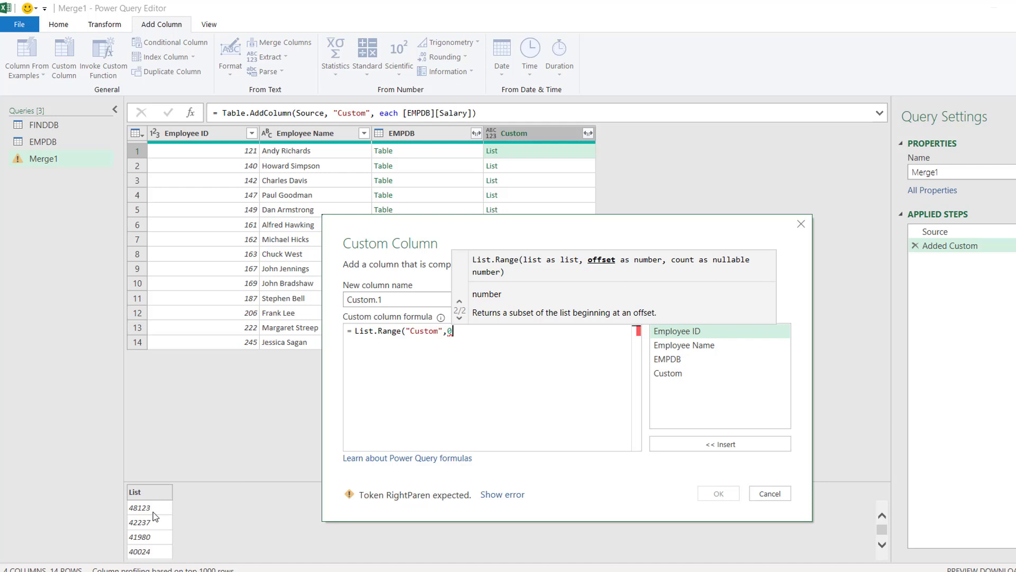
type(",")
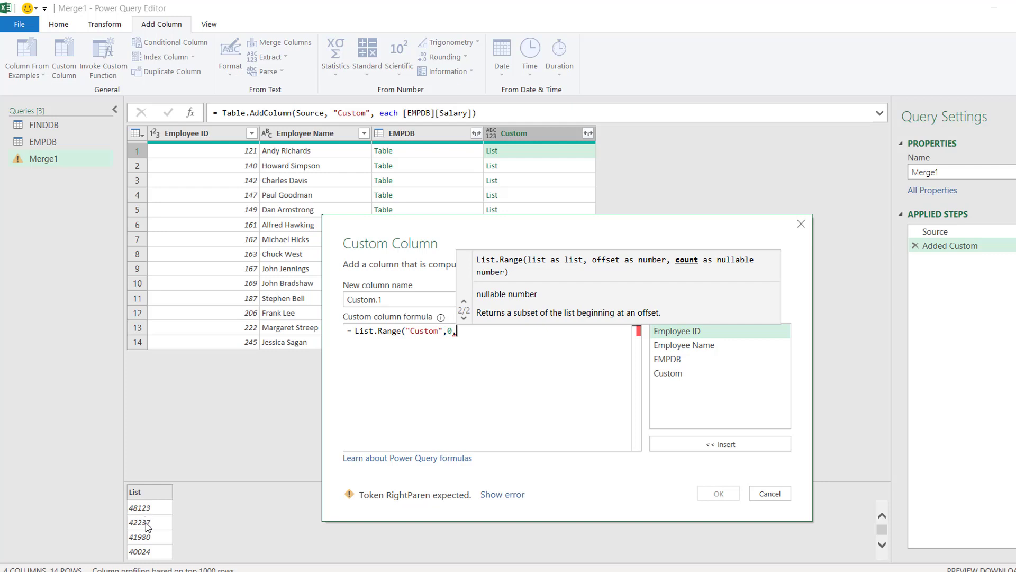
type("2")
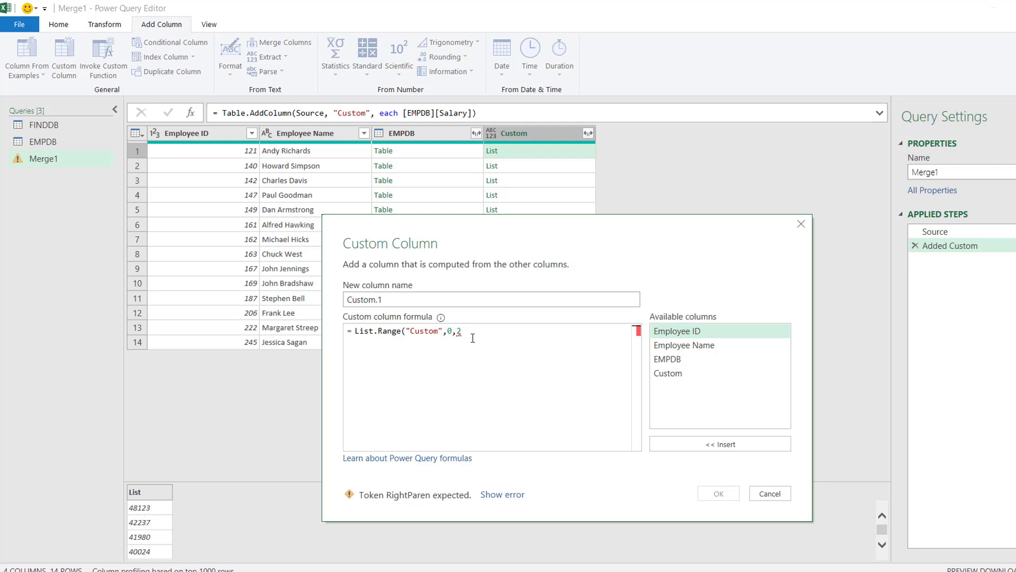
type(")")
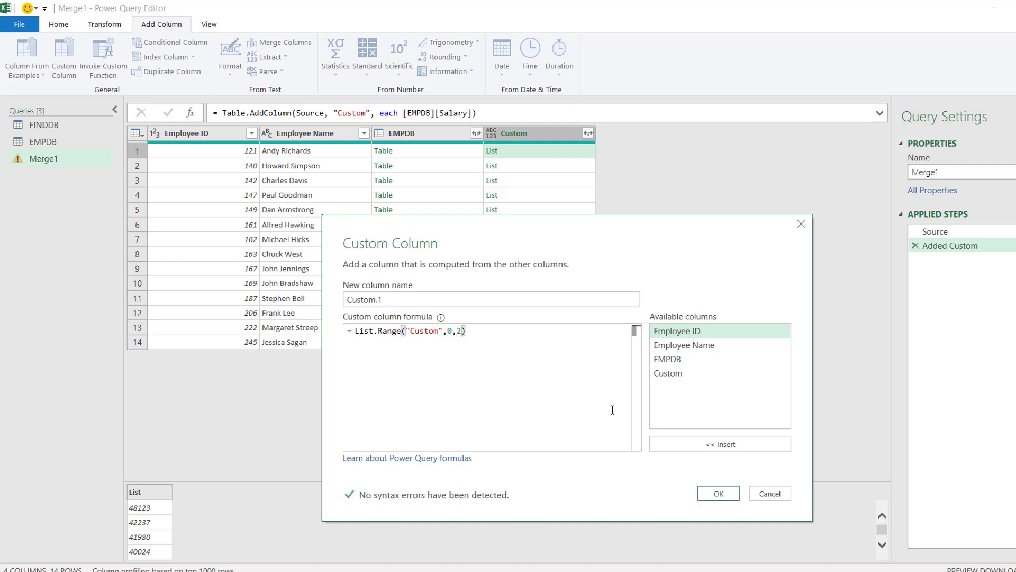
left_click(719, 493)
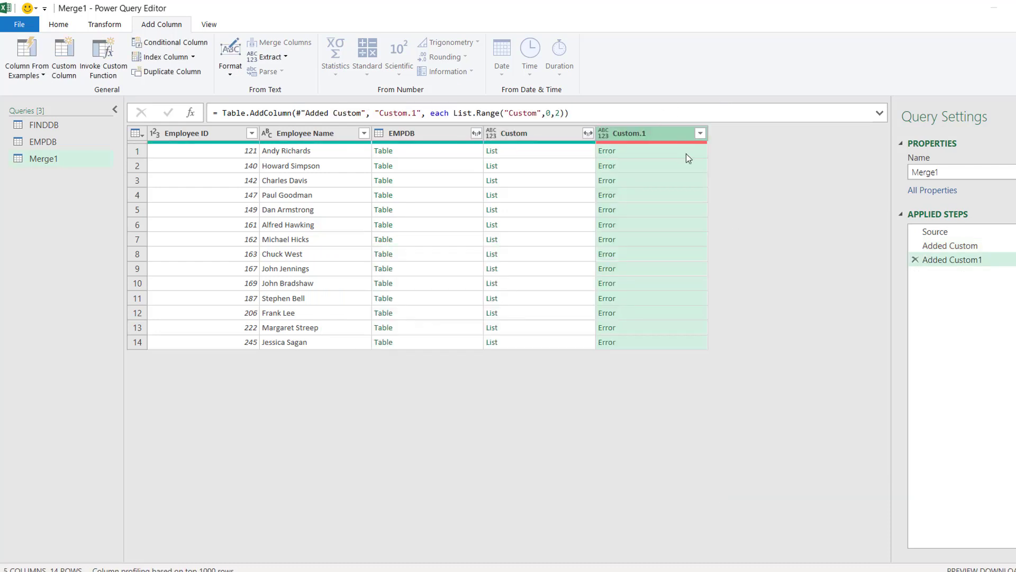
Step: Correct the Custom.1 formula to List.Range([Custom],0,2) so the errors clear
left_click(686, 154)
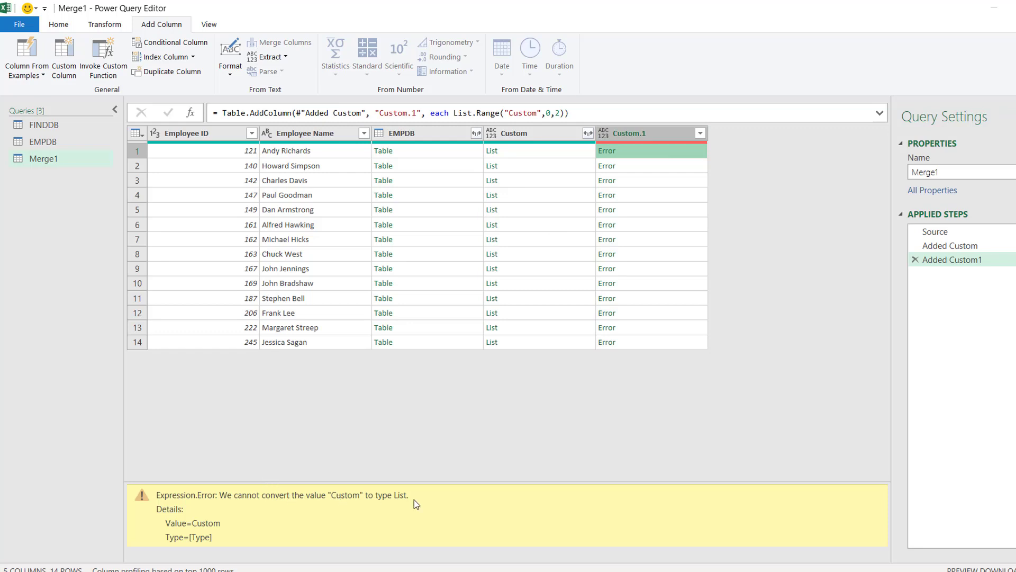
left_click(510, 113)
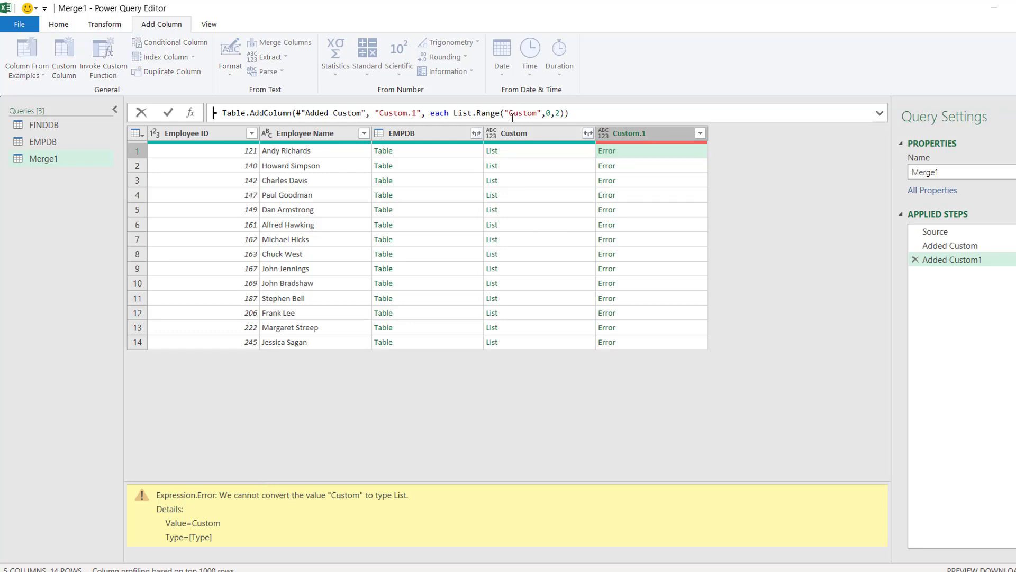
key("BackSpace")
type("[")
key("Right")
key("Right")
key("Right")
key("Delete")
type("]")
key("Return")
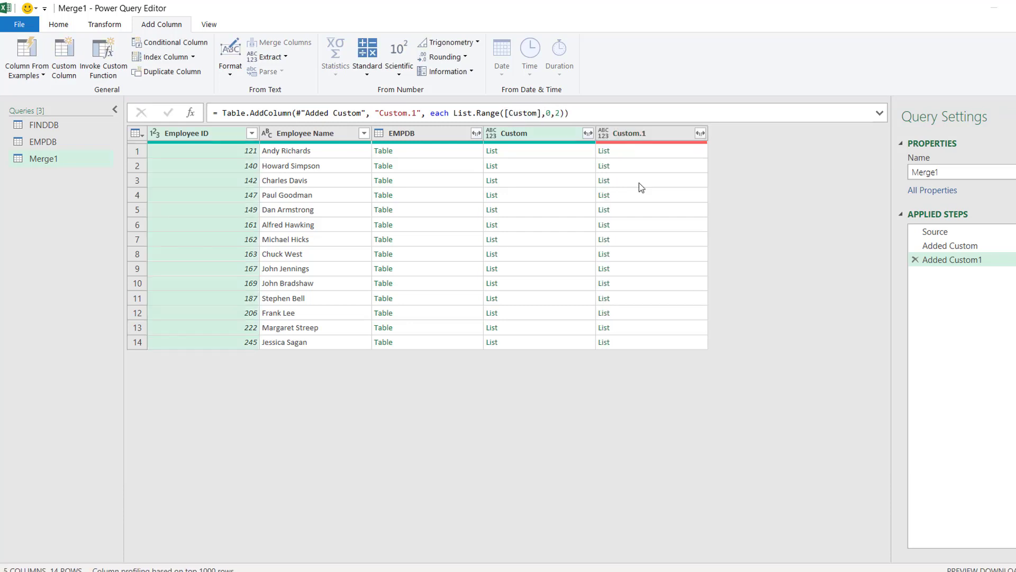
Step: Check the salary pairs such as 48123 and 42237, then rename Custom.1 to hdr
left_click(673, 151)
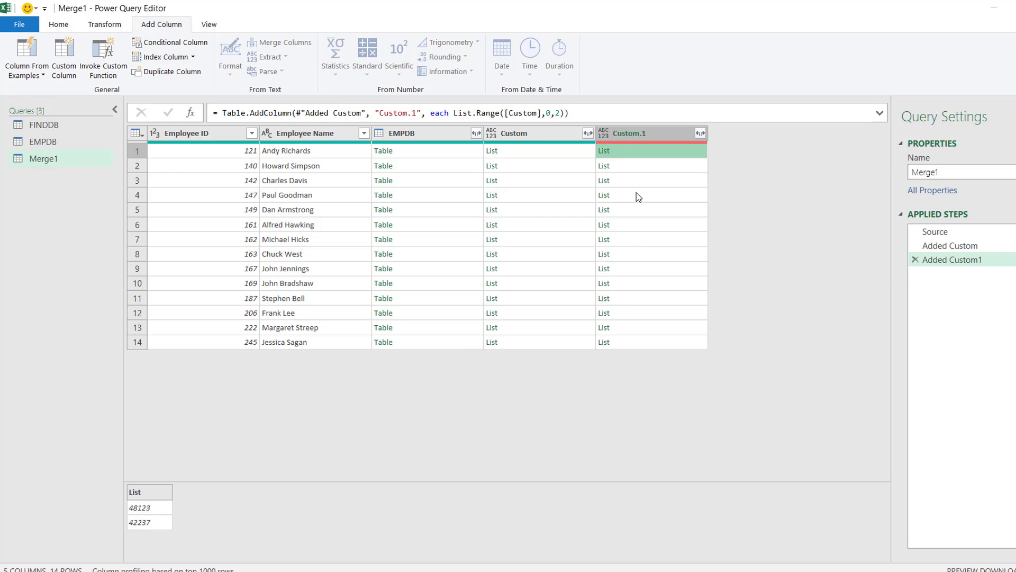
left_click(626, 182)
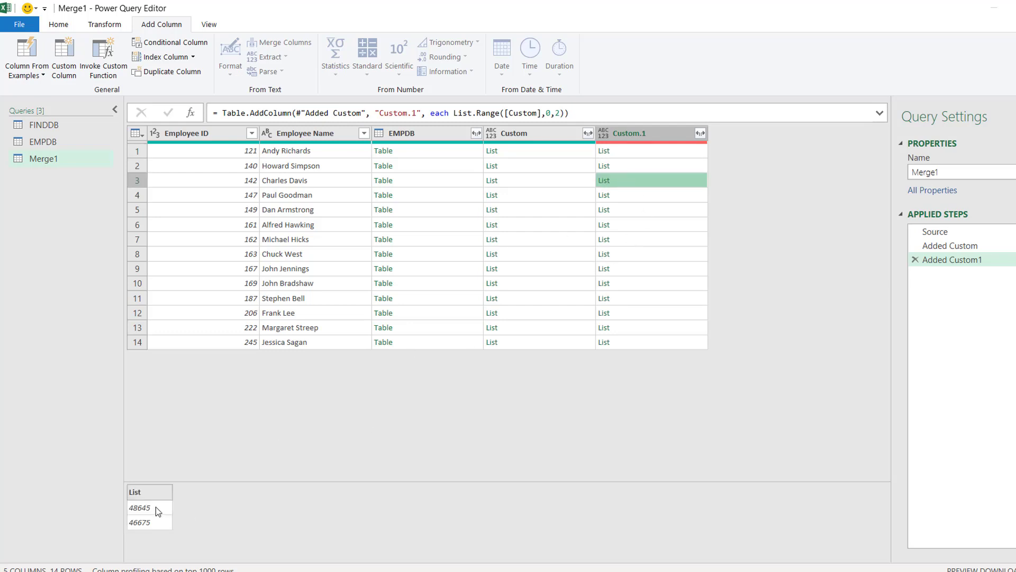
left_click(641, 193)
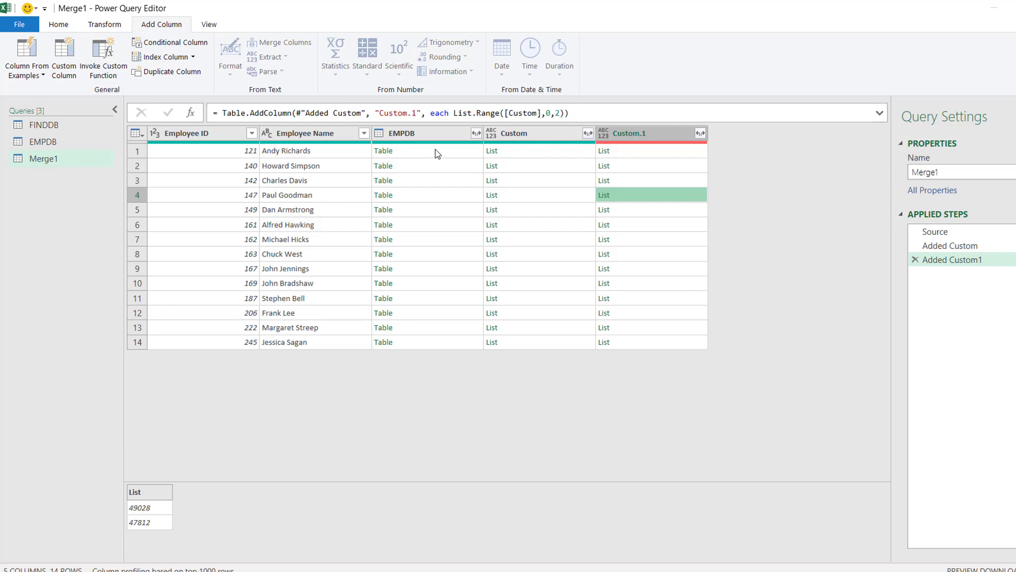
left_click(665, 153)
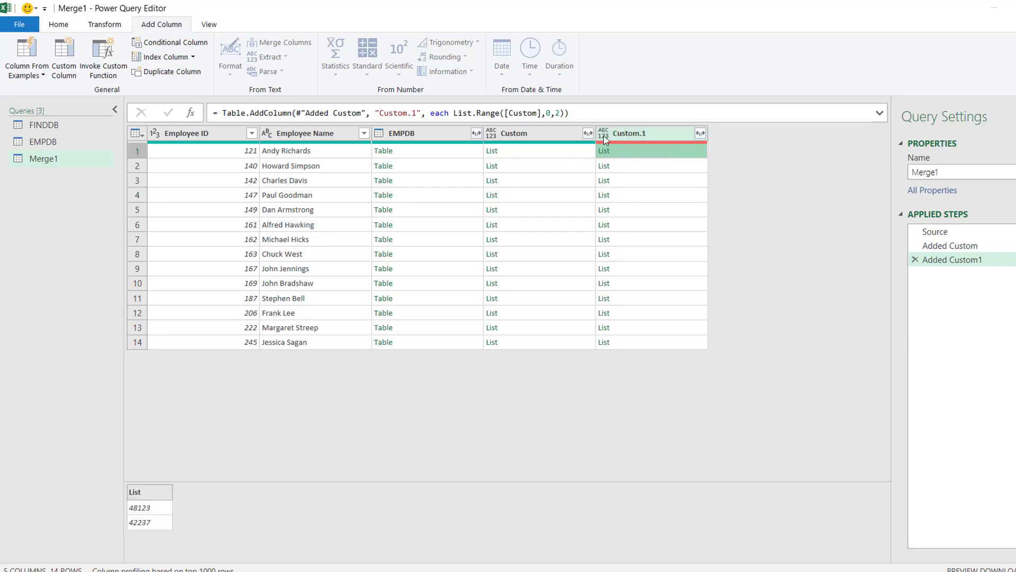
double_click(636, 135)
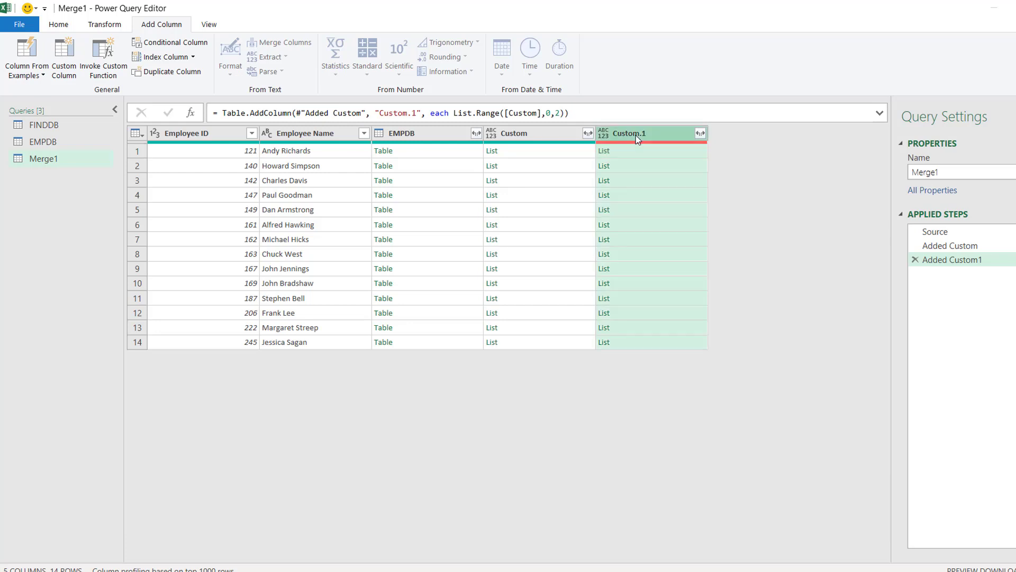
type("hdr")
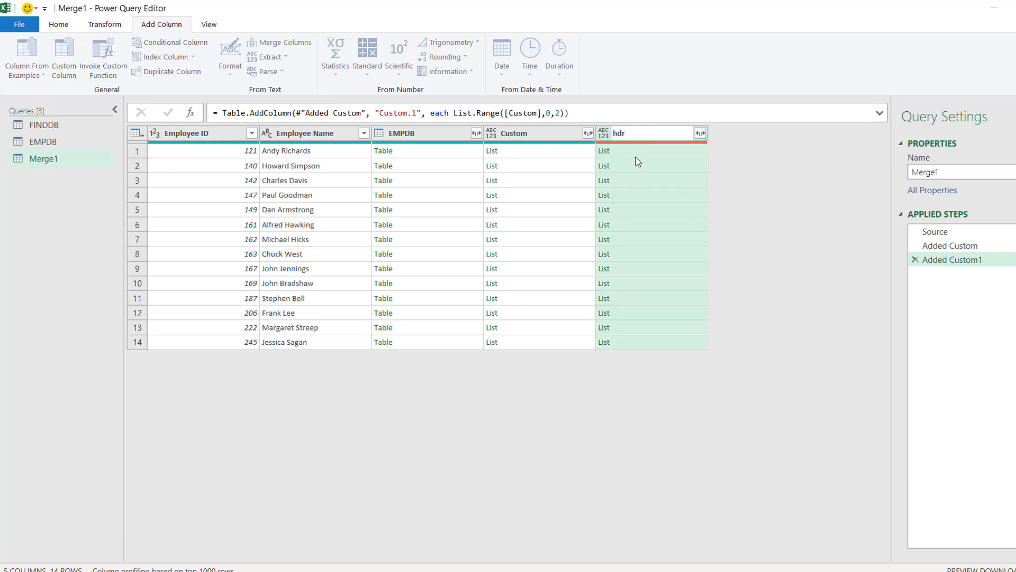
key("Return")
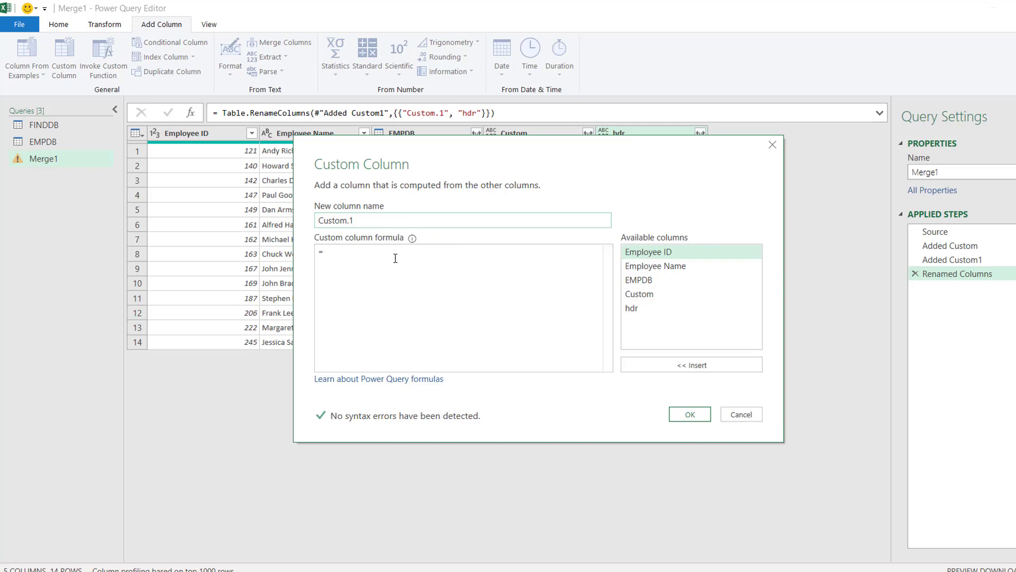
left_click_drag(471, 149, 564, 236)
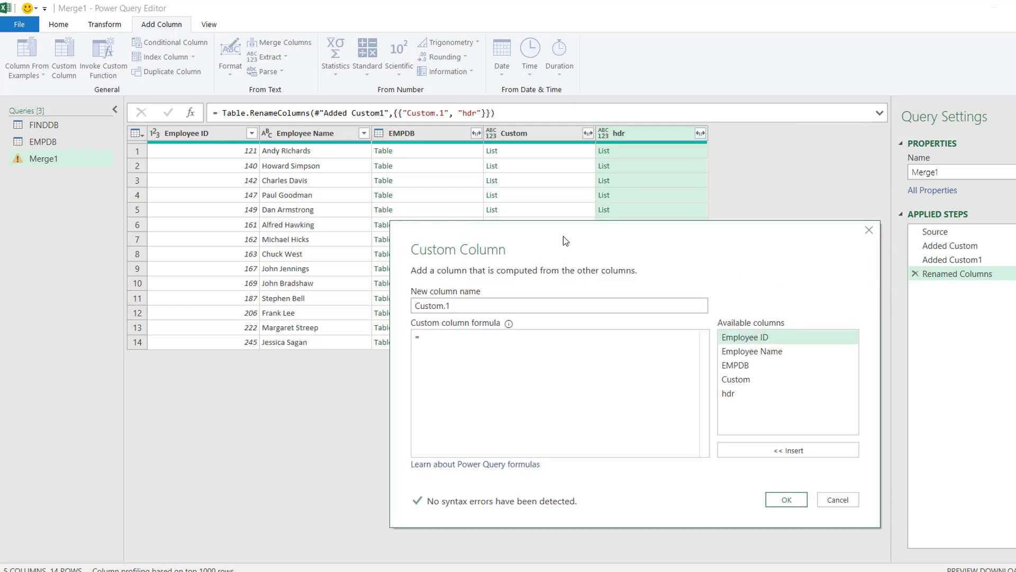
key("Escape")
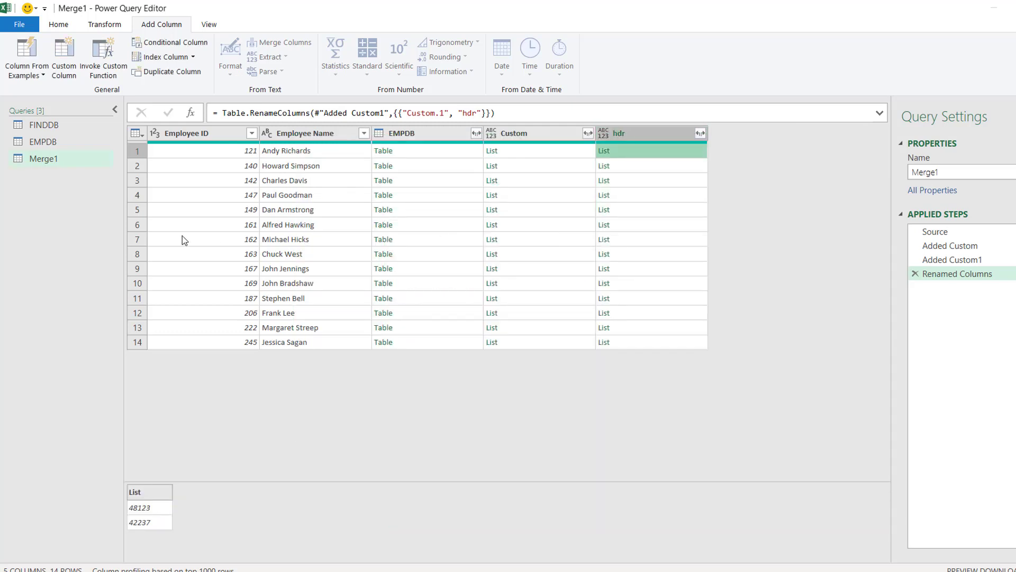
left_click(67, 63)
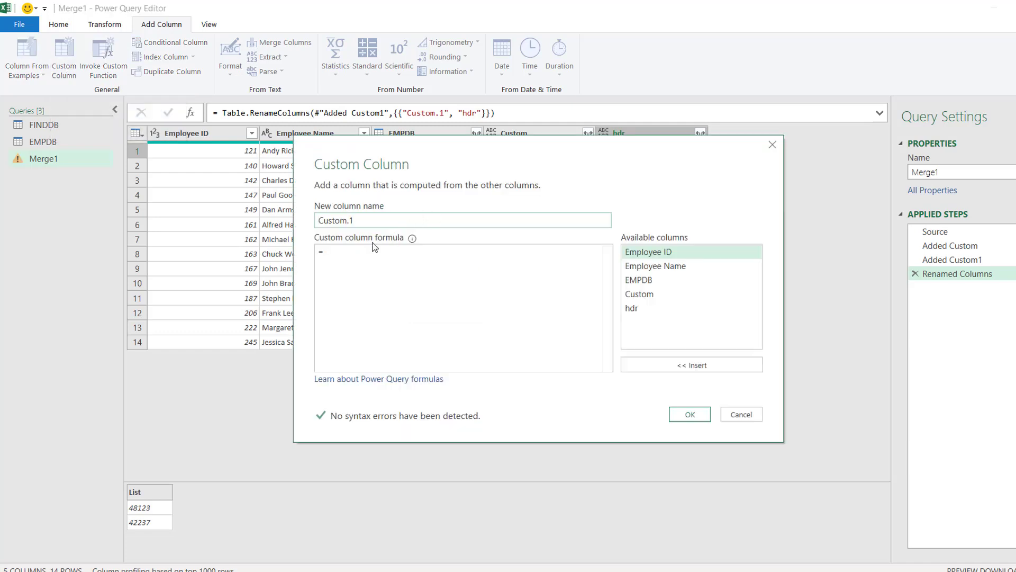
left_click(363, 251)
type("list")
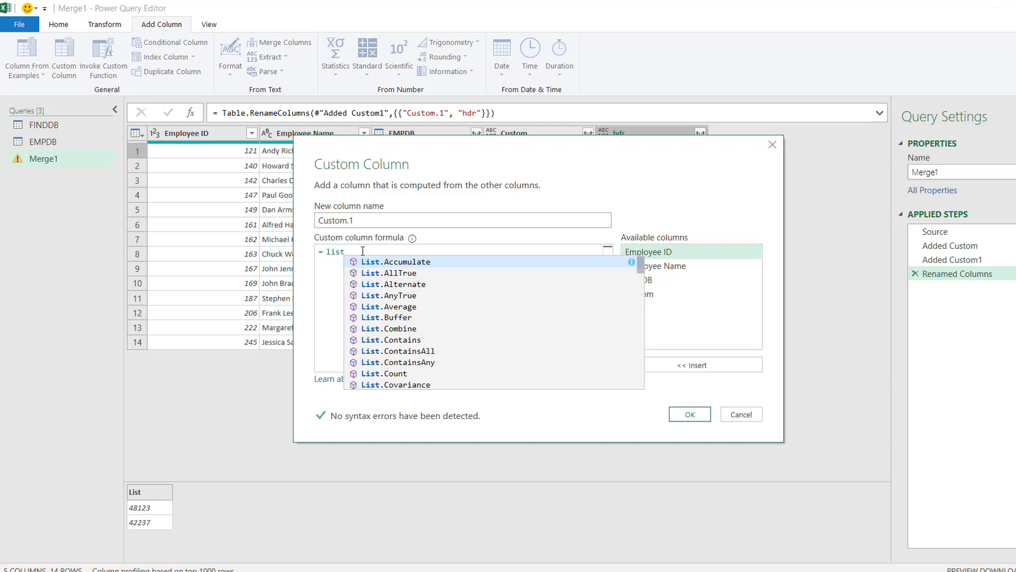
type("tran")
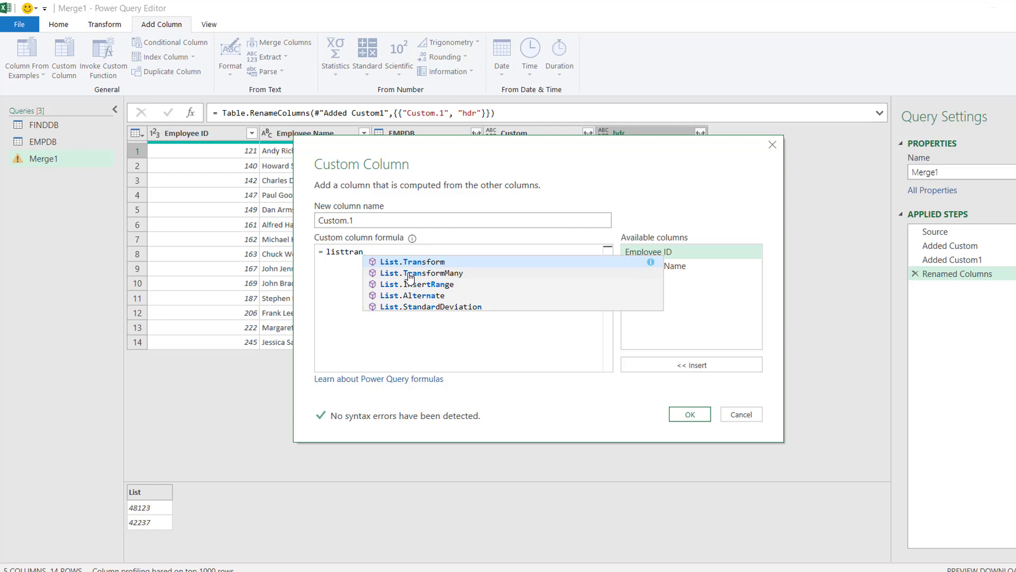
key("BackSpace")
key("BackSpace")
key("BackSpace")
key("BackSpace")
key("BackSpace")
key("BackSpace")
key("BackSpace")
key("BackSpace")
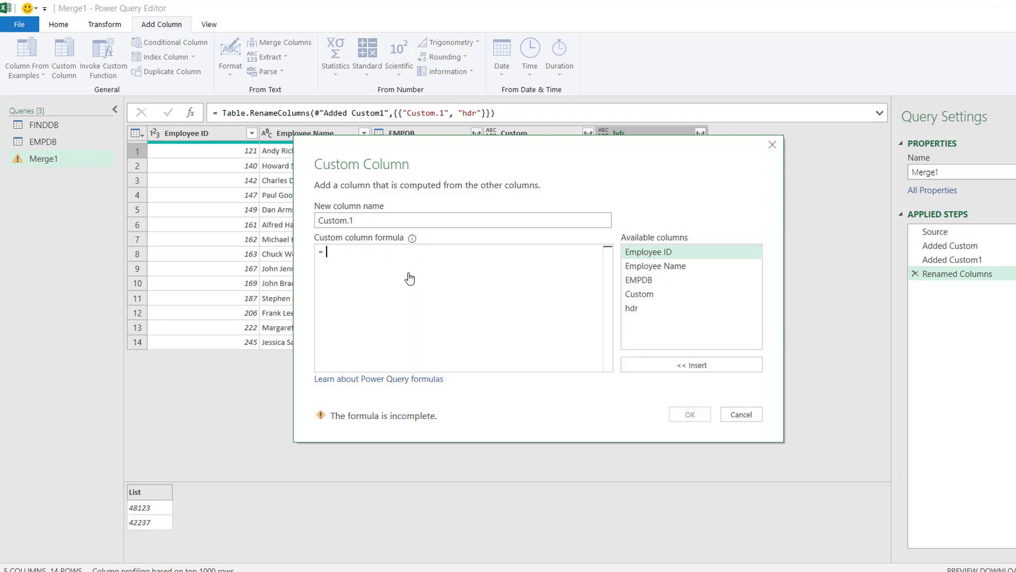
type("tabletr")
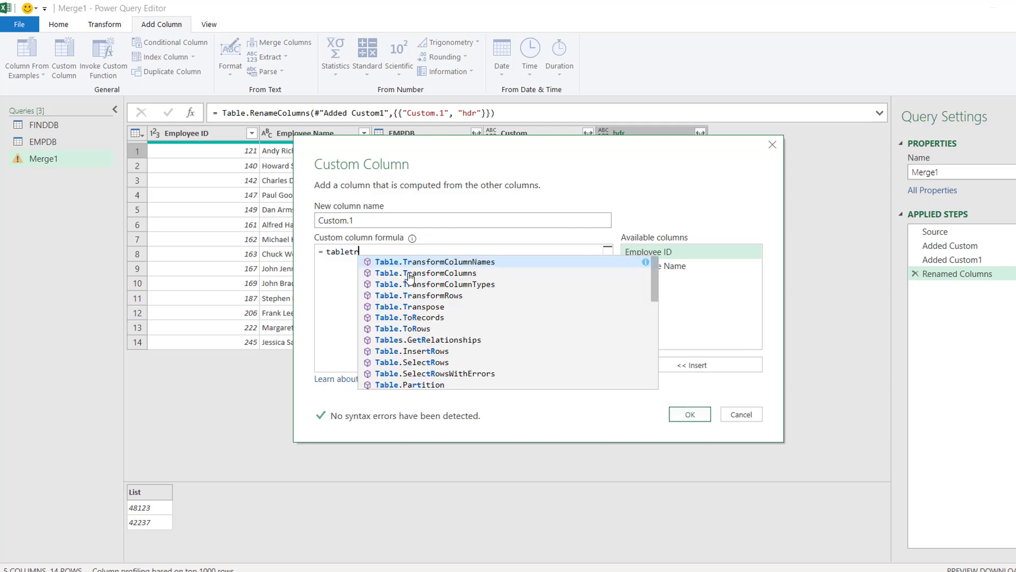
type("ansp")
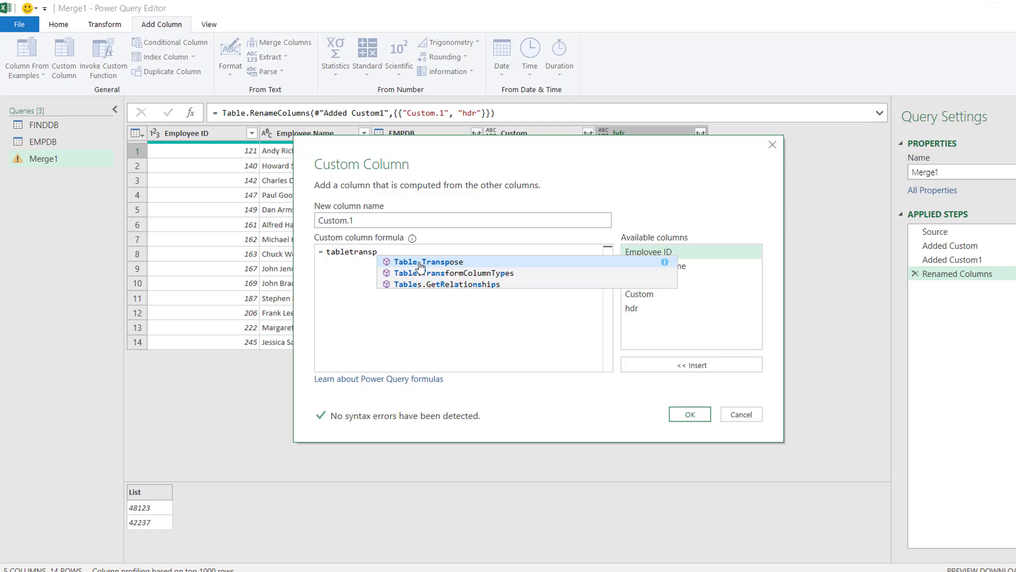
left_click(421, 263)
type("(")
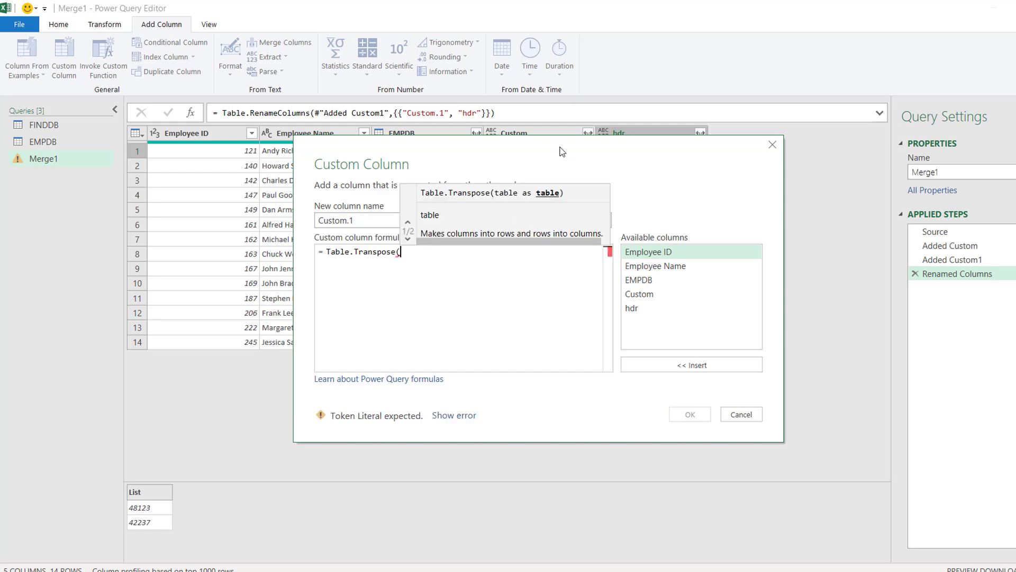
left_click_drag(562, 147, 562, 237)
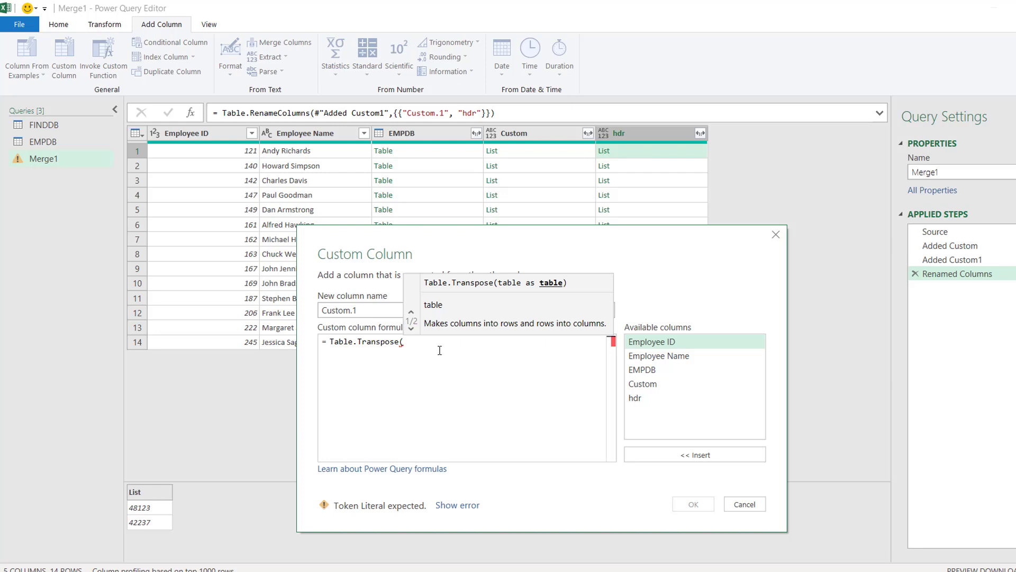
double_click(640, 401)
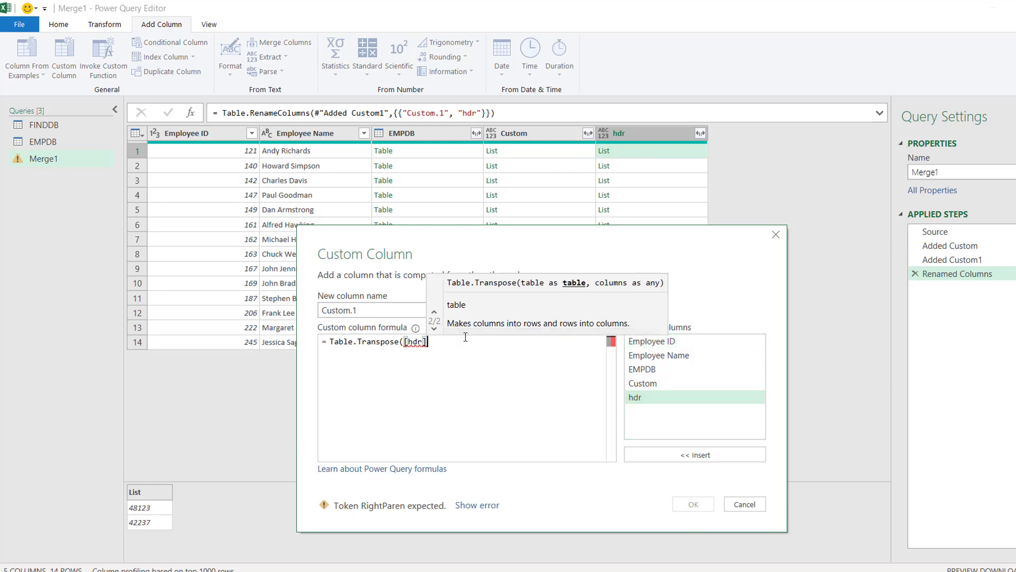
type(")")
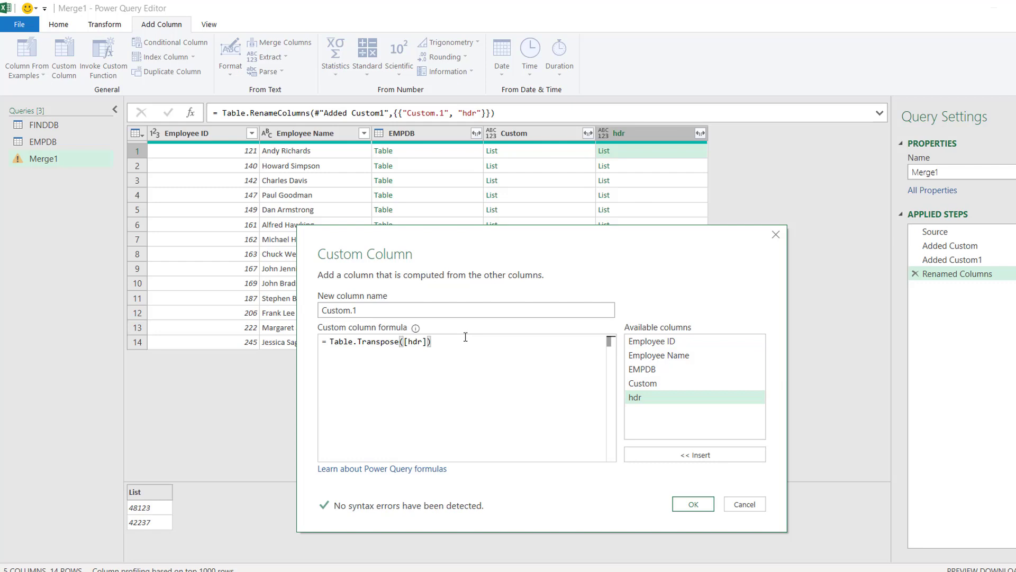
left_click(705, 505)
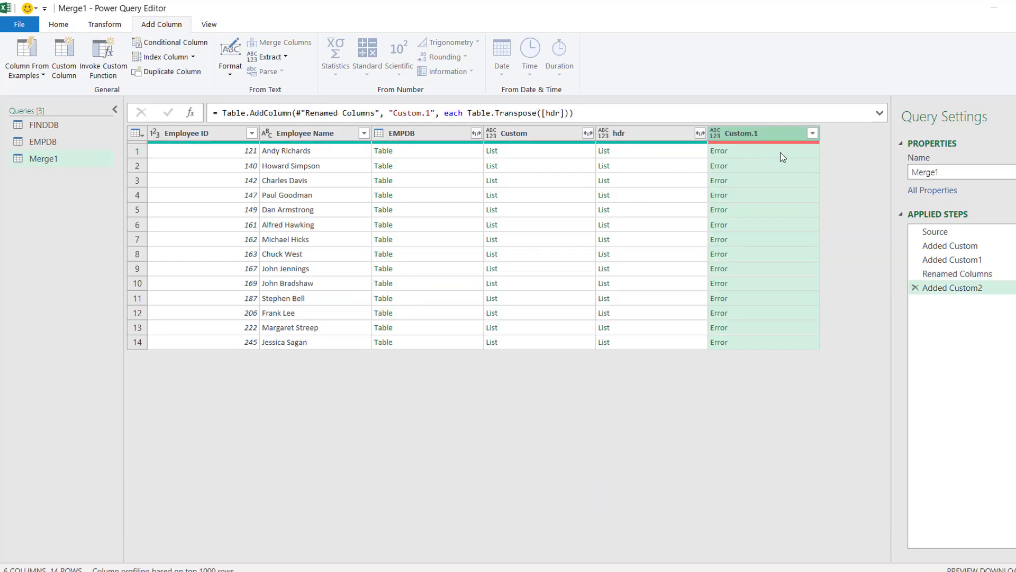
left_click(784, 156)
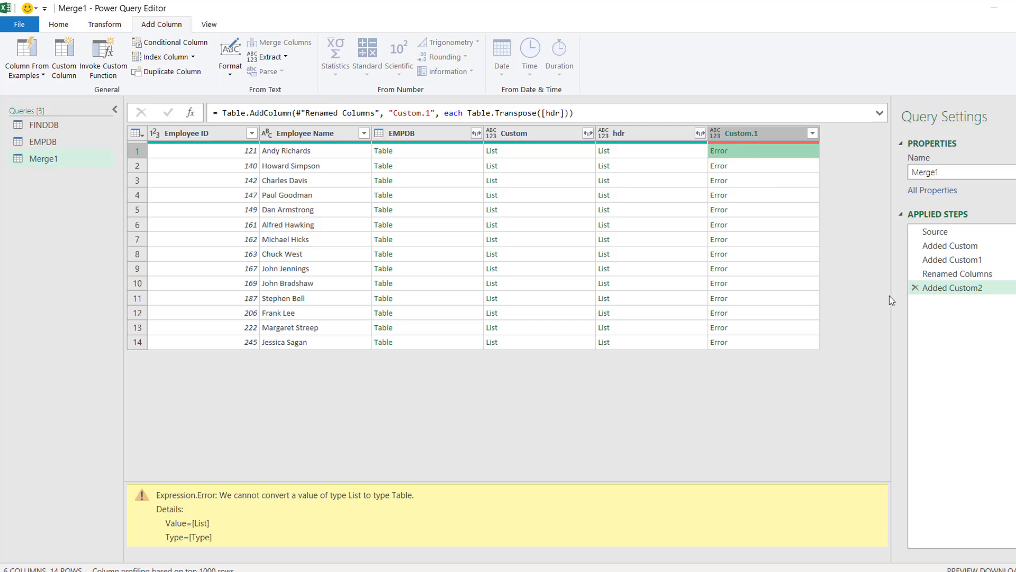
left_click(914, 293)
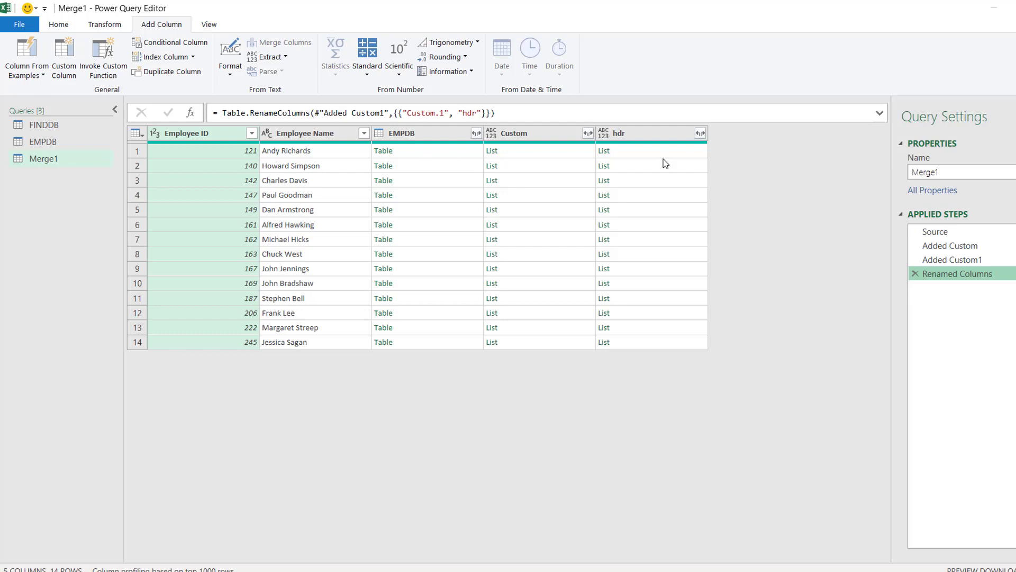
left_click(691, 157)
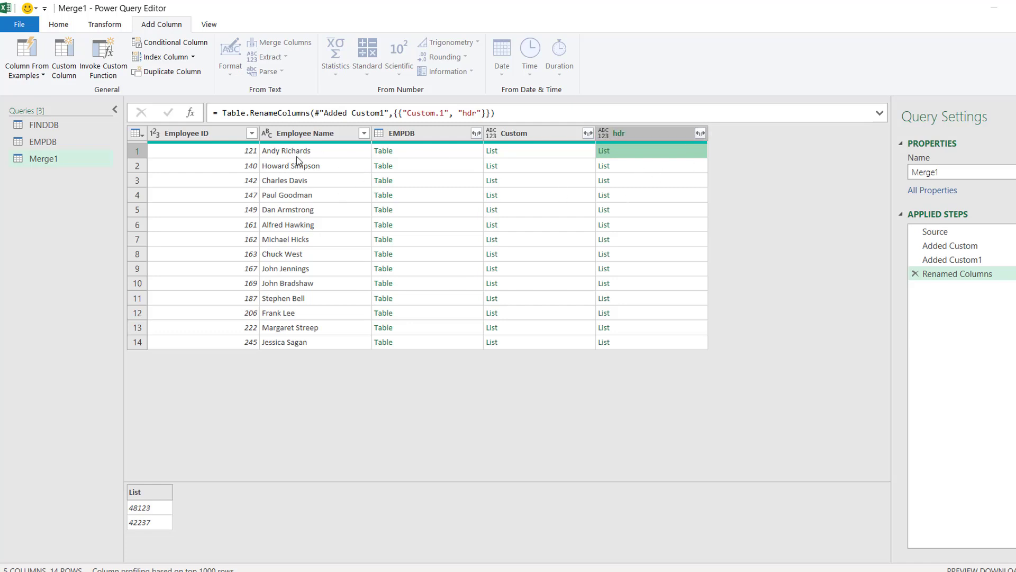
left_click(701, 133)
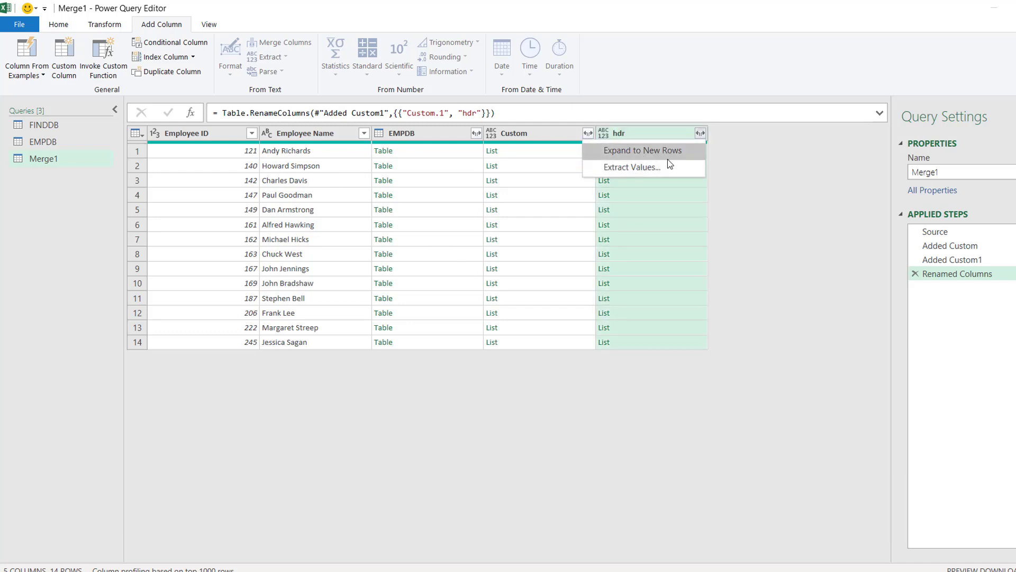
left_click(700, 134)
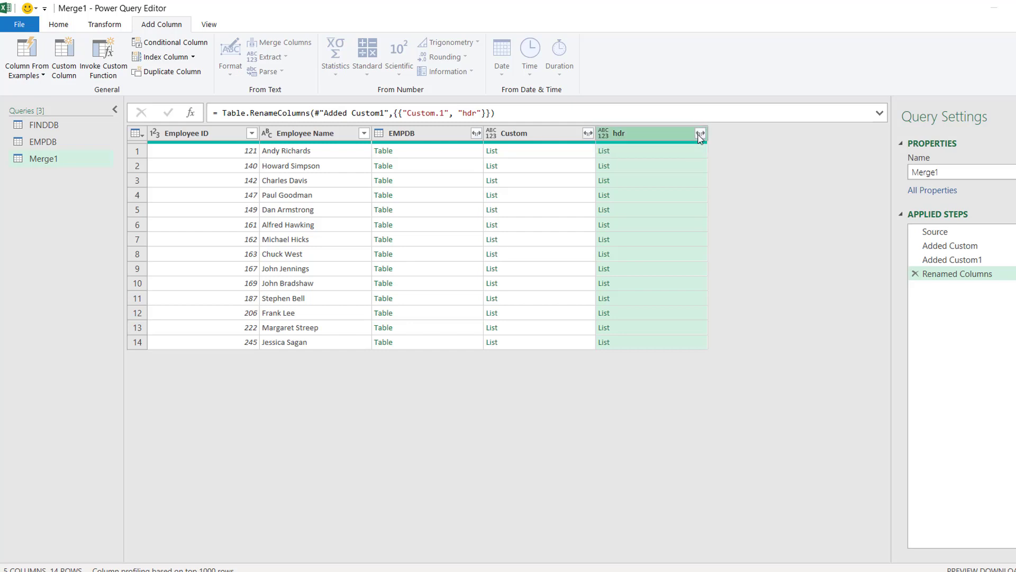
left_click(701, 134)
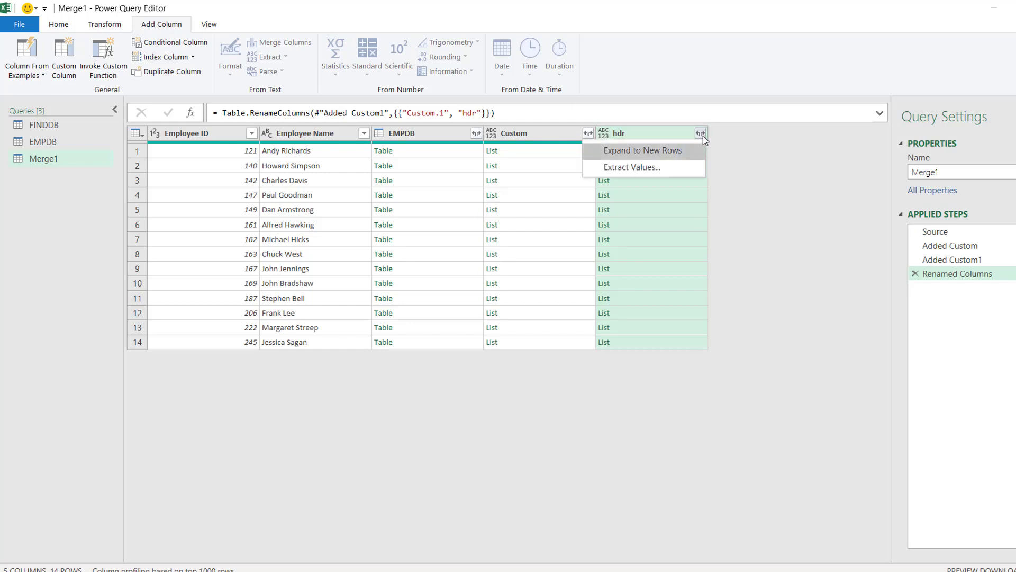
left_click(639, 167)
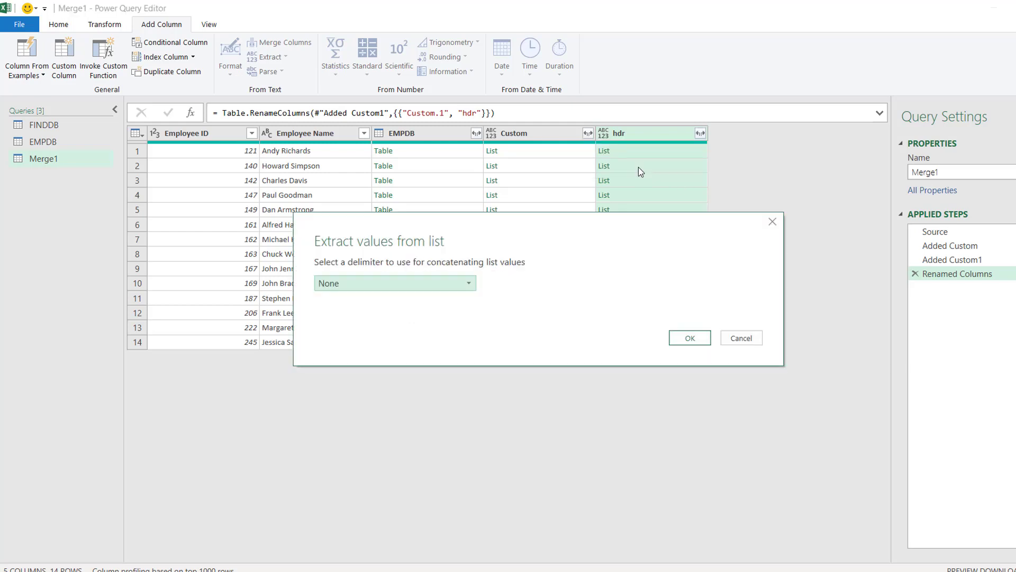
left_click(742, 338)
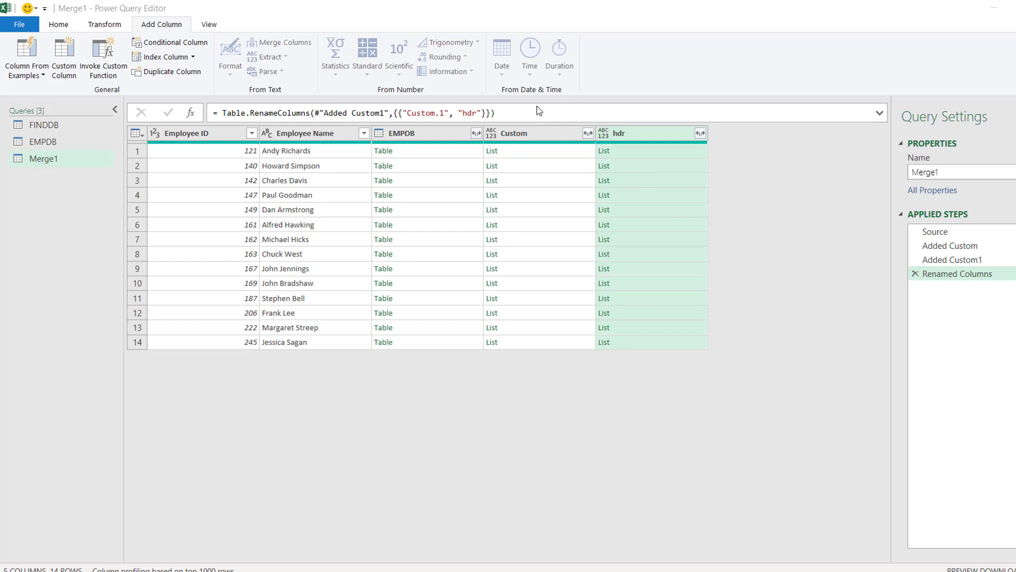
left_click(405, 133)
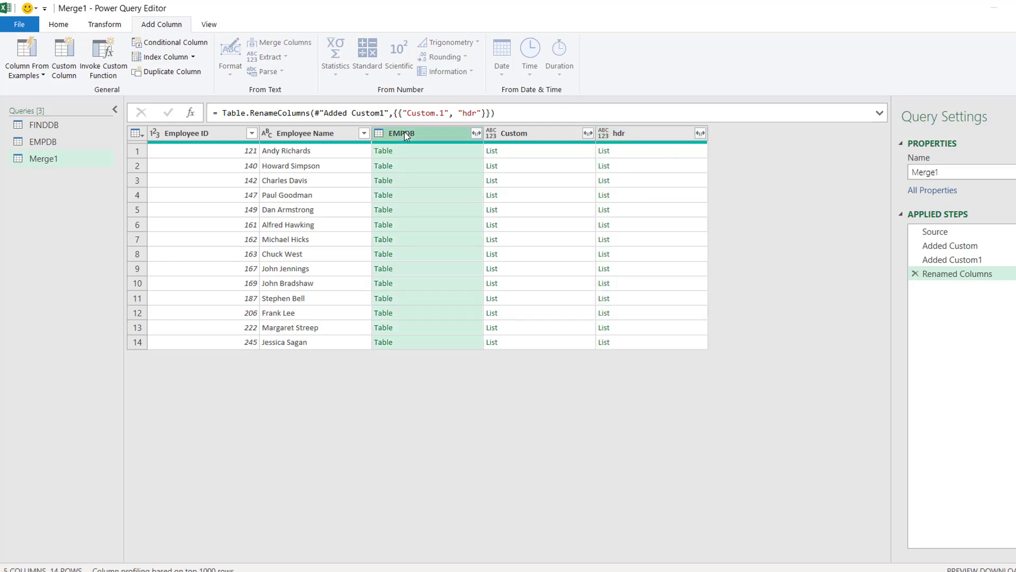
Step: Delete the EMPDB and Custom columns and expand hdr to new rows, giving 28 rows
key("Delete")
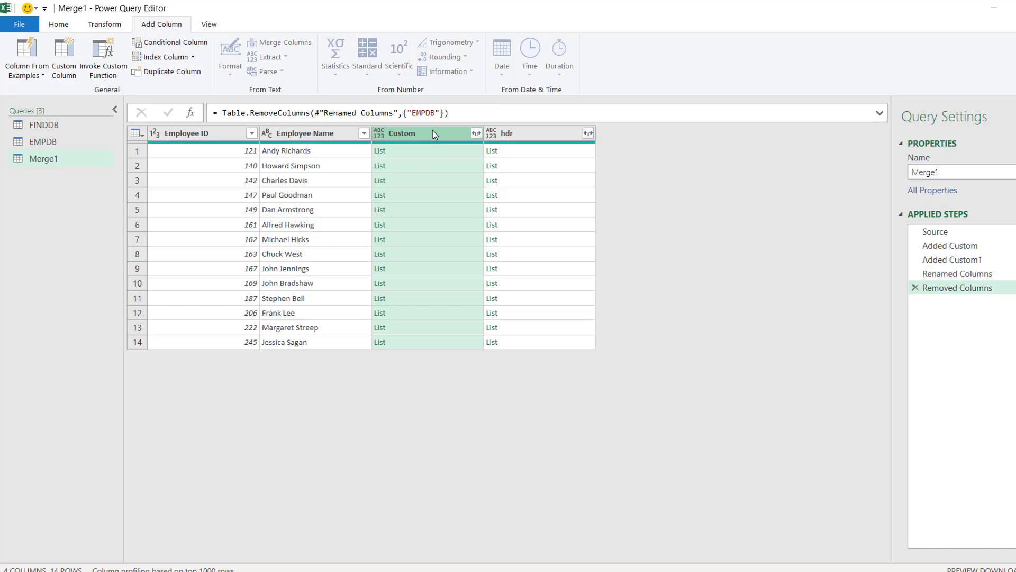
key("Delete")
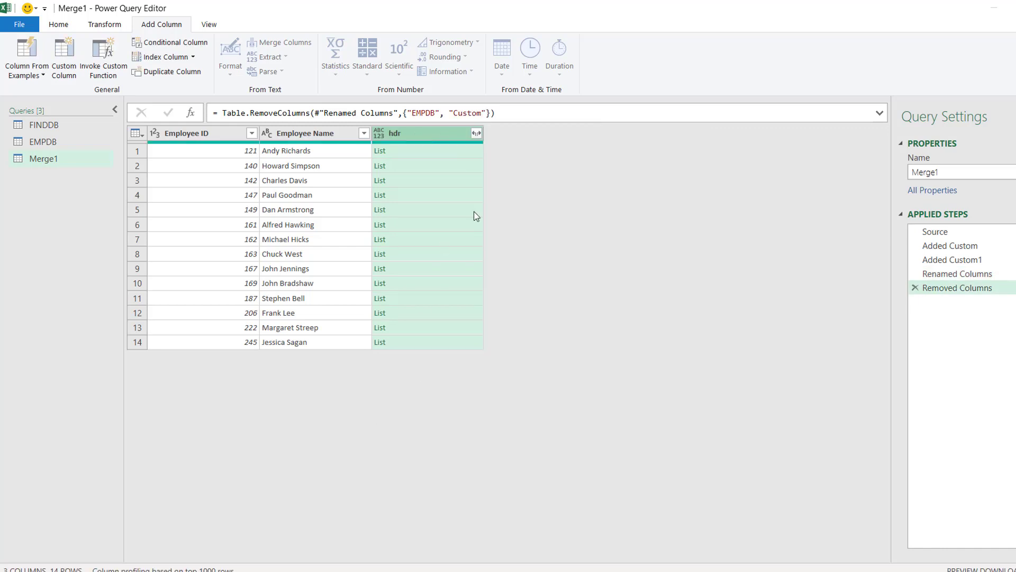
left_click(462, 152)
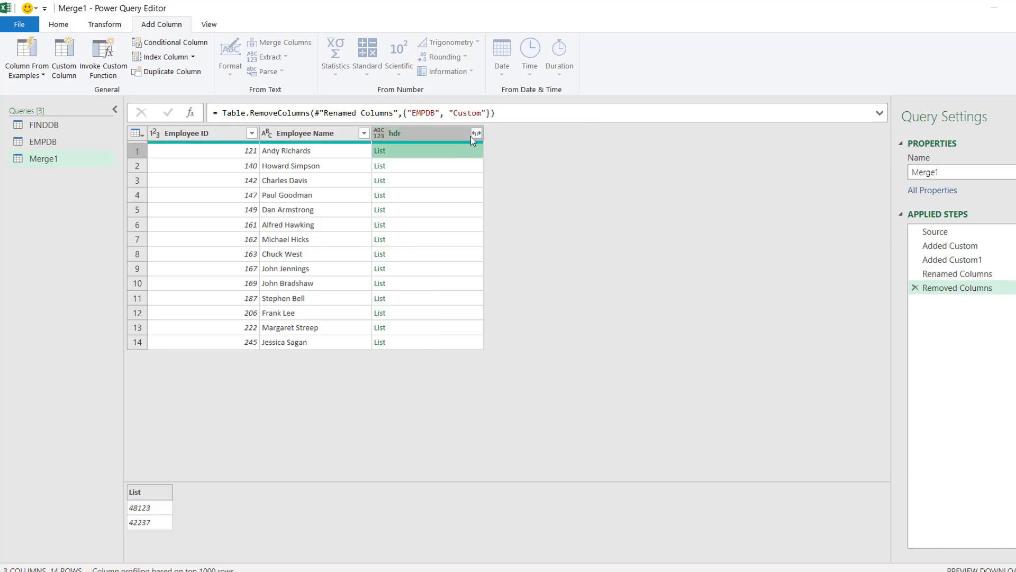
left_click(479, 134)
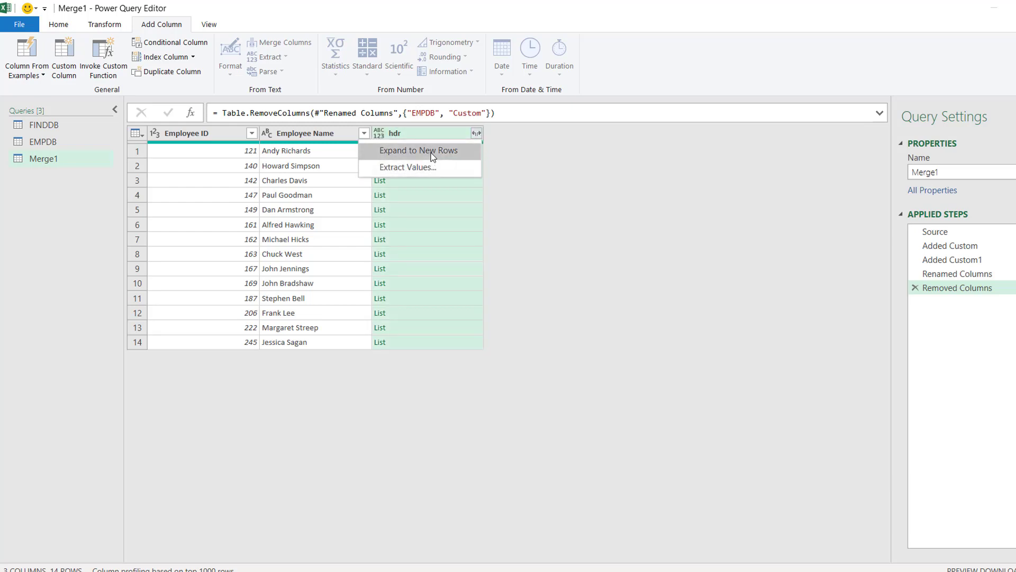
left_click(433, 152)
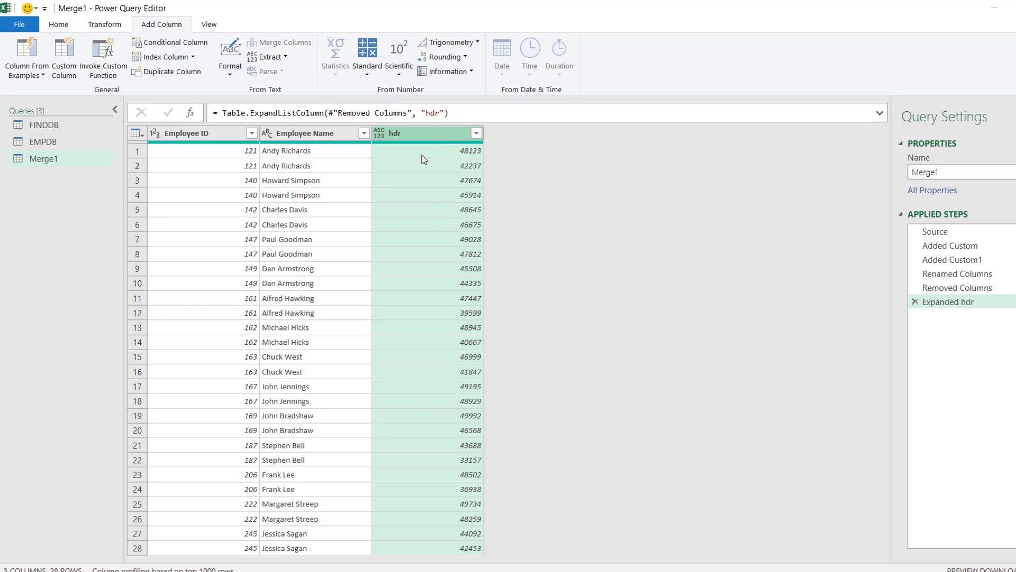
left_click(329, 154)
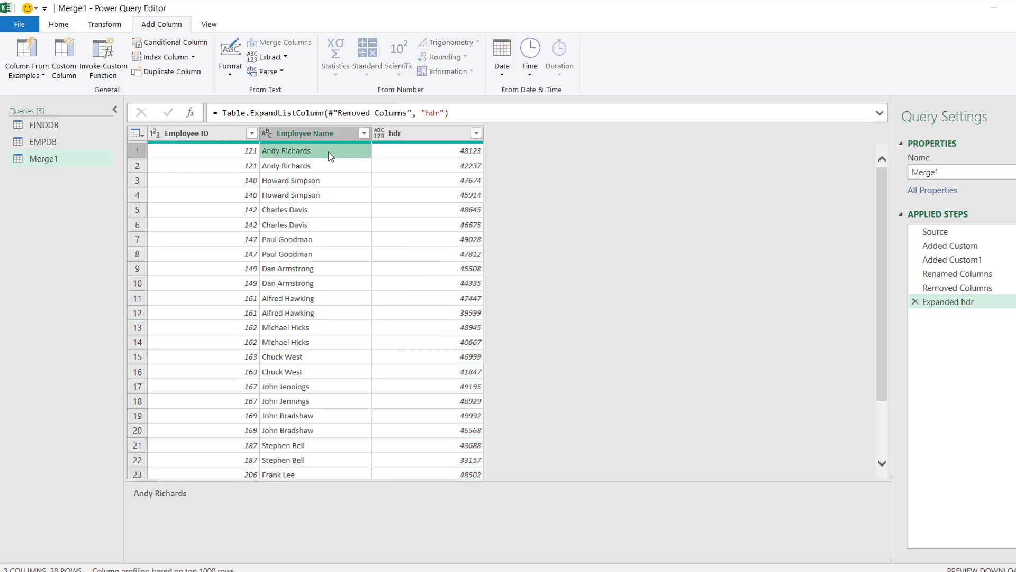
key("Down")
key("Down")
key("Down")
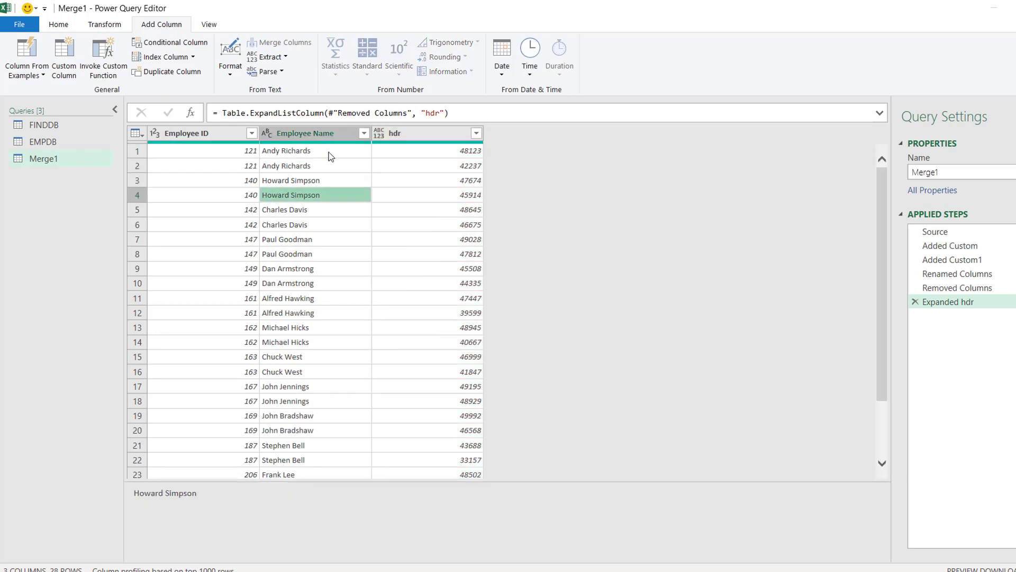
key("Right")
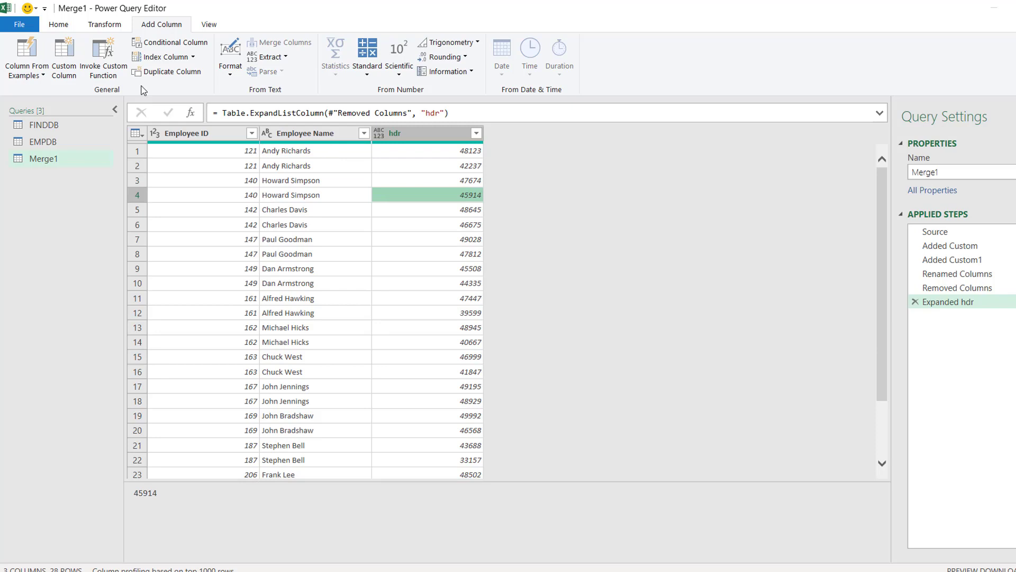
left_click(58, 26)
Step: Close & Load Merge1 onto Sheet3 and widen column C to show full salaries
left_click(26, 76)
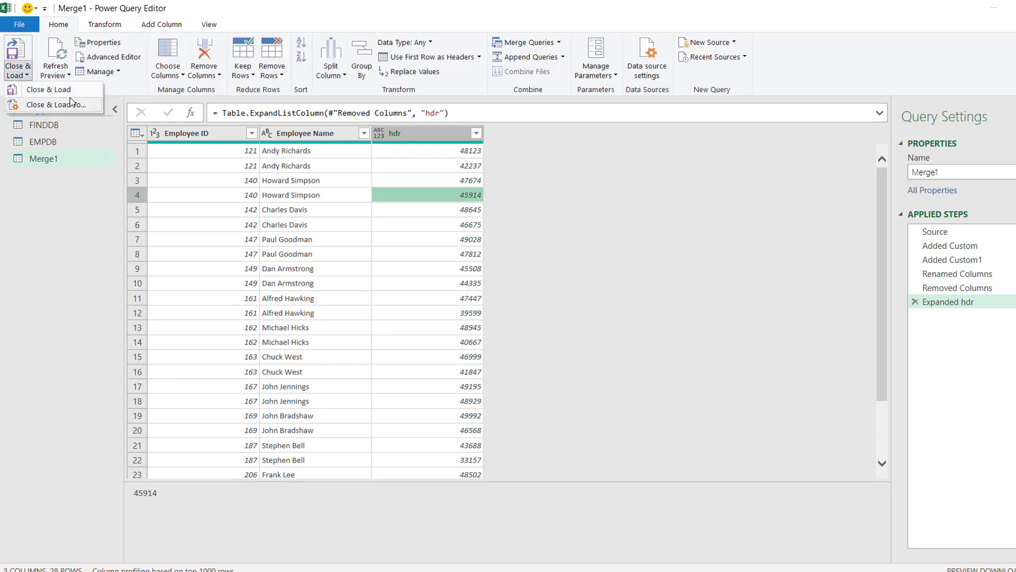
left_click(69, 93)
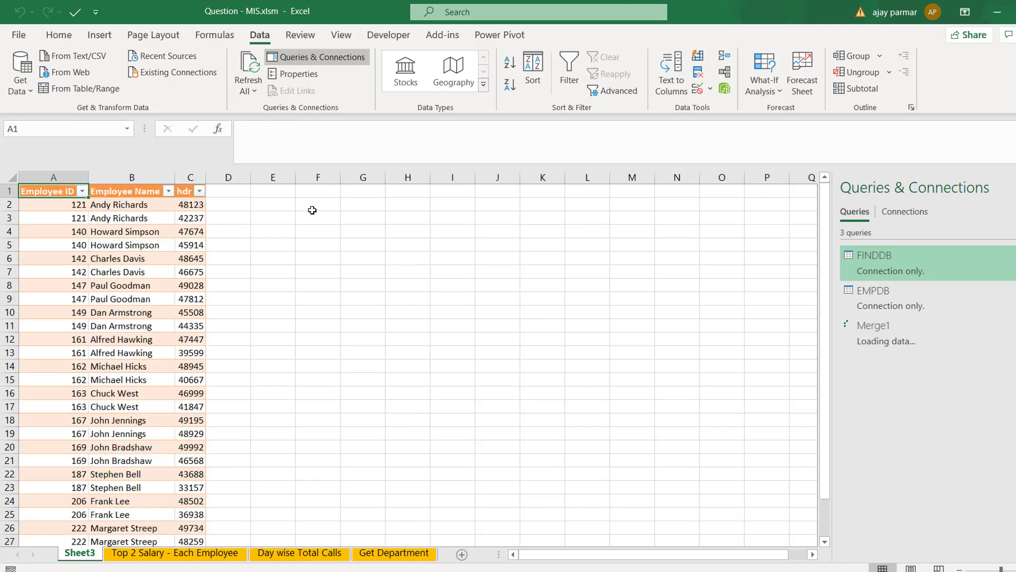
left_click(257, 245)
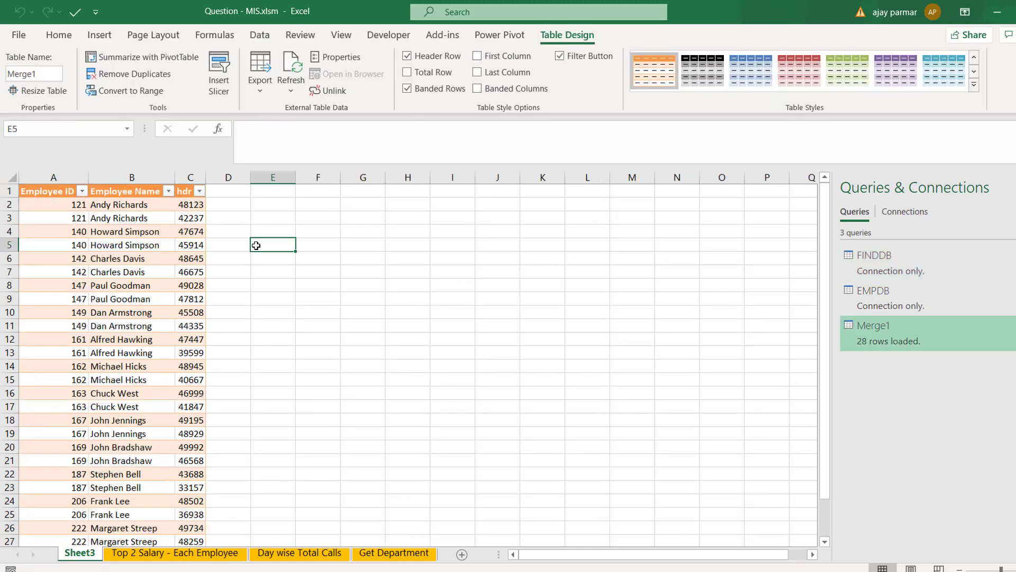
left_click(111, 205)
left_click_drag(64, 206, 145, 218)
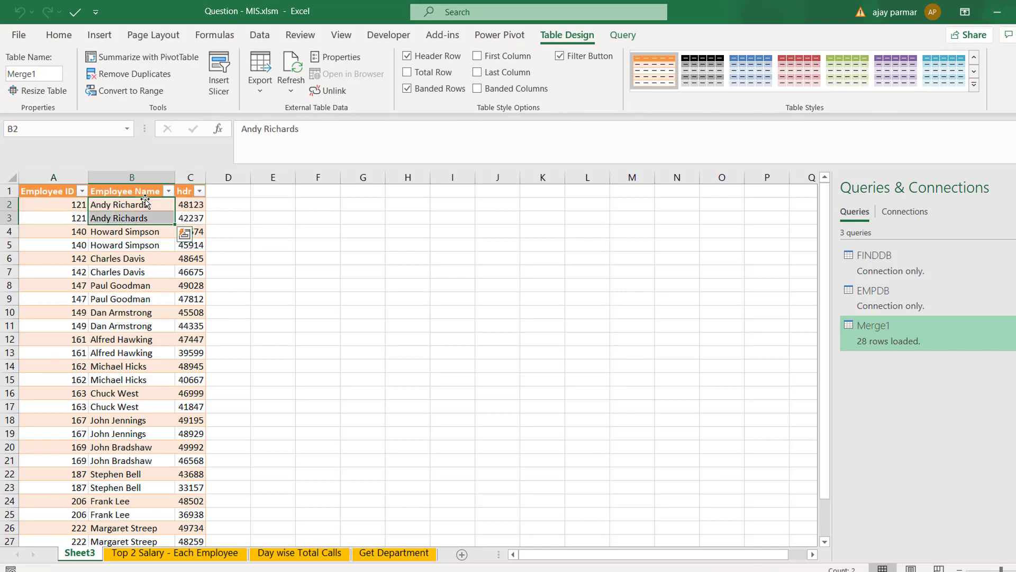
left_click_drag(206, 177, 231, 181)
left_click_drag(53, 205, 212, 218)
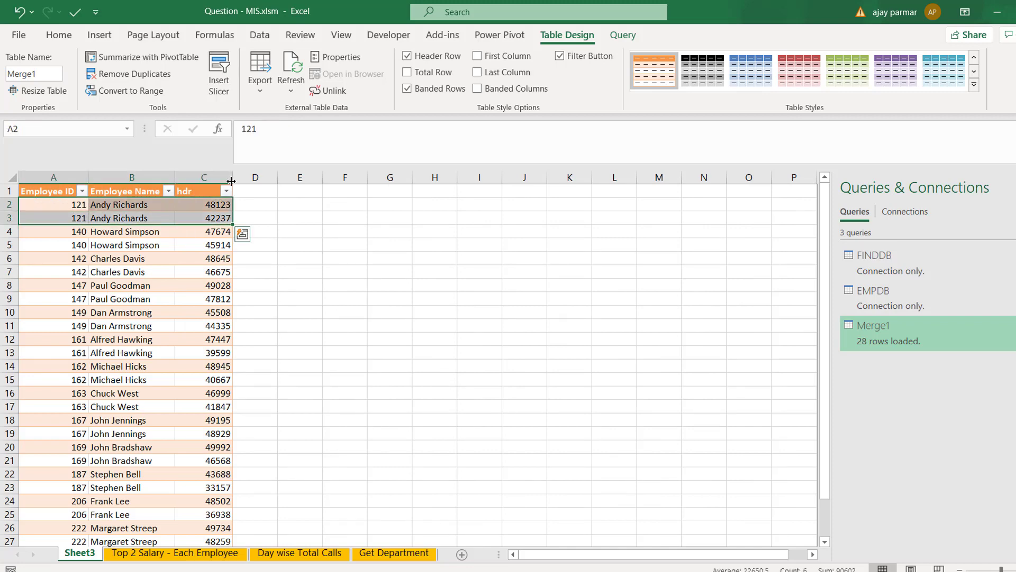
key("Right")
key("Down")
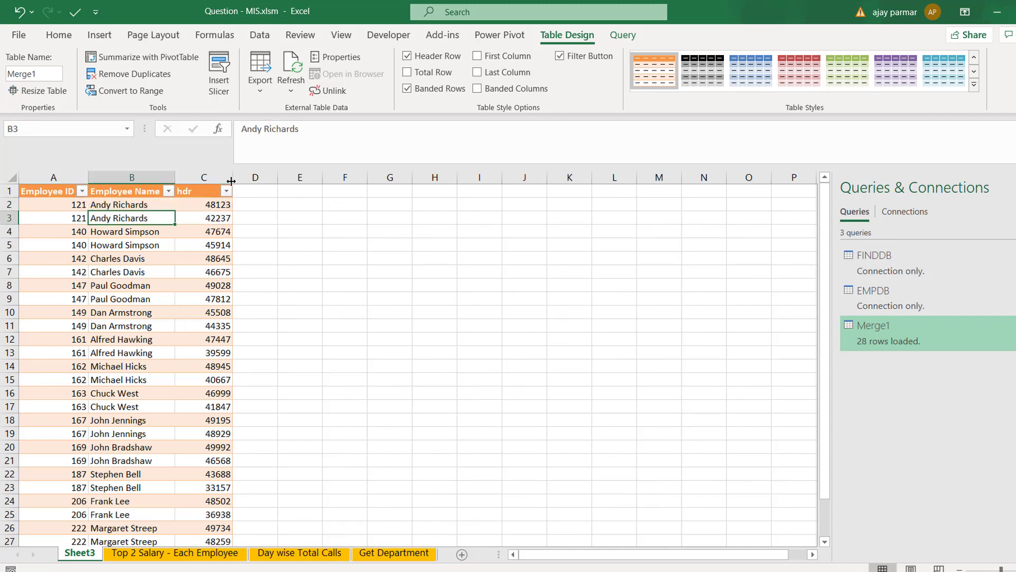
Step: Delete Sheet3, which holds the loaded Merge1 table
right_click(79, 560)
left_click(130, 374)
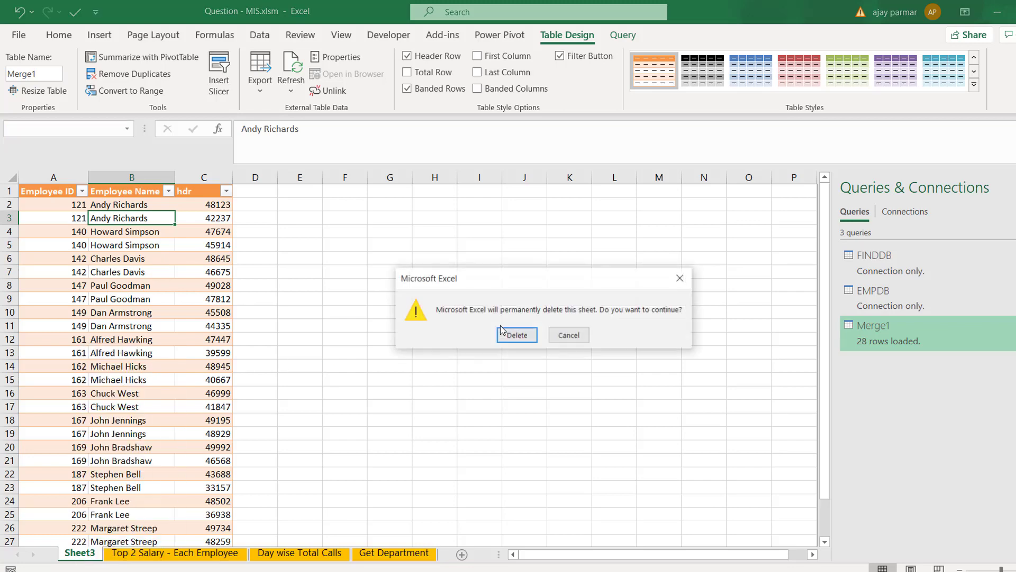
left_click(517, 334)
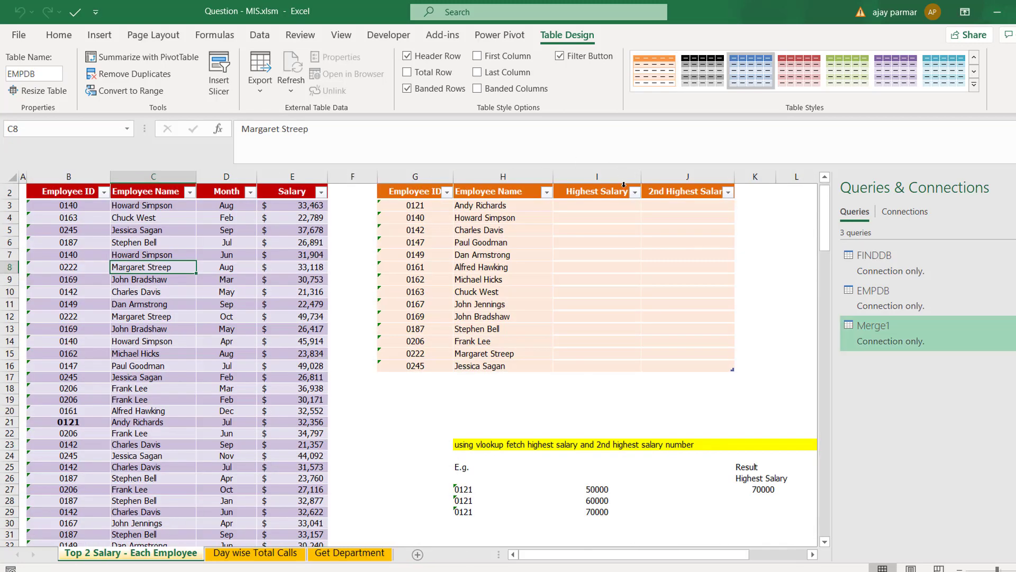
Step: Reopen Merge1 in Power Query Editor to view its 28 expanded salary rows
left_click(605, 208)
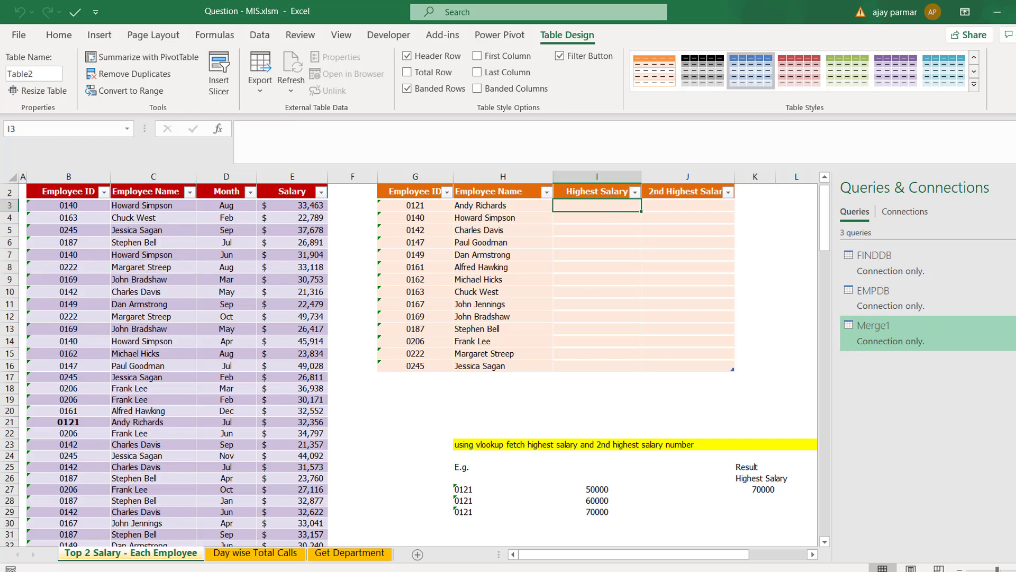
double_click(956, 329)
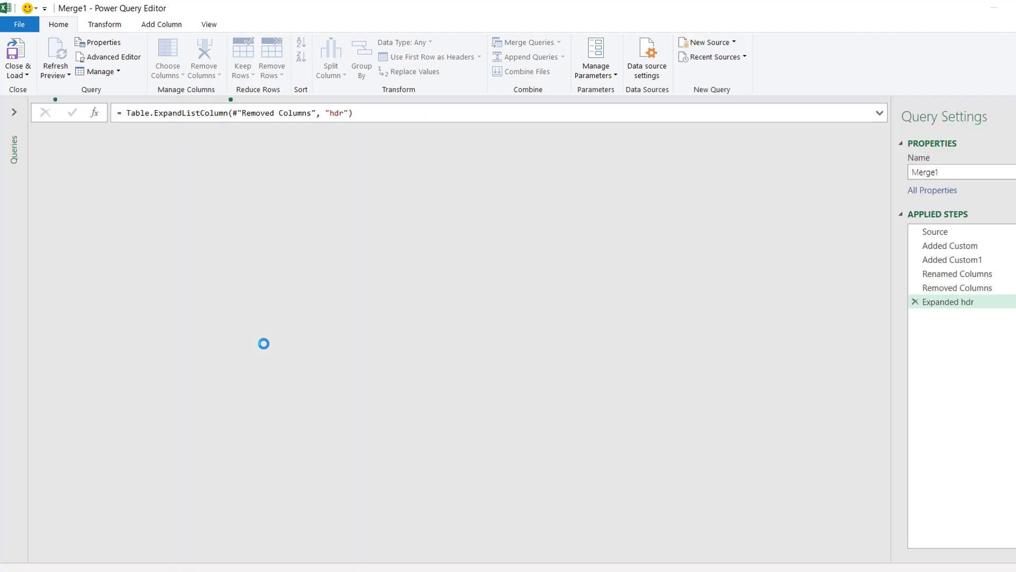
Step: Expand the collapsed Queries pane to list FINDDB, EMPDB and Merge1
left_click(15, 113)
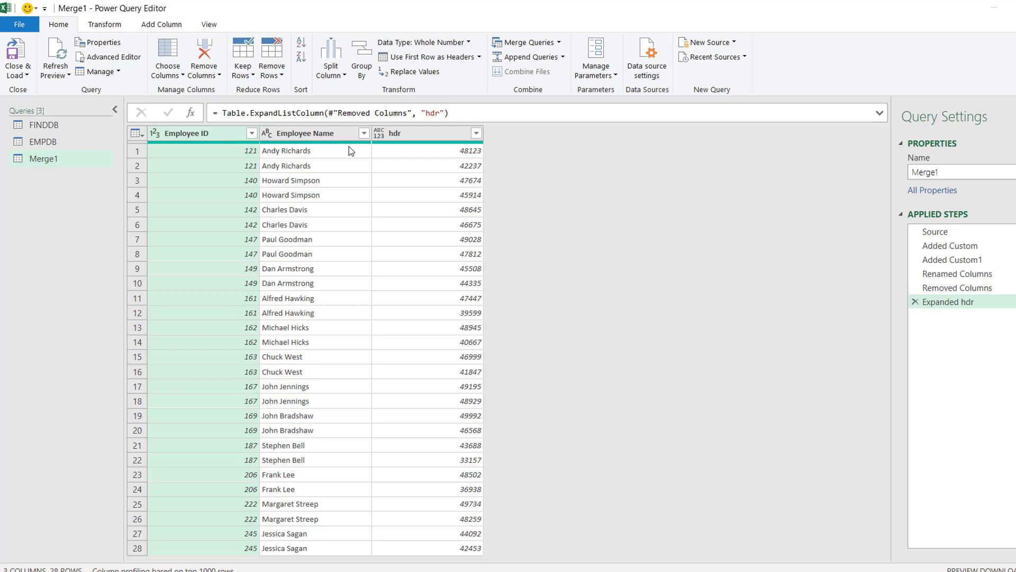
Step: Review earlier Merge1 steps, then delete Added Custom1 and every later step
left_click(961, 273)
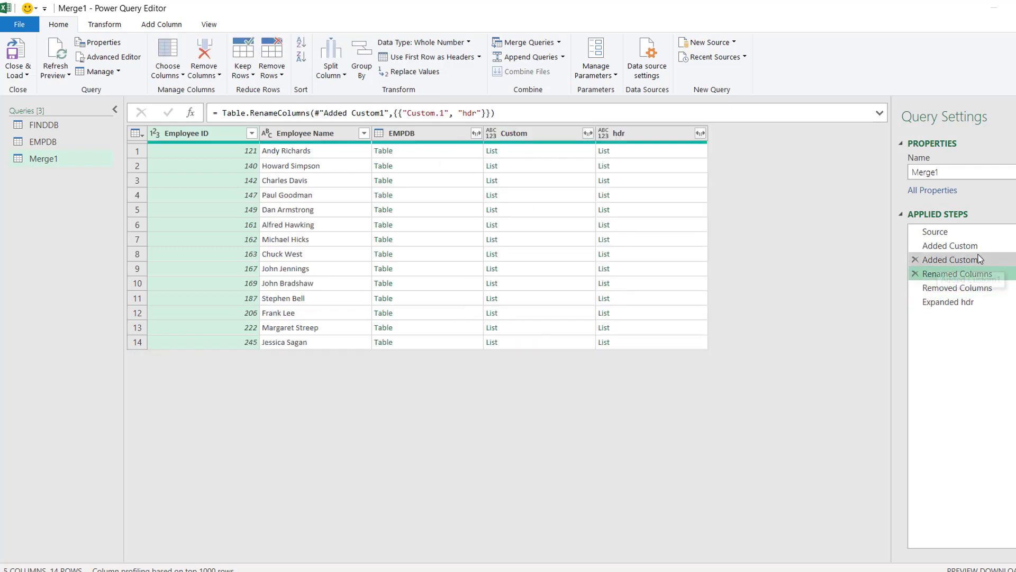
left_click(958, 246)
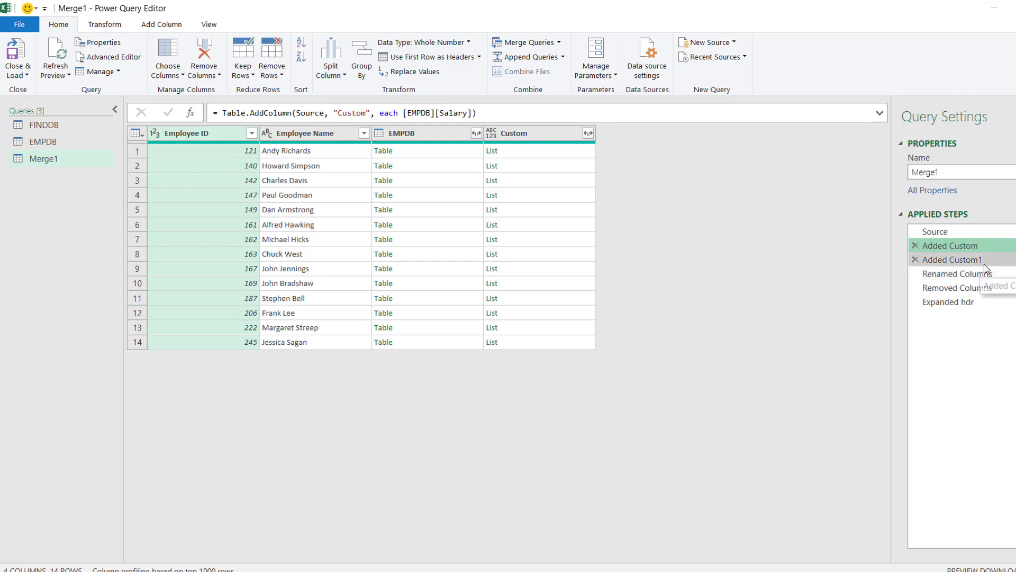
right_click(916, 262)
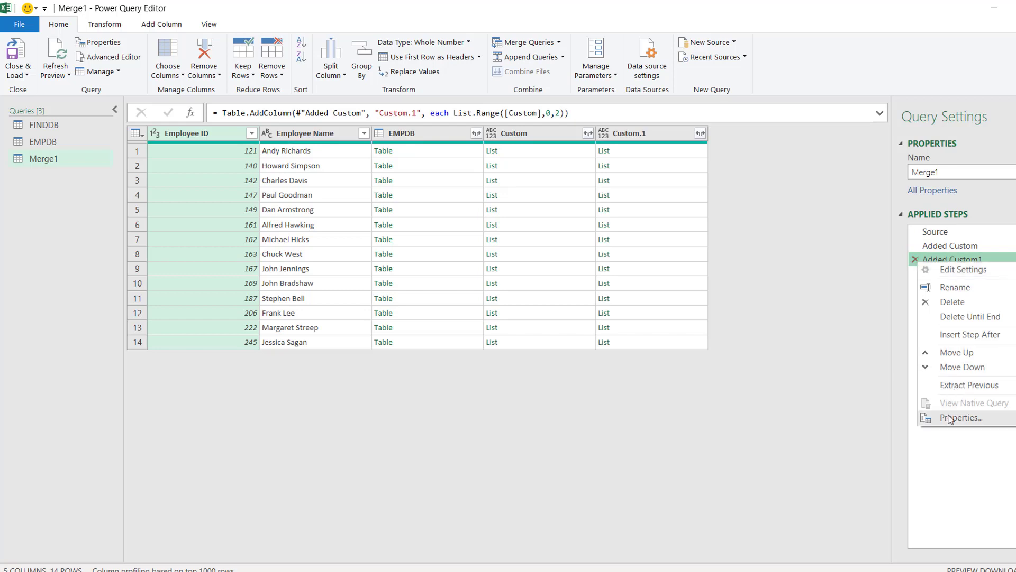
left_click(959, 318)
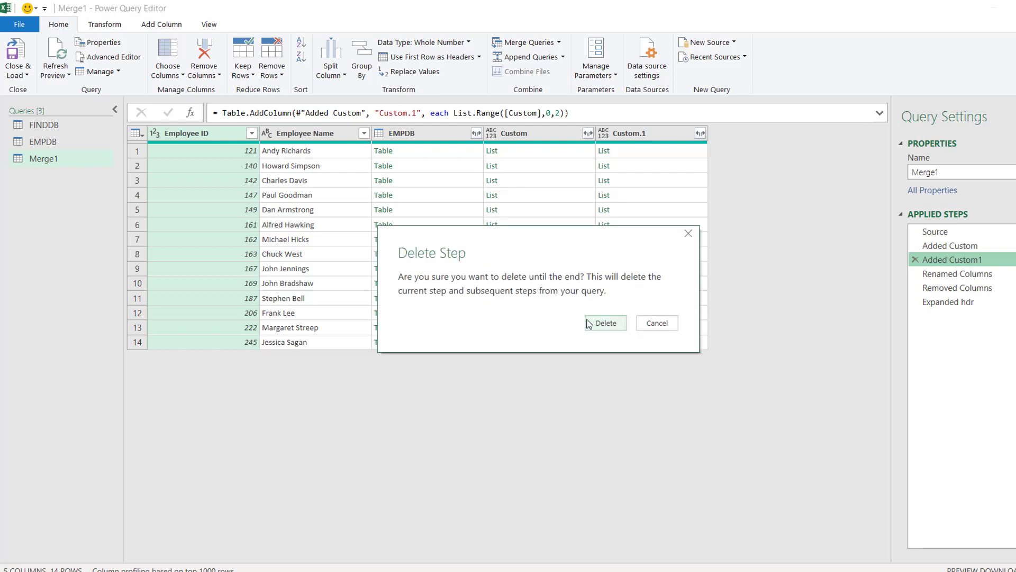
left_click(606, 324)
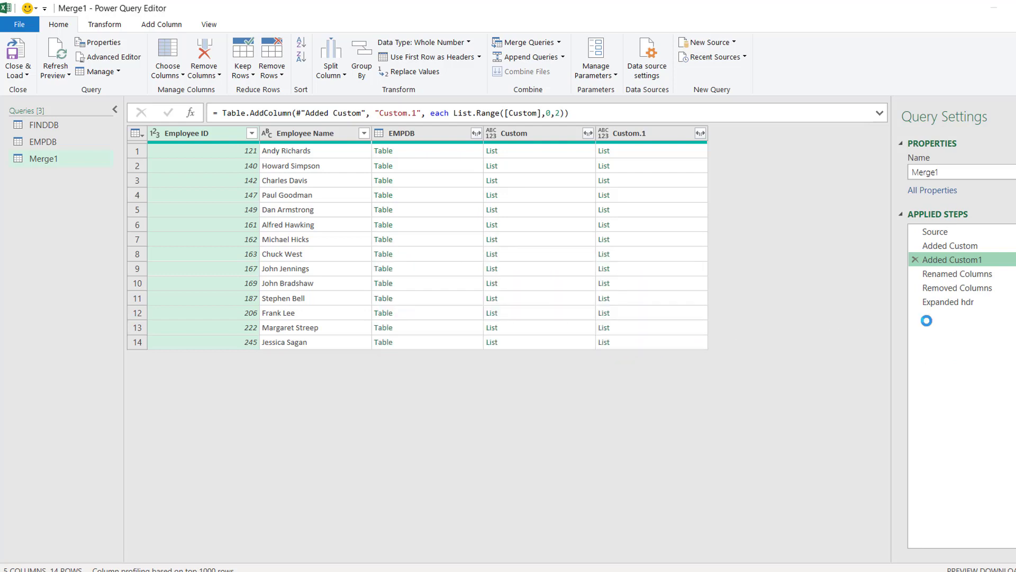
Step: Delete the Added Custom step and add a Custom column =Table.SelectColumns([EMPDB],"Salary")
left_click(916, 248)
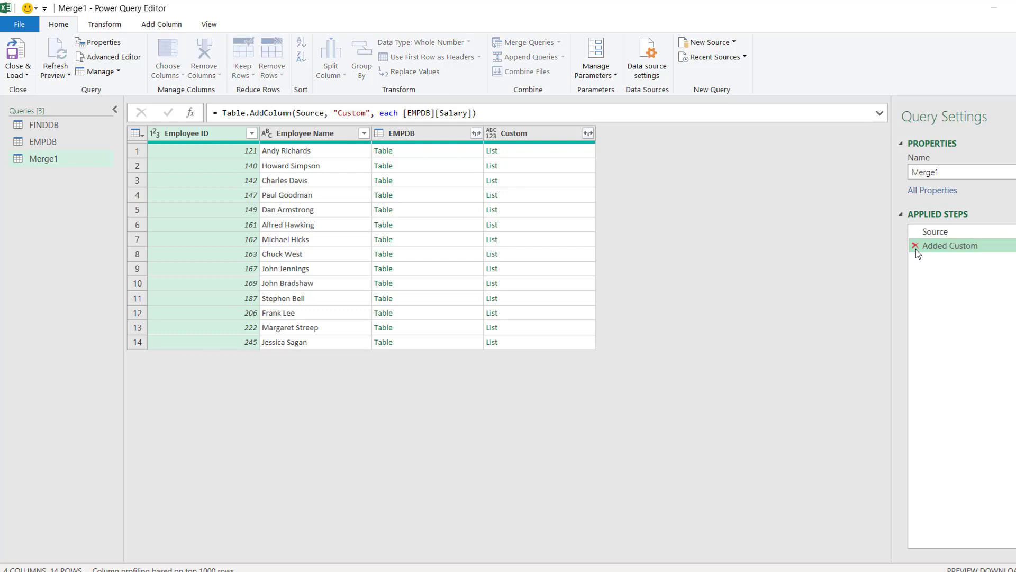
left_click(453, 152)
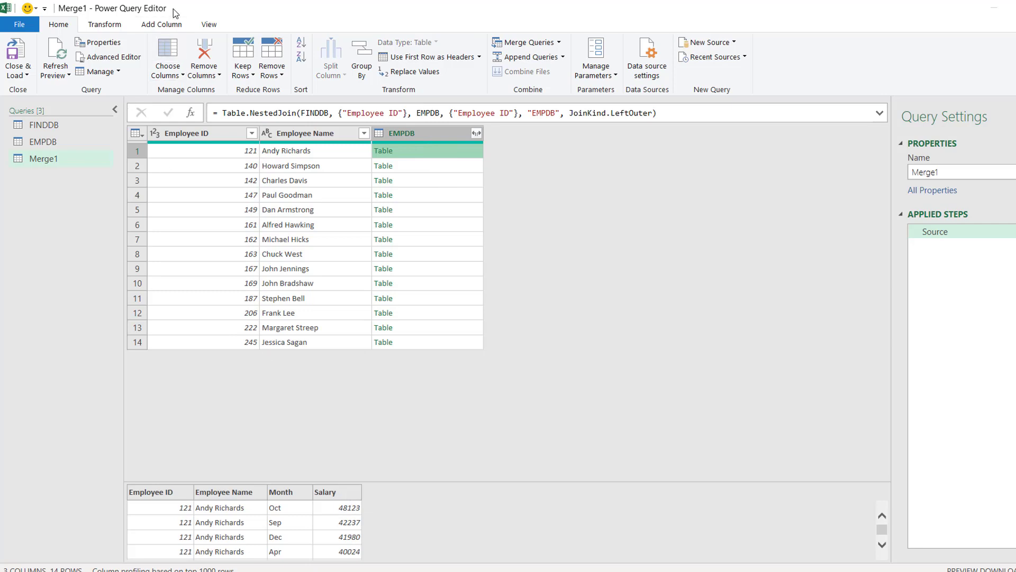
left_click(164, 27)
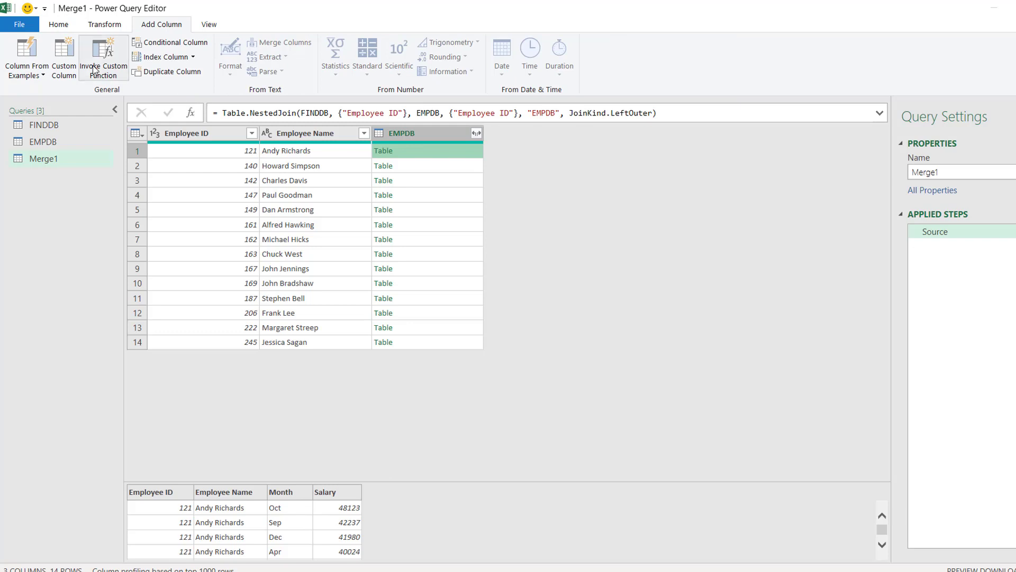
left_click(64, 61)
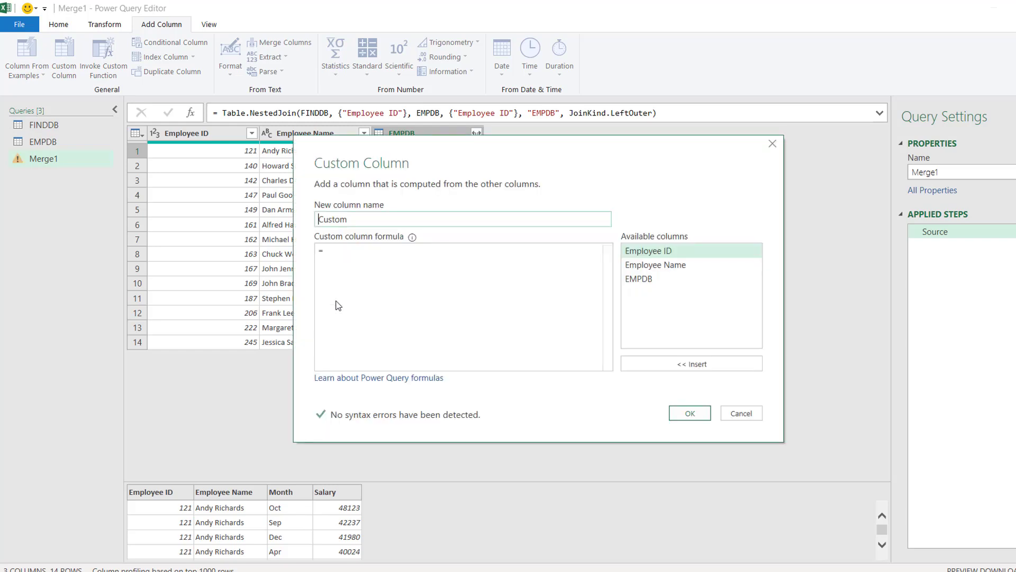
left_click(342, 257)
type("tab")
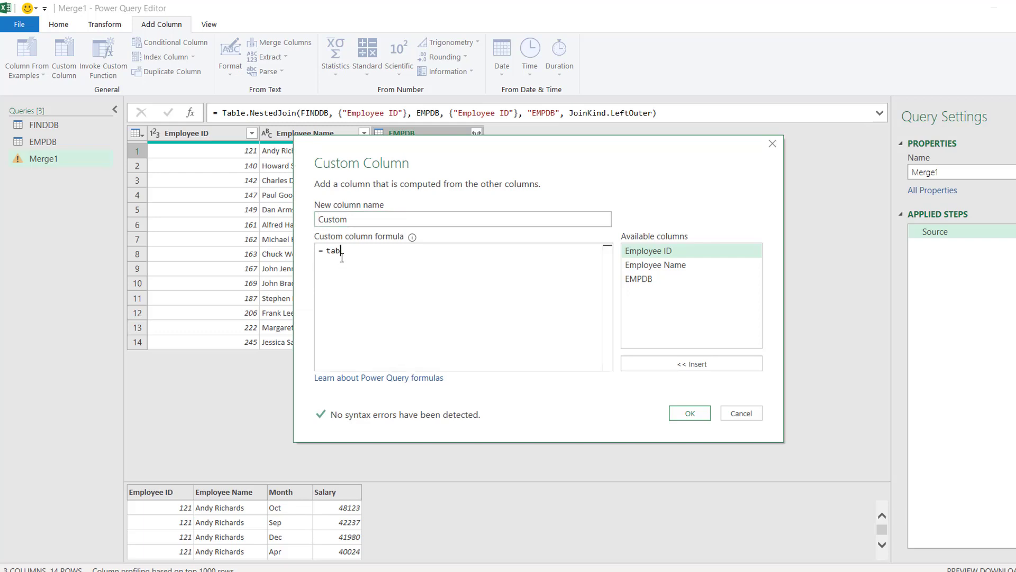
type("lese")
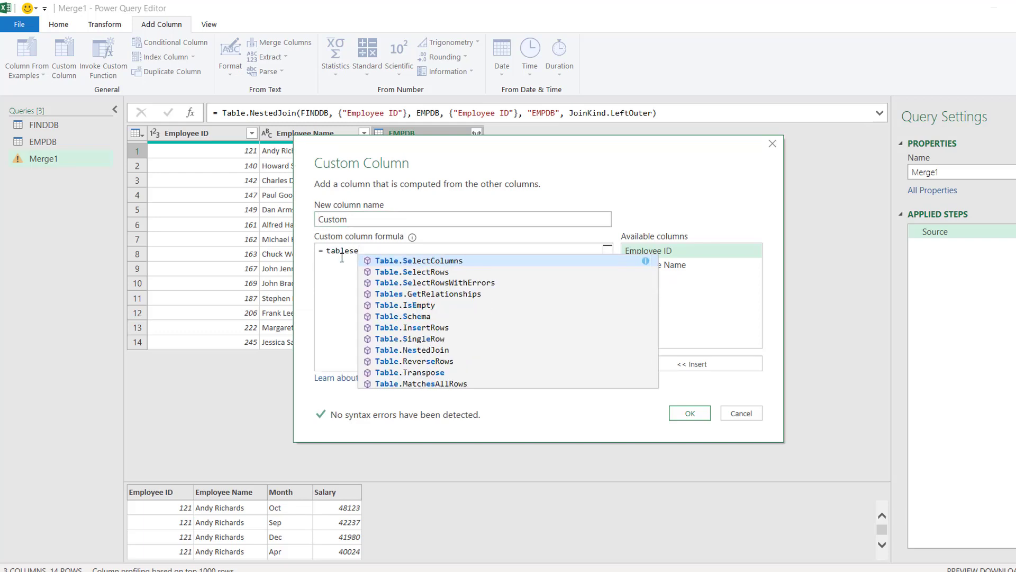
key("Tab")
type("(")
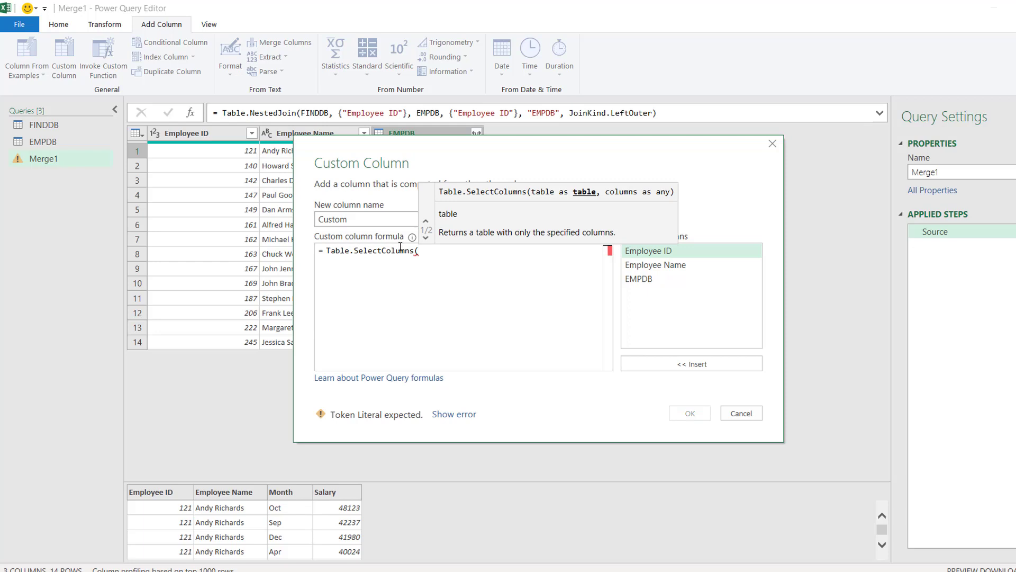
double_click(654, 281)
type(",")
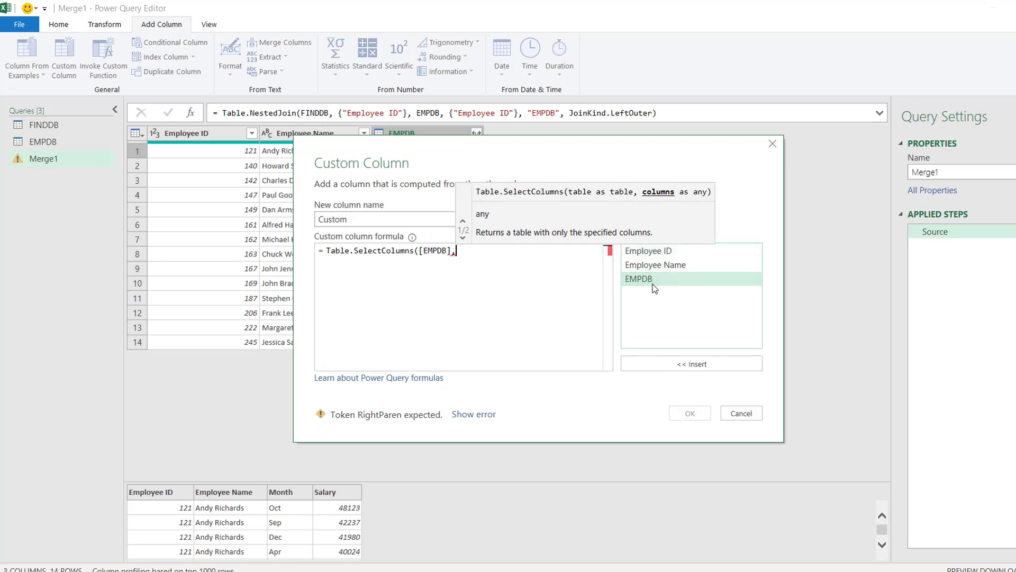
type("\"Salary")
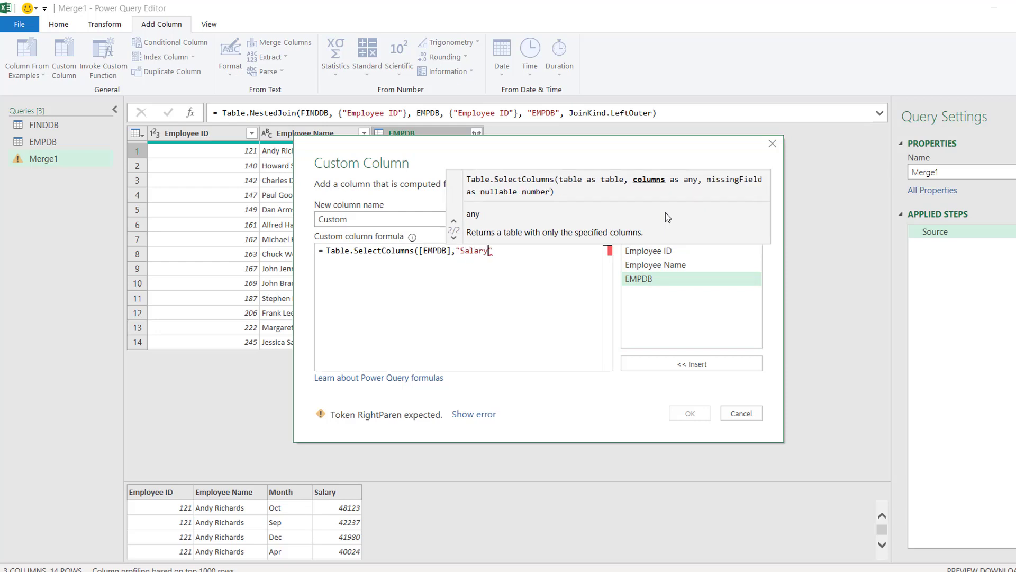
type("\")")
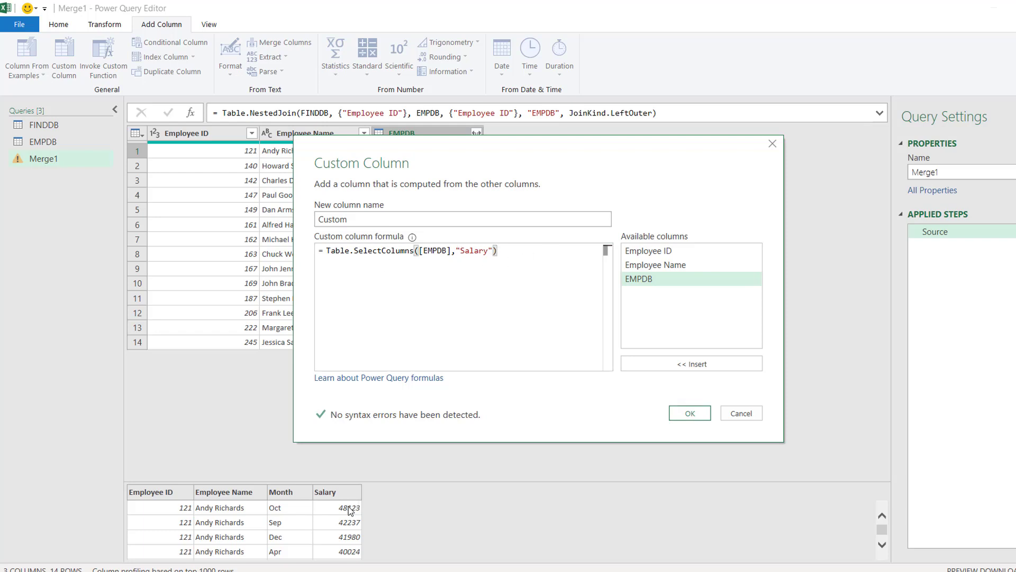
left_click(329, 250)
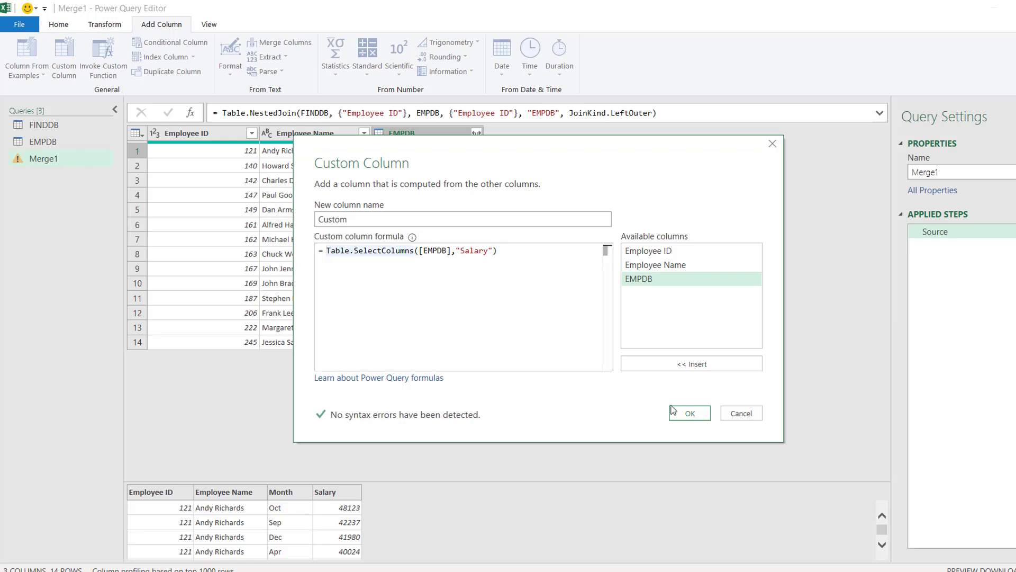
left_click(706, 418)
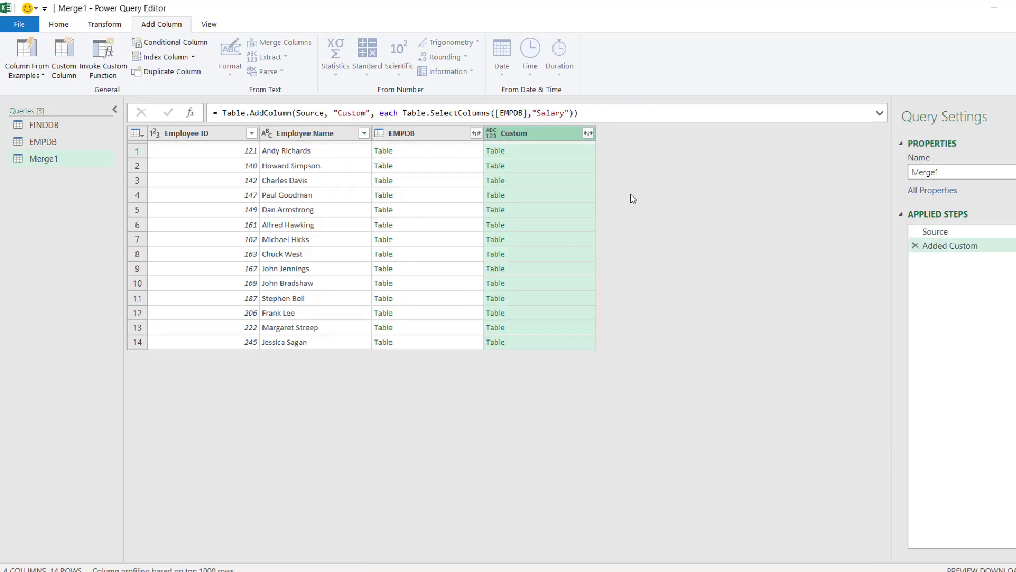
left_click(581, 154)
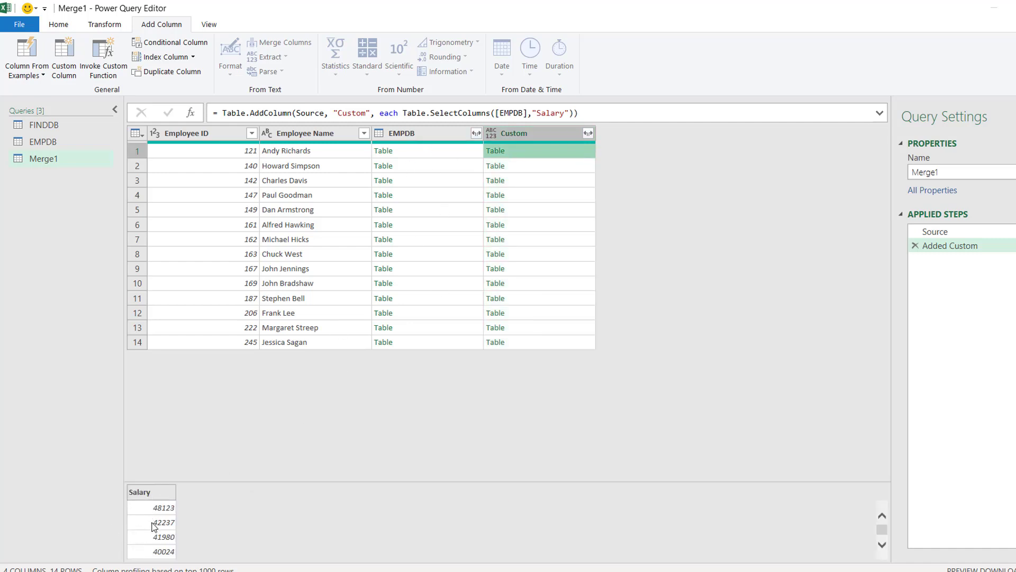
Step: Remove the EMPDB column, leaving the Custom Salary tables
left_click(428, 138)
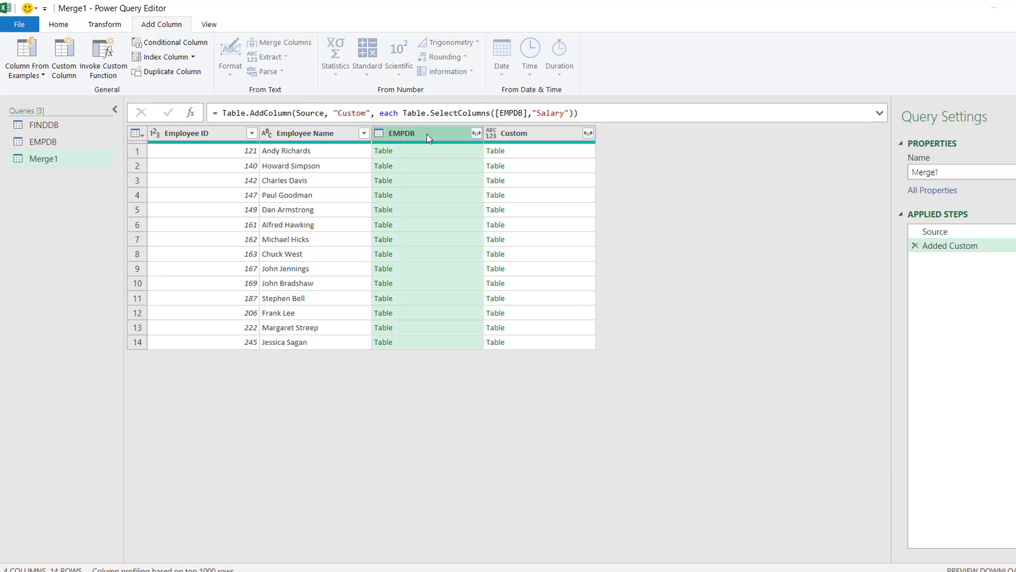
key("Delete")
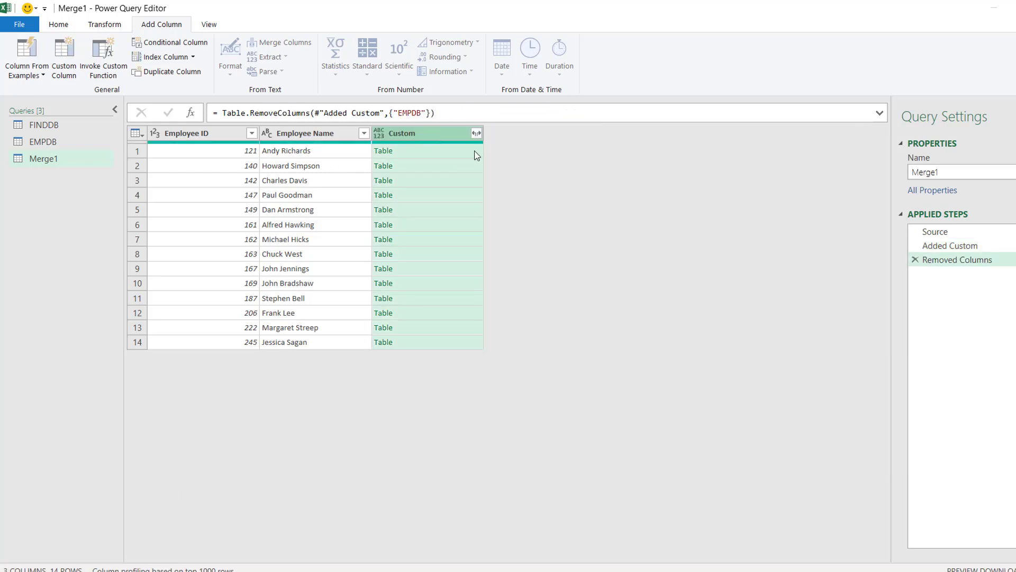
left_click(478, 155)
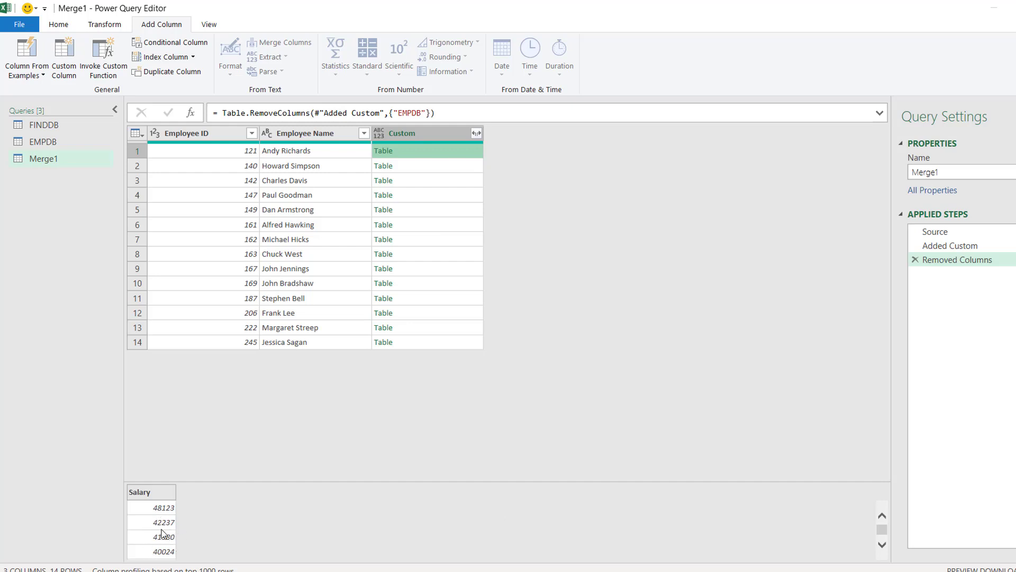
key("ctrl+space")
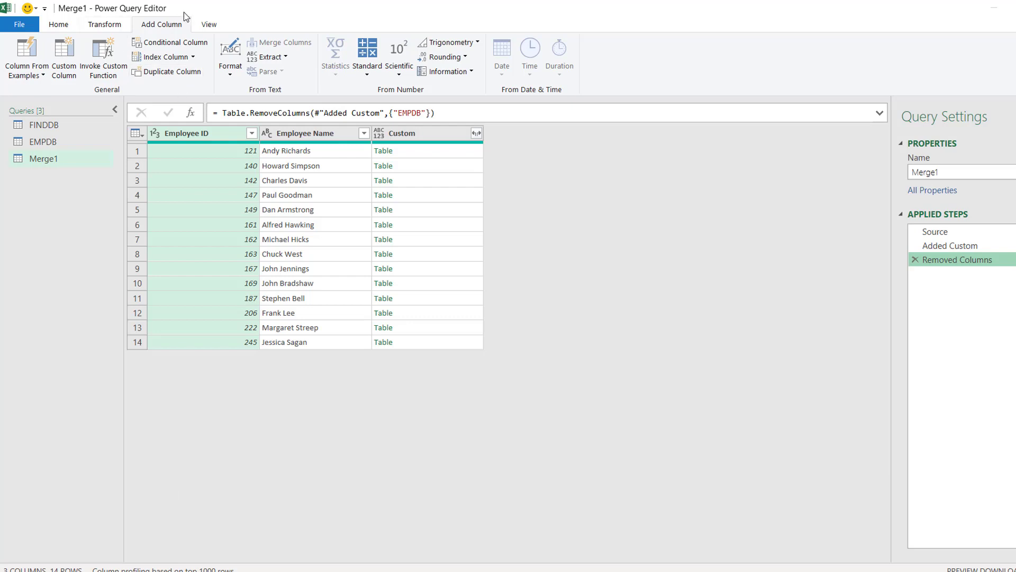
Step: Add a Custom.1 column =Table.Transpose([Custom]) and preview the one-row salary table
left_click(69, 77)
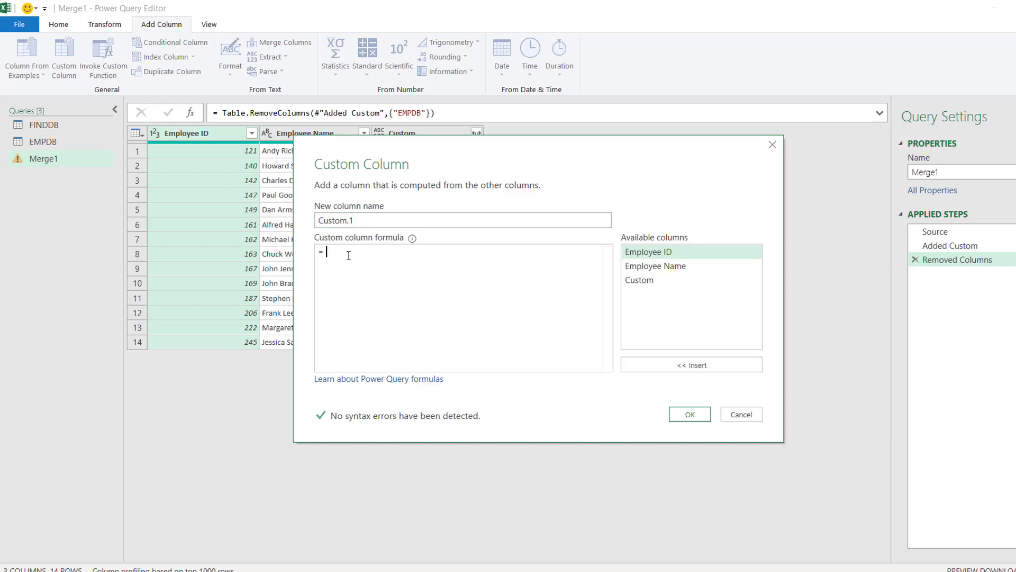
type("table")
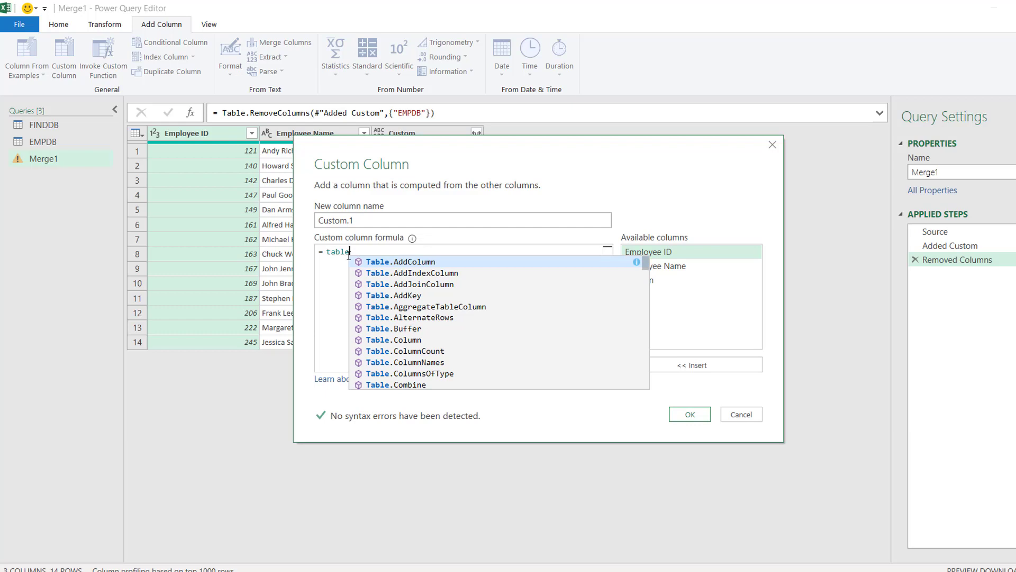
type("trans")
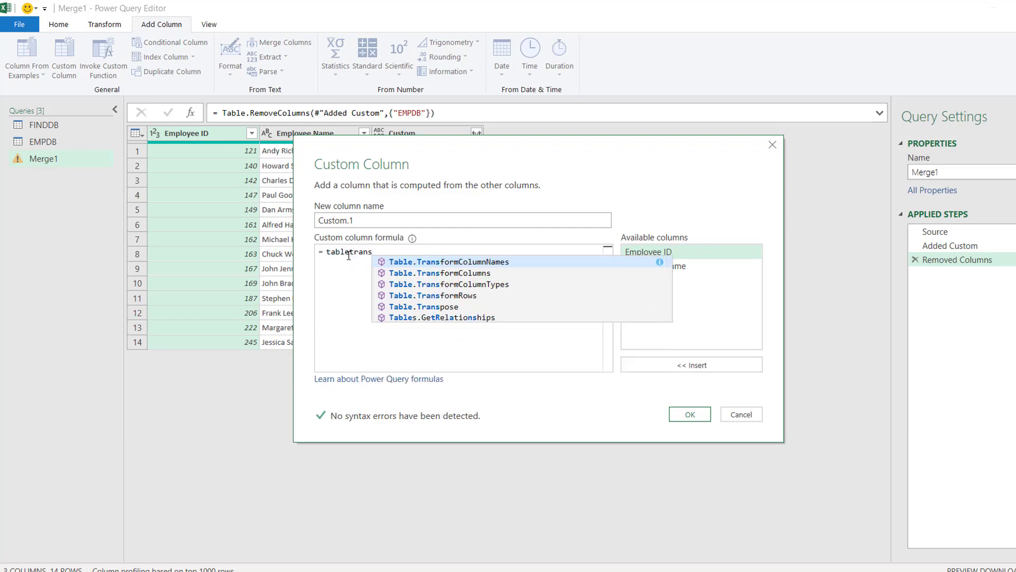
type("p")
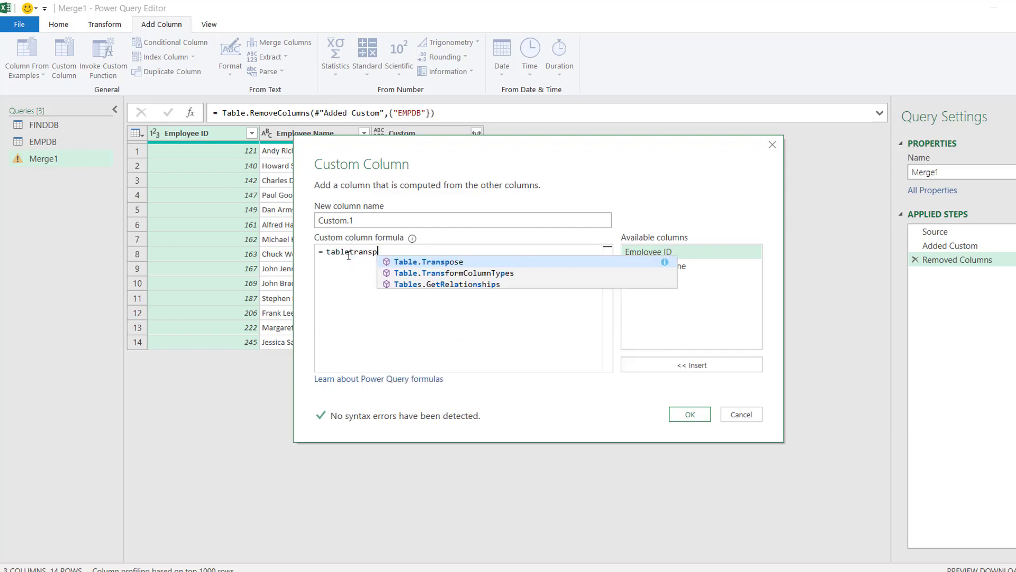
key("Tab")
type("(")
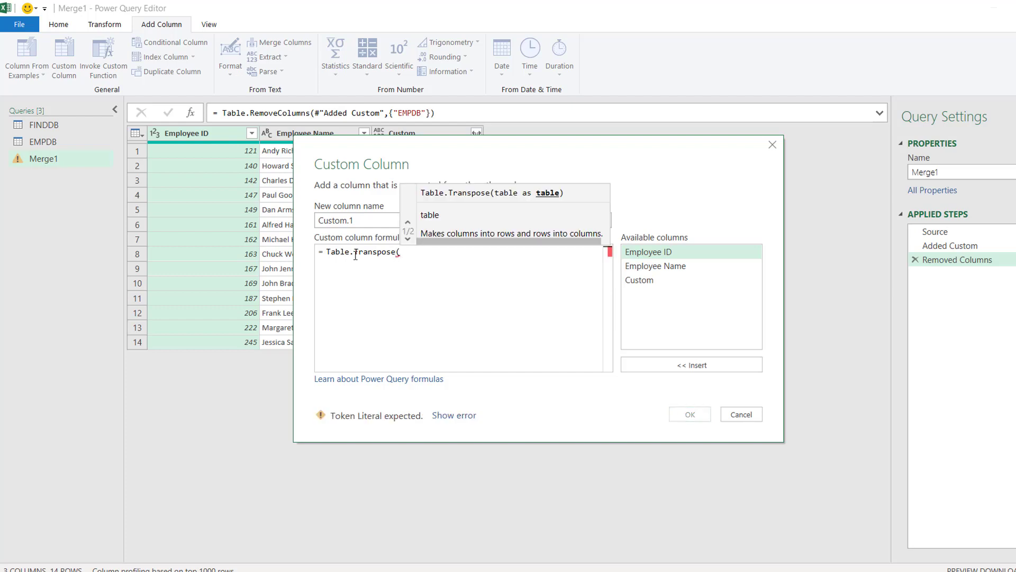
double_click(646, 282)
type(")")
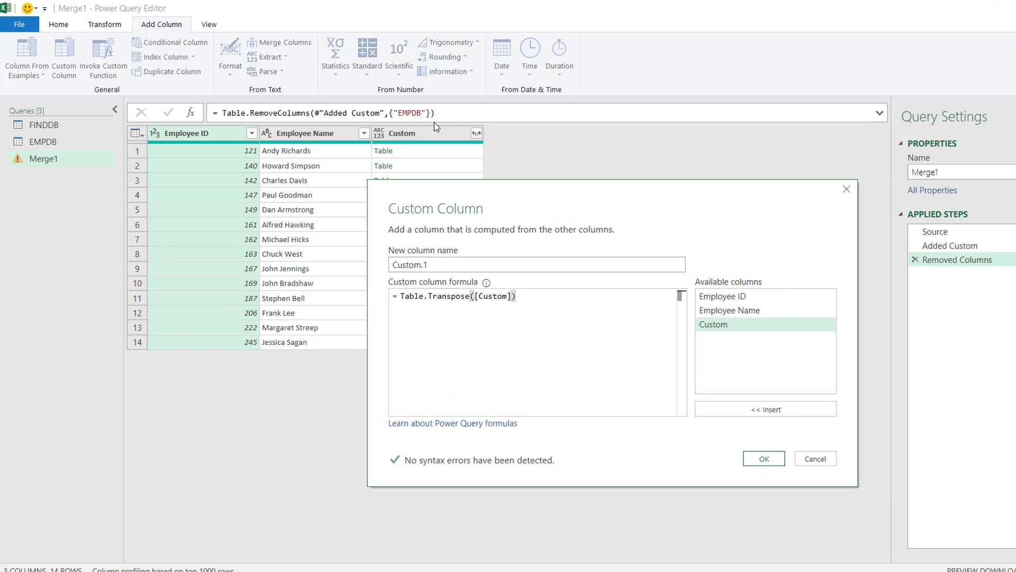
left_click(775, 459)
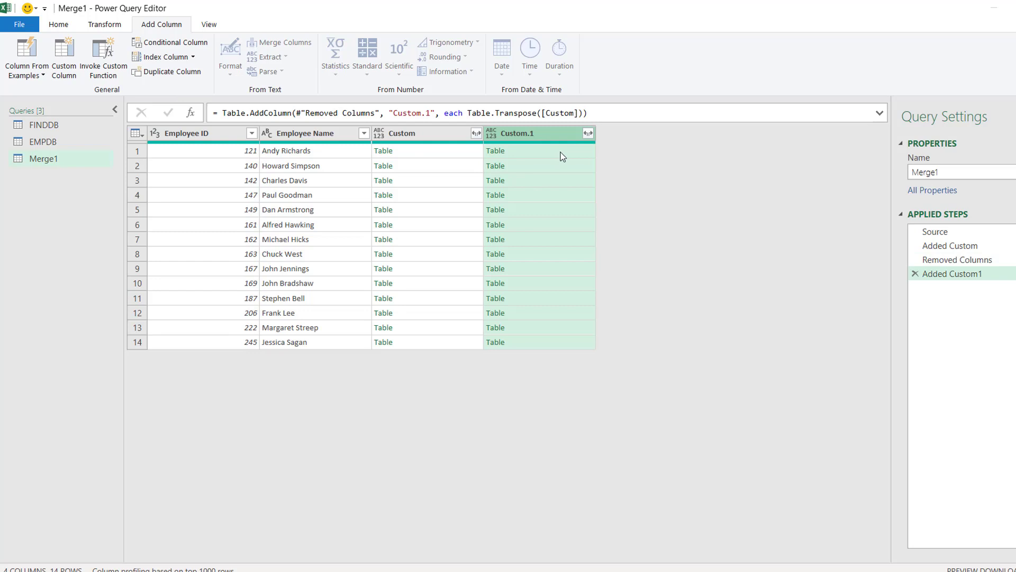
left_click(563, 155)
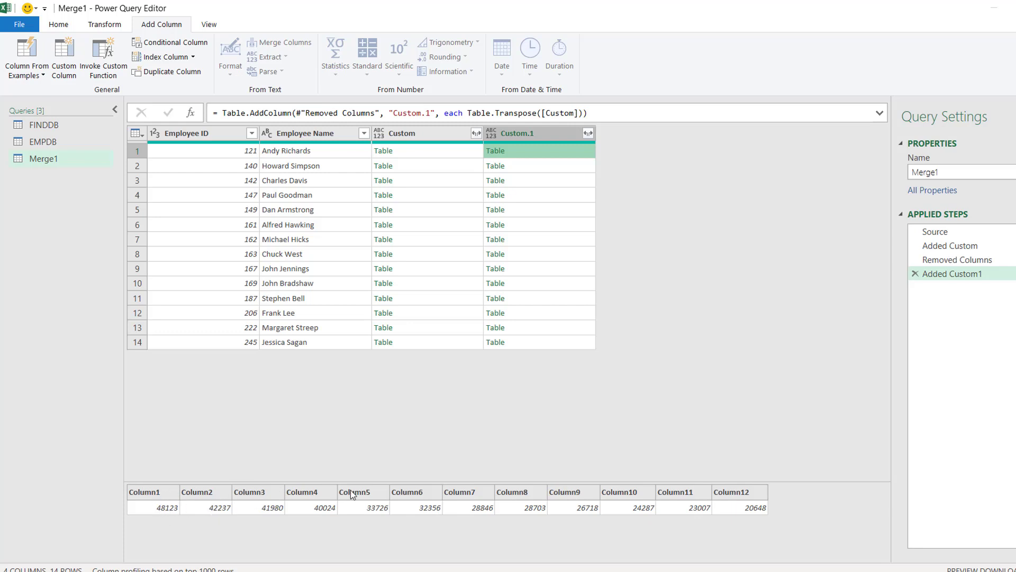
Step: Delete the Custom column and expand Custom.1 into Column1–Column12 without the name prefix
left_click(428, 137)
key("Delete")
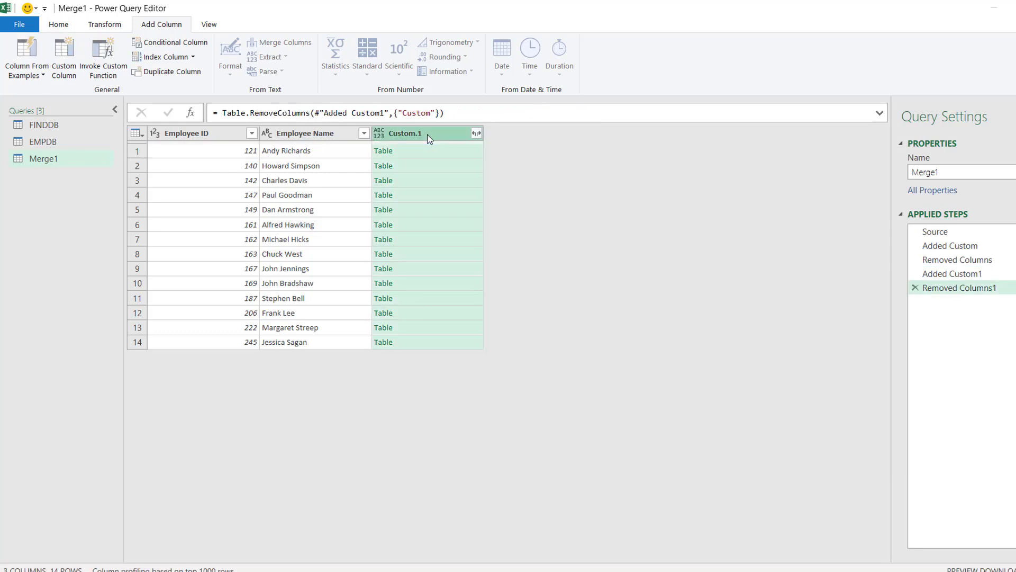
left_click(477, 134)
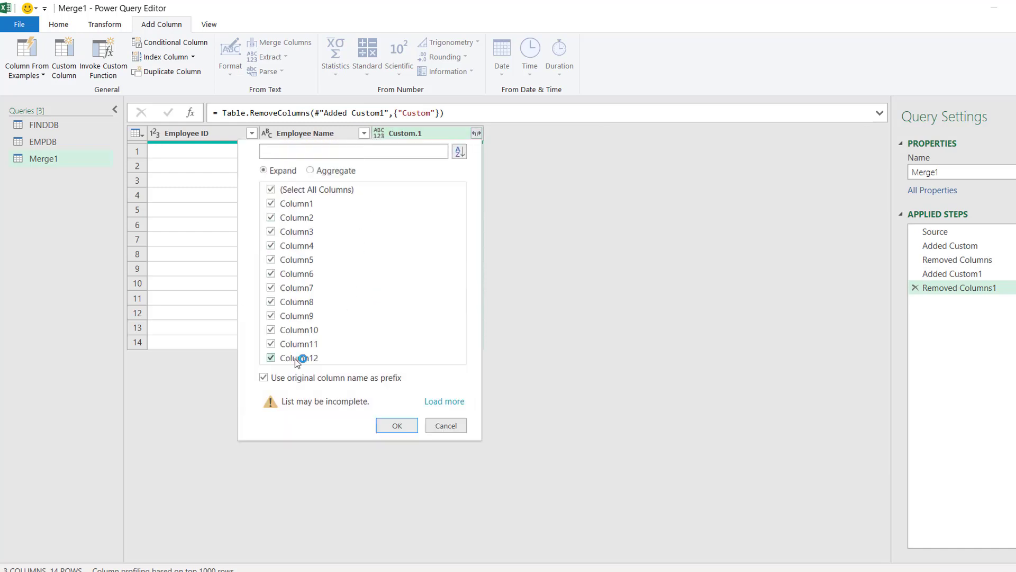
left_click(263, 377)
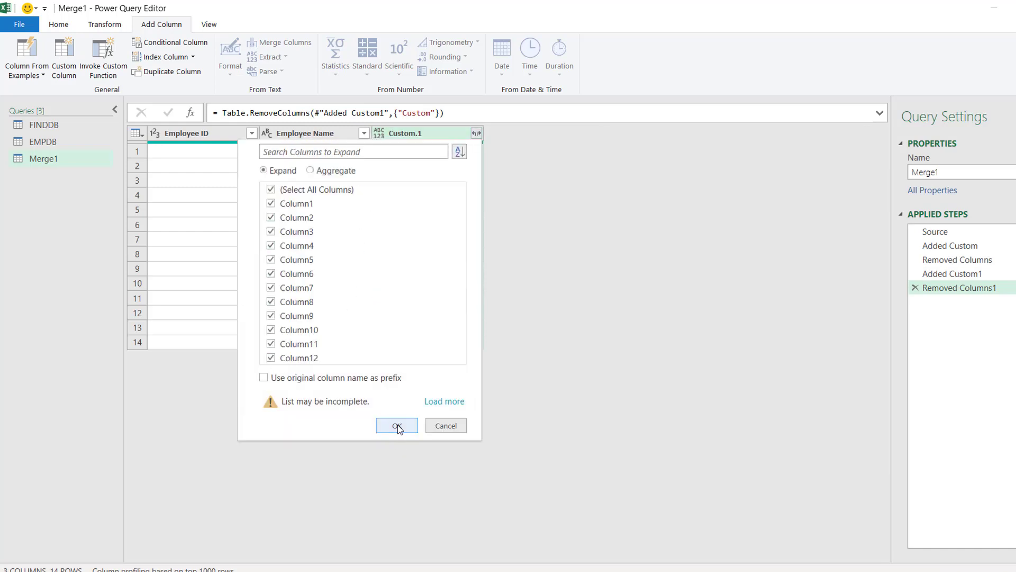
left_click(397, 425)
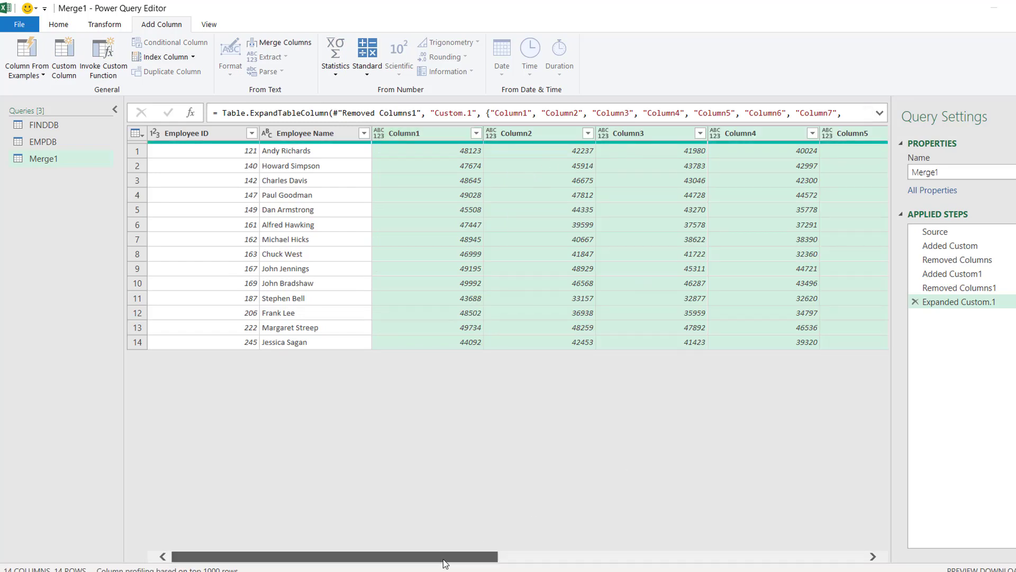
left_click_drag(445, 563, 501, 562)
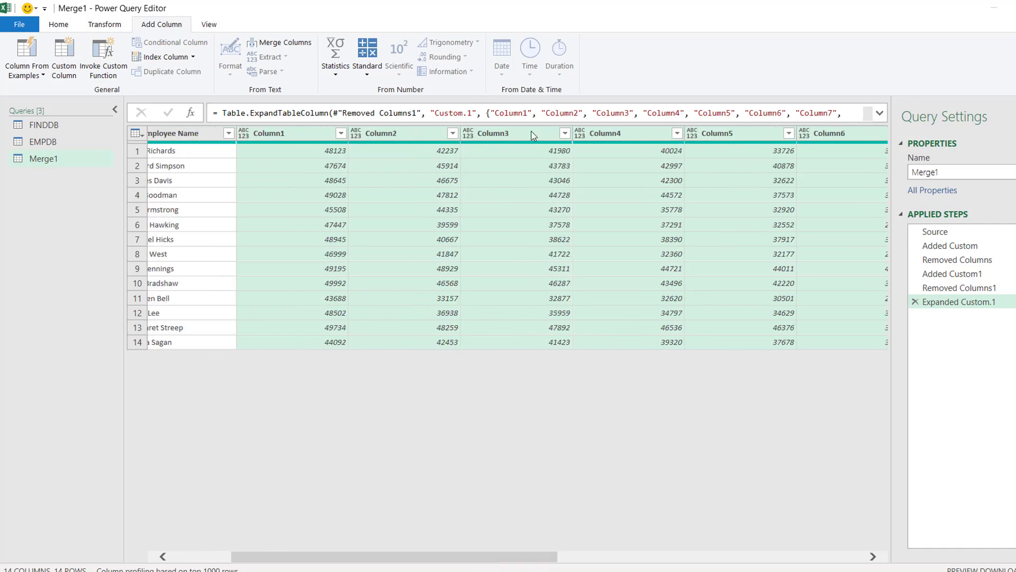
Step: Remove Column3 through Column12, keeping only Column1 and Column2
left_click(533, 136)
key("shift+Right")
key("shift+Right")
key("shift+Right")
key("shift+Right")
key("shift+Right")
key("shift+Right")
key("shift+Right")
key("shift+Right")
key("shift+Right")
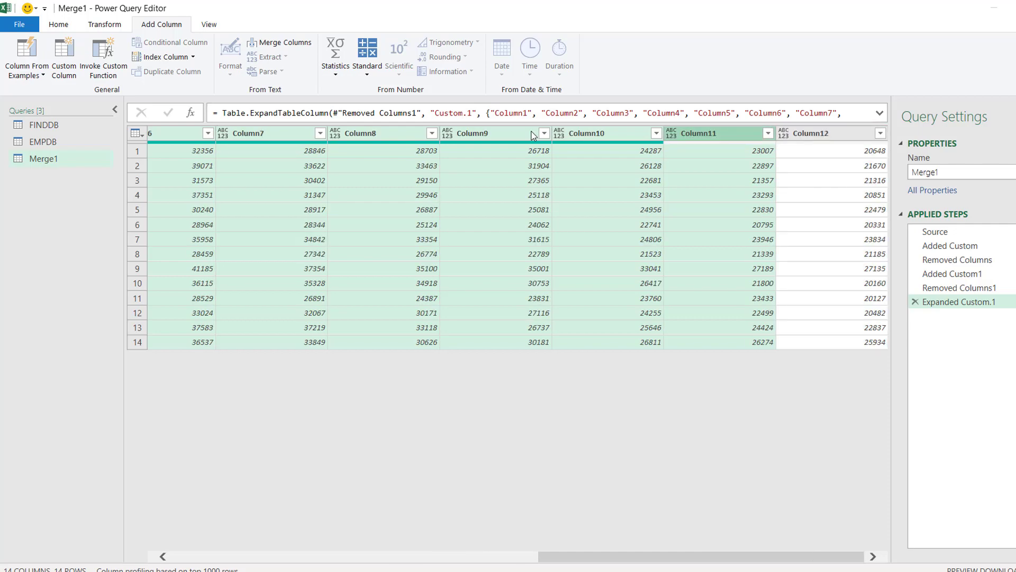
key("Delete")
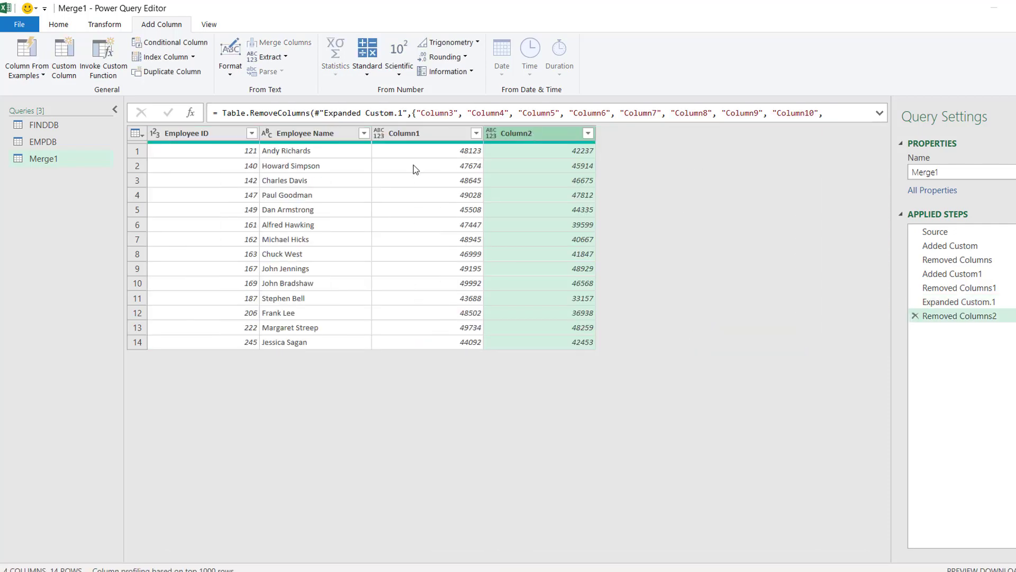
Step: Rename the headers Column1 to 'highestSal' and Column2 to 'secondhighest'
left_click(414, 137)
double_click(413, 136)
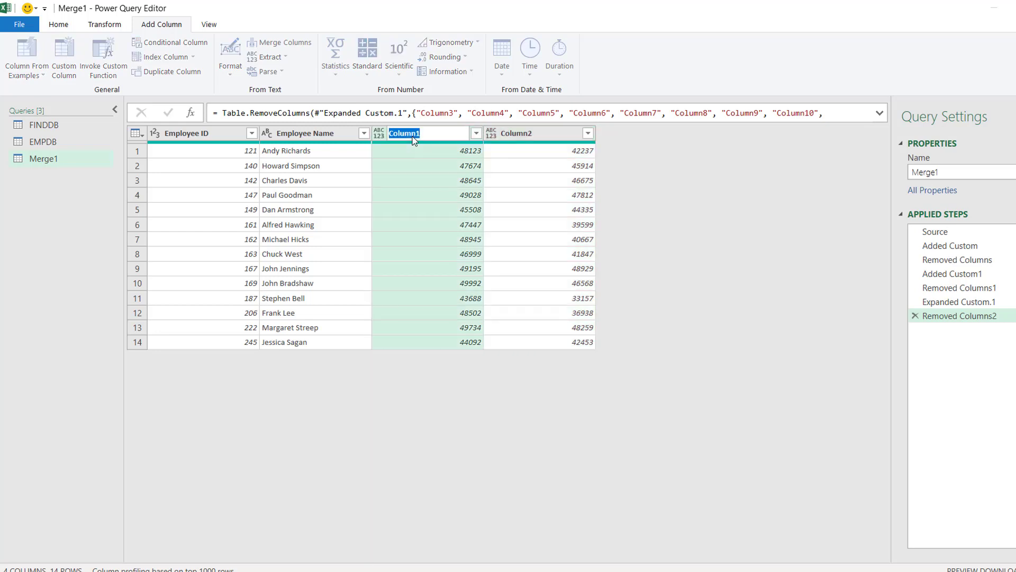
type("highestSal")
key("Return")
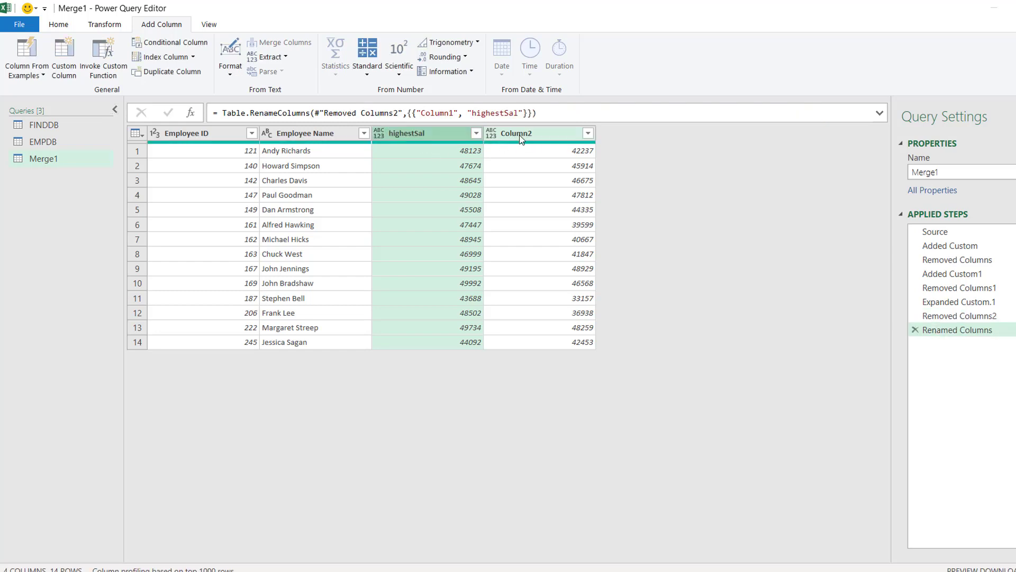
left_click(519, 135)
double_click(520, 135)
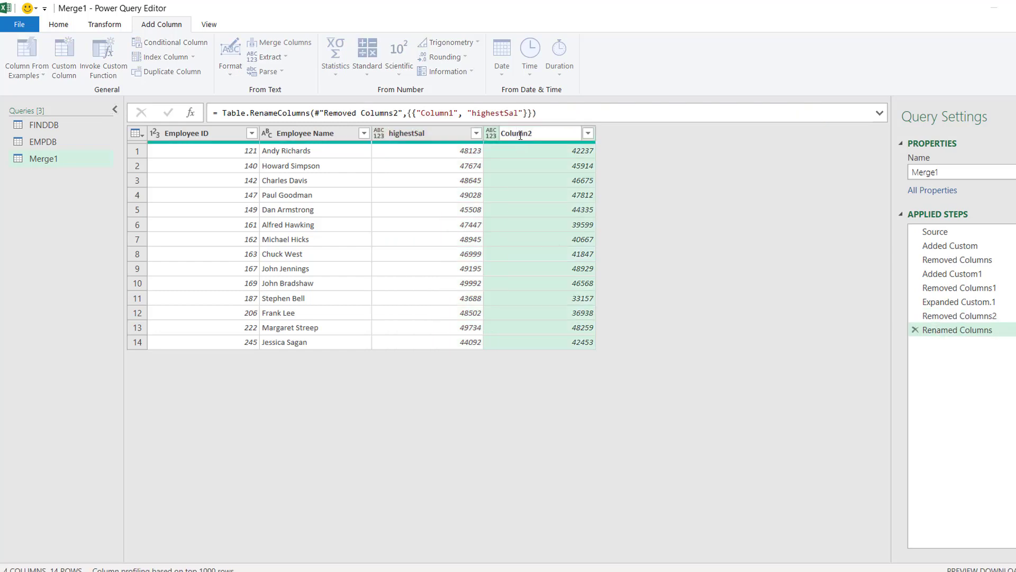
key("ctrl+a")
key("BackSpace")
type("secondhighest")
key("Return")
left_click(58, 24)
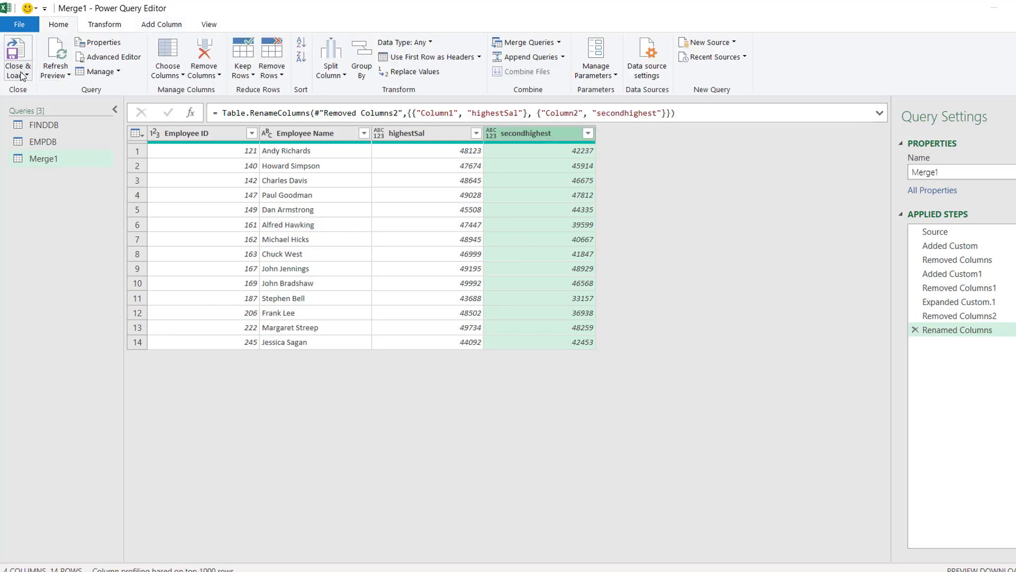
left_click(19, 74)
Step: Close and load the Merge1 query as a table on Sheet4
left_click(80, 90)
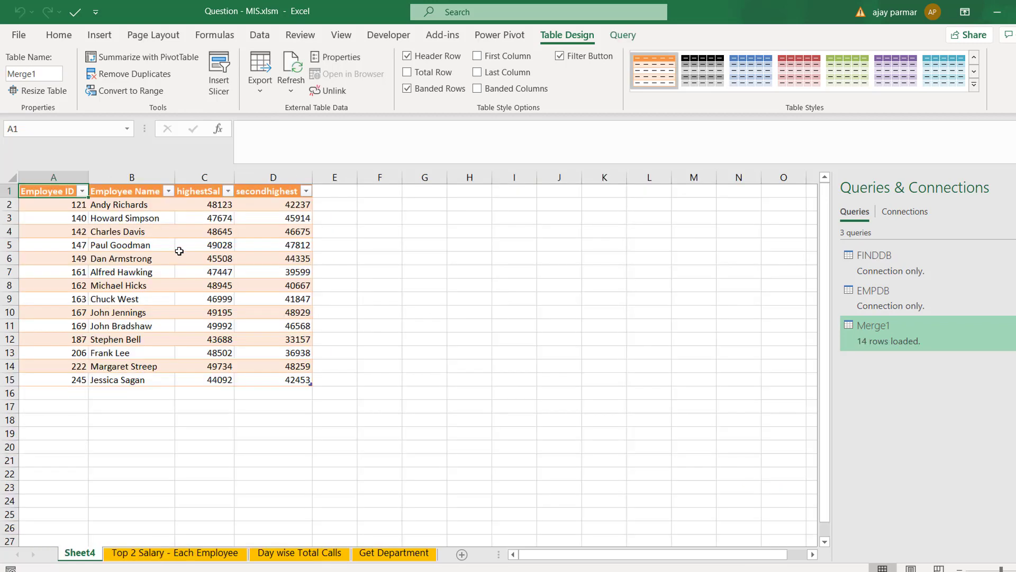
left_click(179, 250)
left_click(137, 259)
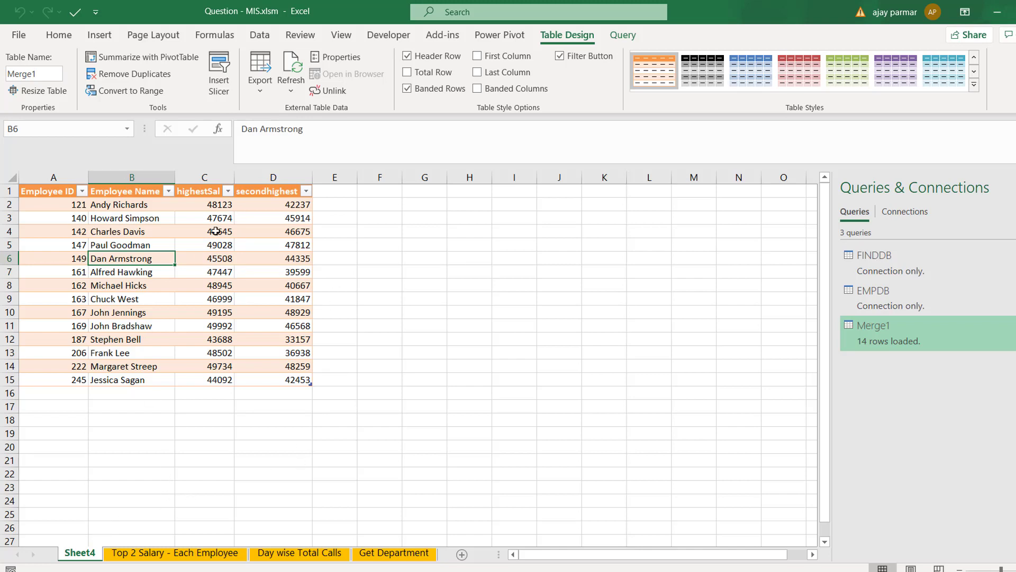
Step: Copy the first employee's ID, name and highest salary 48123 into G2 and G3
left_click(123, 203)
key("Left")
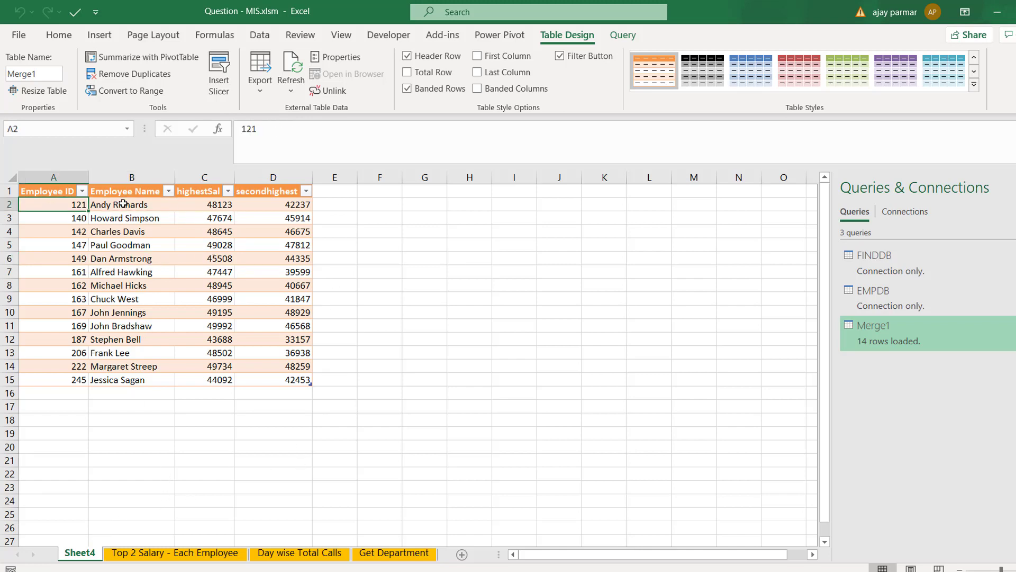
key("shift+Right")
key("shift+Right")
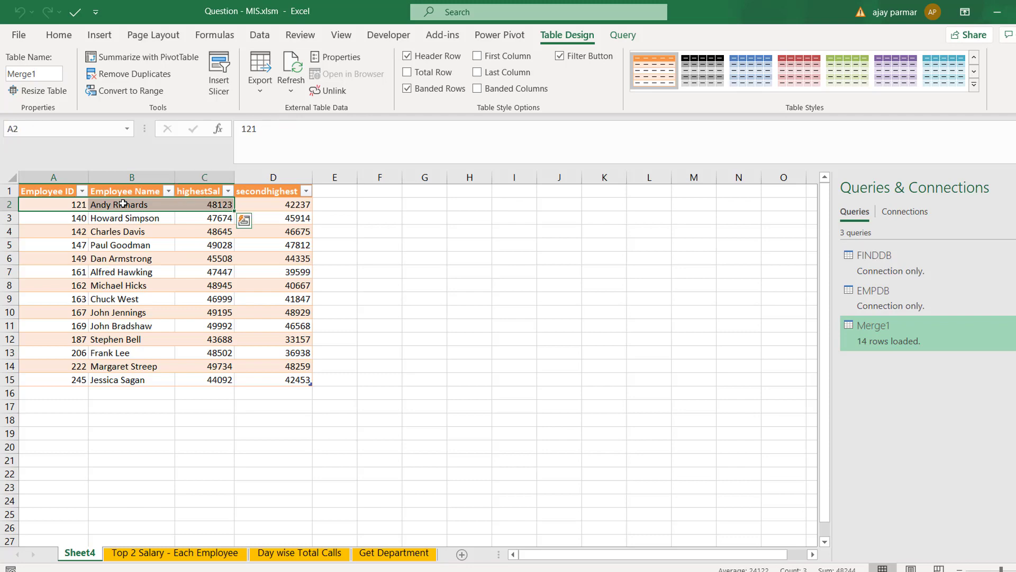
key("ctrl+c")
key("Right")
key("Right")
key("Right")
key("Right")
key("Right")
key("Right")
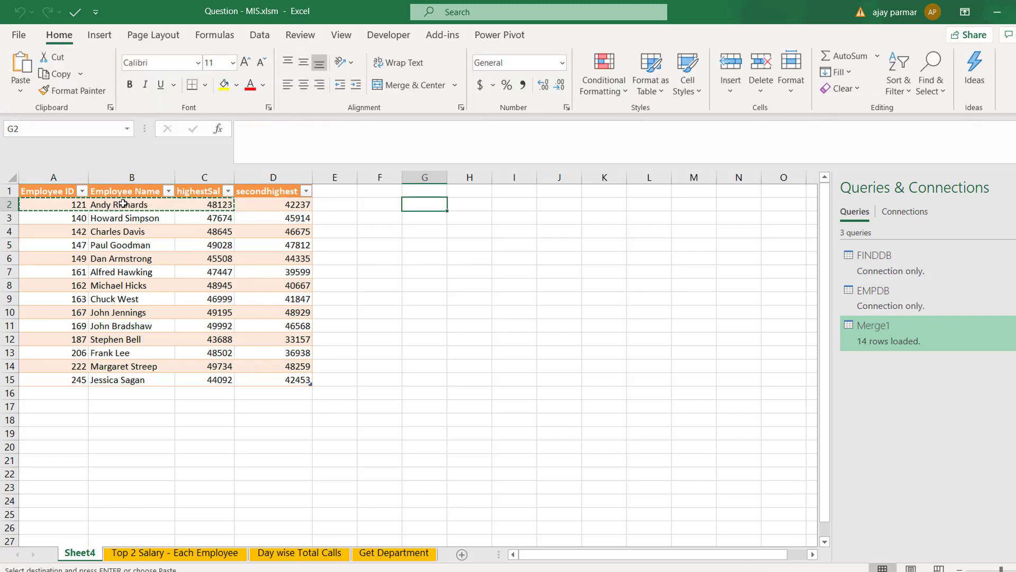
key("ctrl+v")
key("Left")
key("Left")
key("Left")
key("Left")
key("Left")
key("Left")
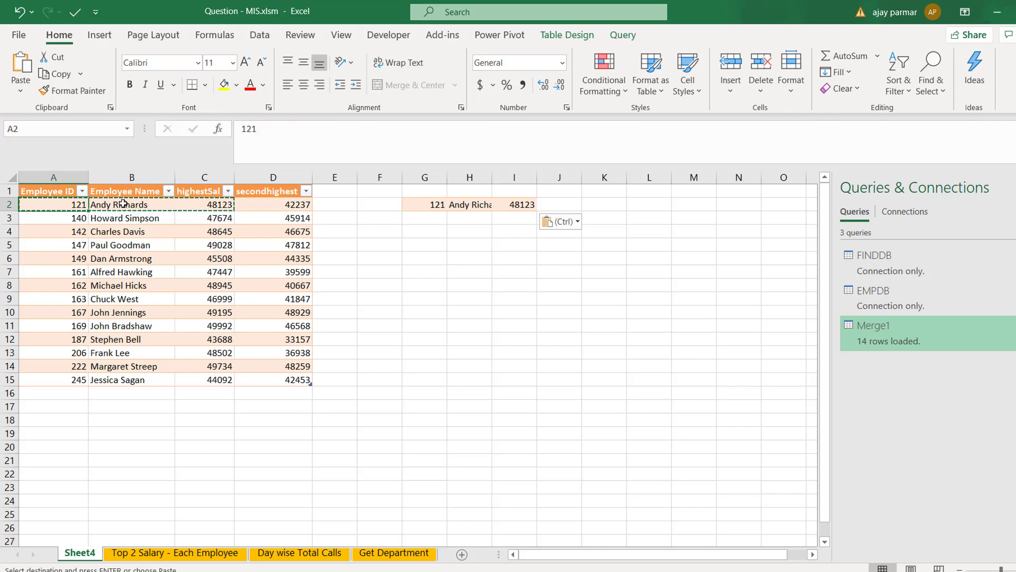
key("Right")
key("Right")
key("Right")
key("Right")
key("Right")
key("Down")
key("Right")
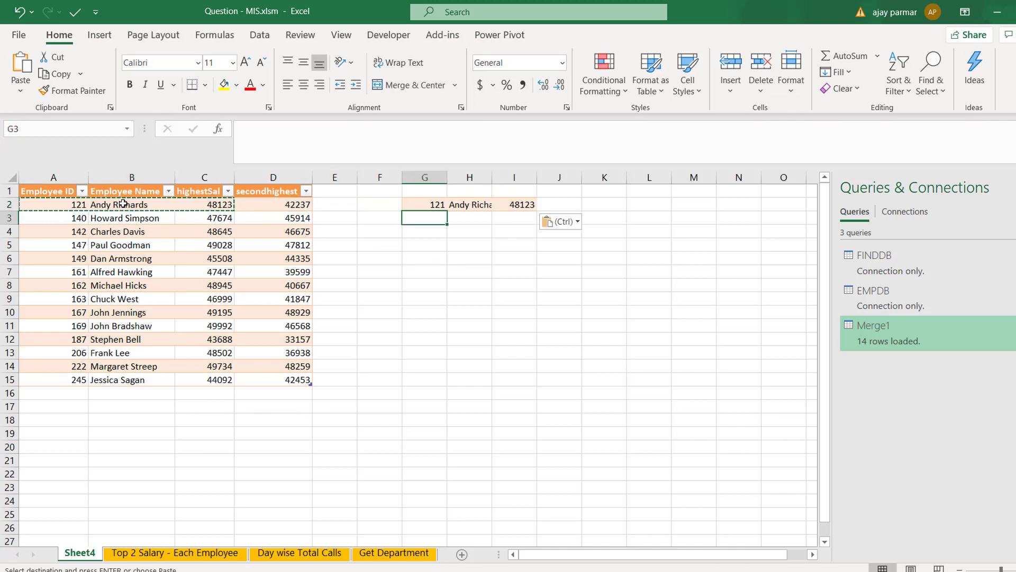
key("ctrl+v")
Step: Copy the second-highest salary 42237 from D2 into I3 and widen column H
key("Left")
key("Up")
key("Left")
key("Left")
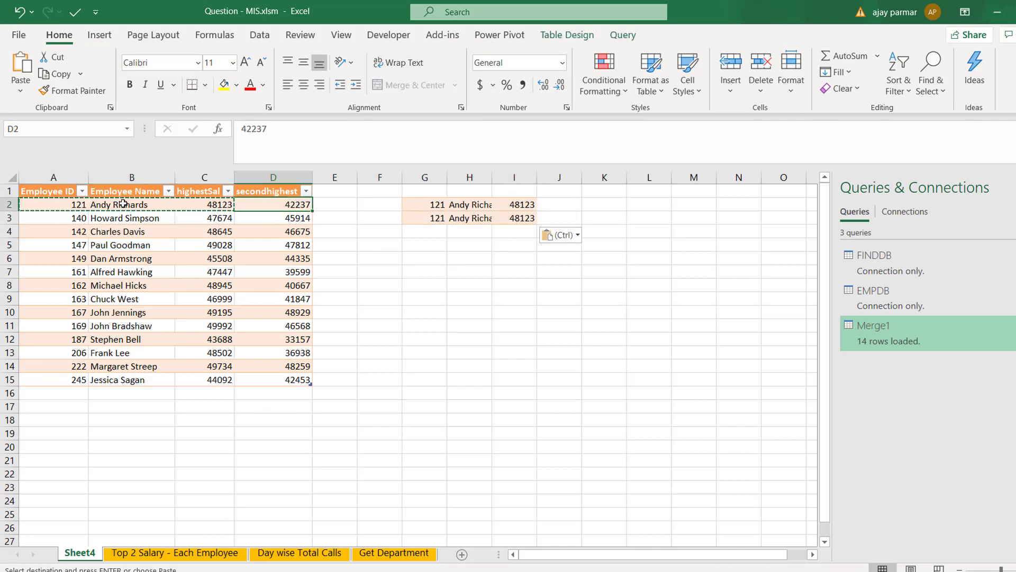
key("ctrl+c")
key("Right")
key("Right")
key("Right")
key("Right")
key("Down")
key("Right")
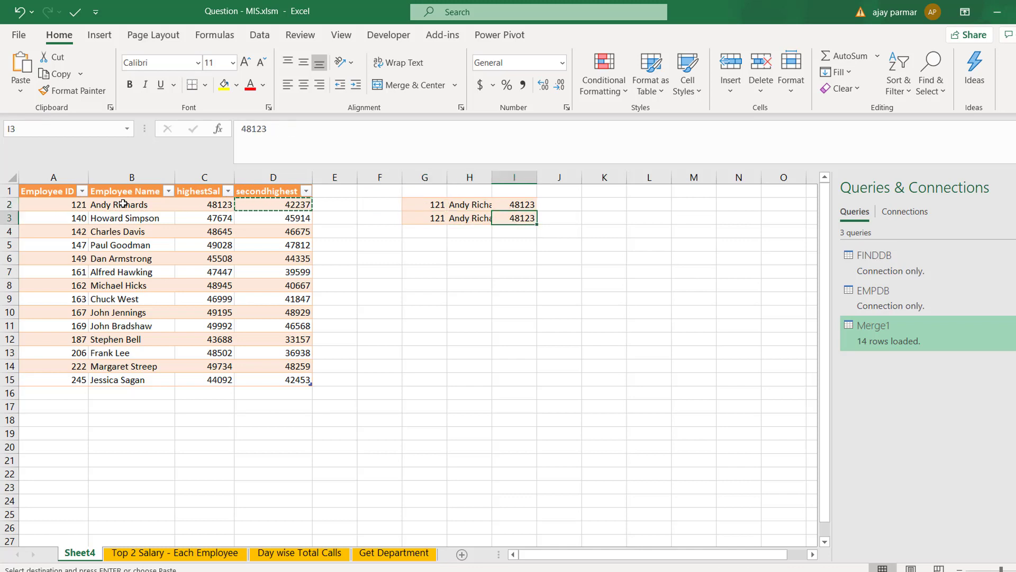
key("ctrl+v")
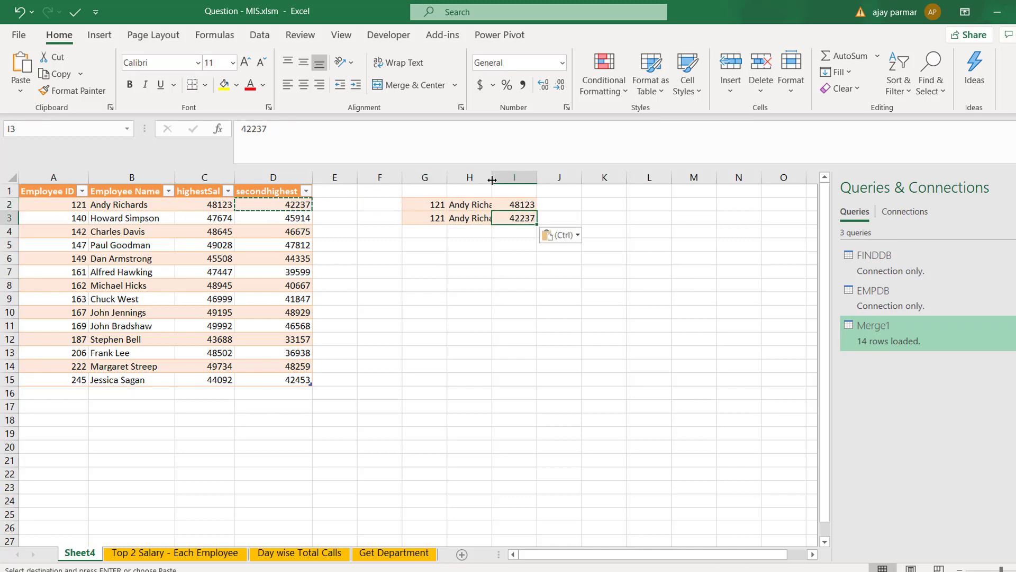
left_click_drag(492, 180, 519, 180)
left_click(531, 326)
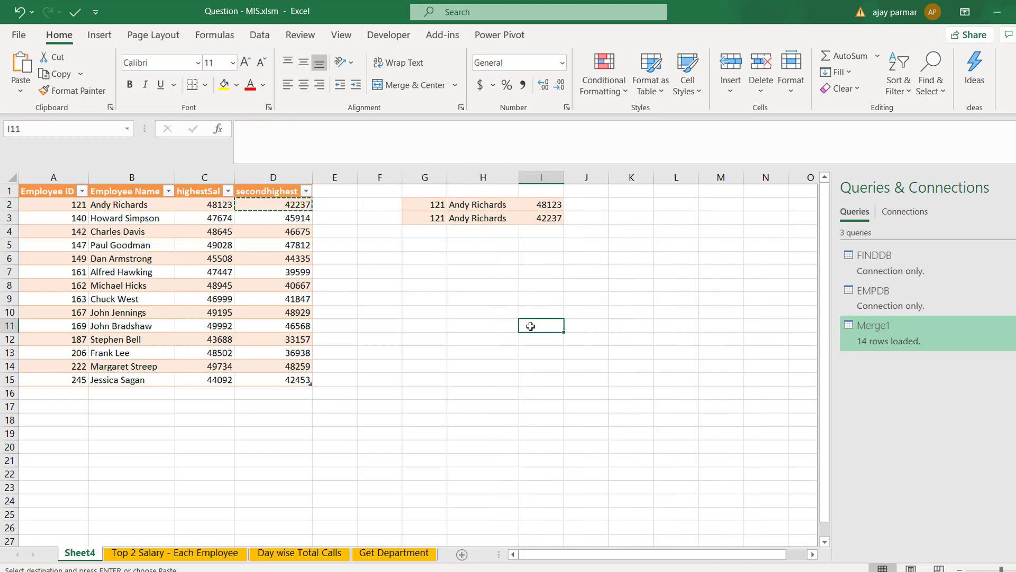
Step: Go to the 'Top 2 Salary - Each Employee' sheet with its blank salary columns
left_click(174, 553)
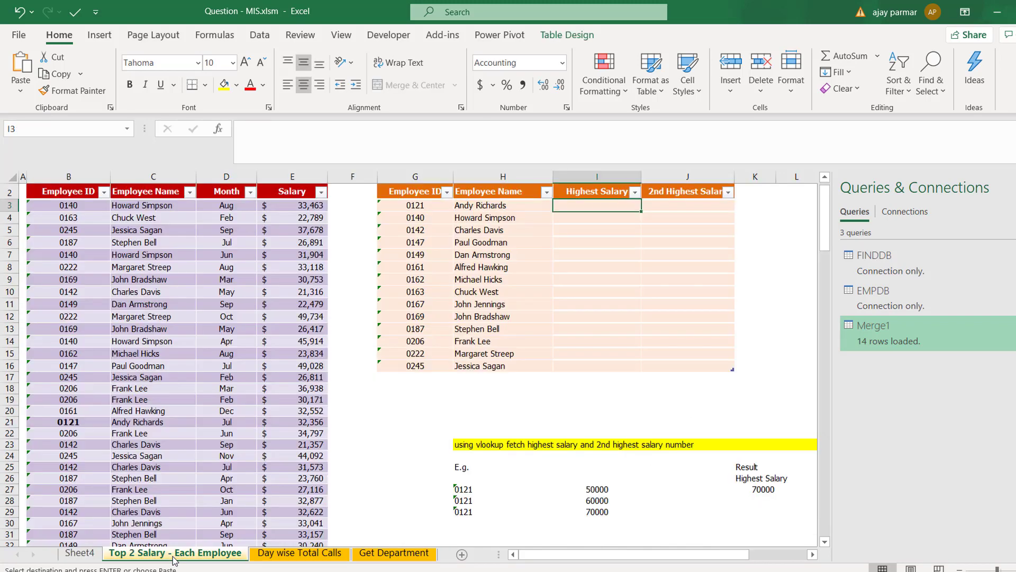